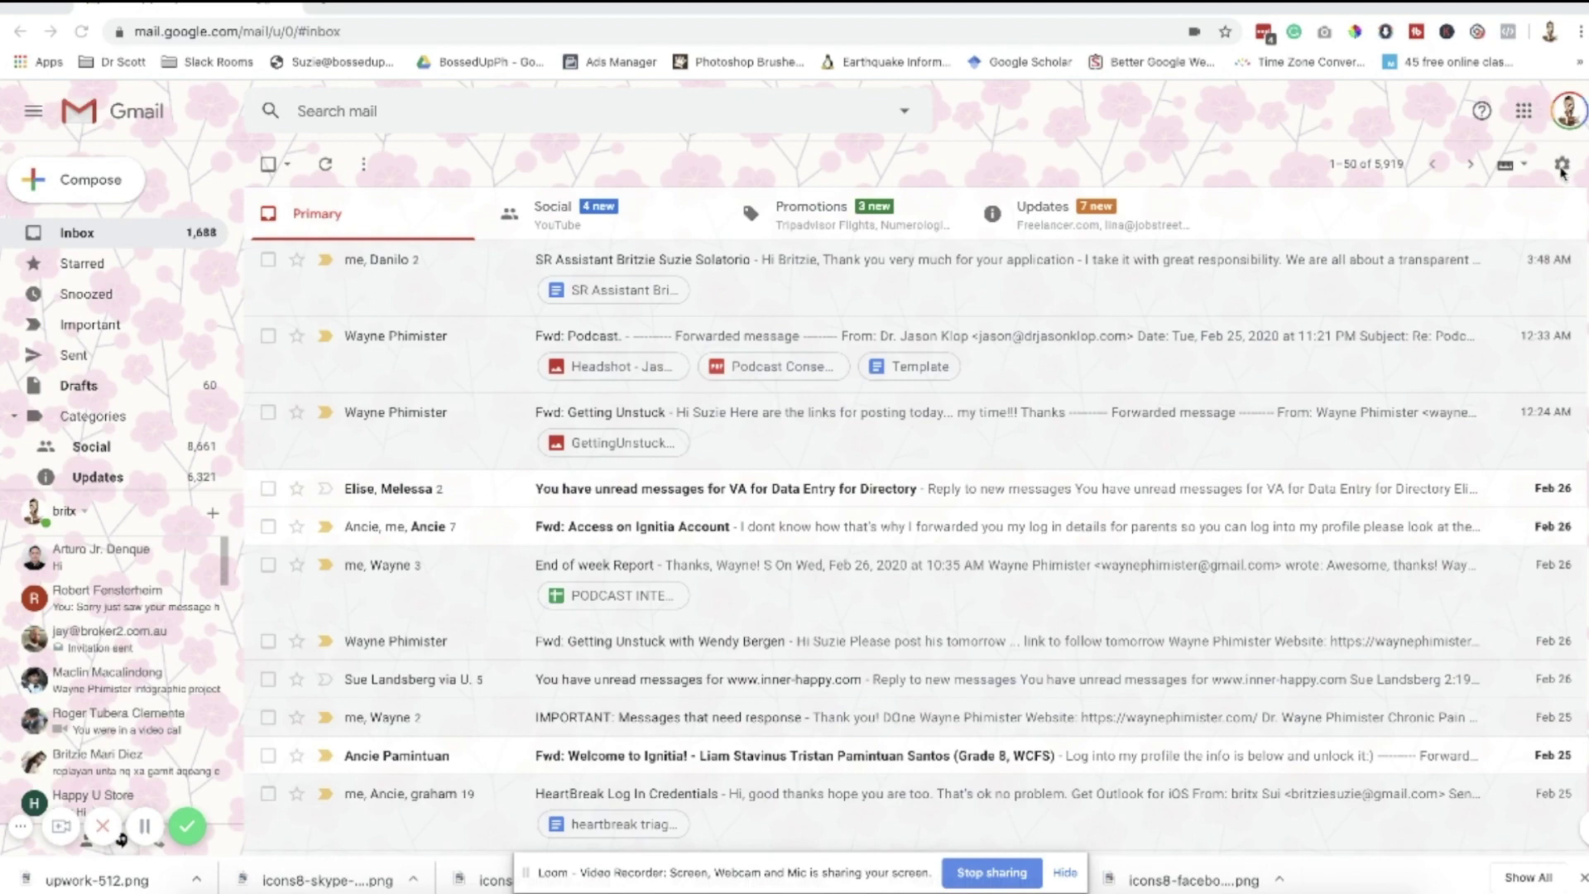
Open Gmail's General settings and scroll down to the existing BossedUp signature with its social links
{"action": "left_click", "coordinate": [1561, 169]}
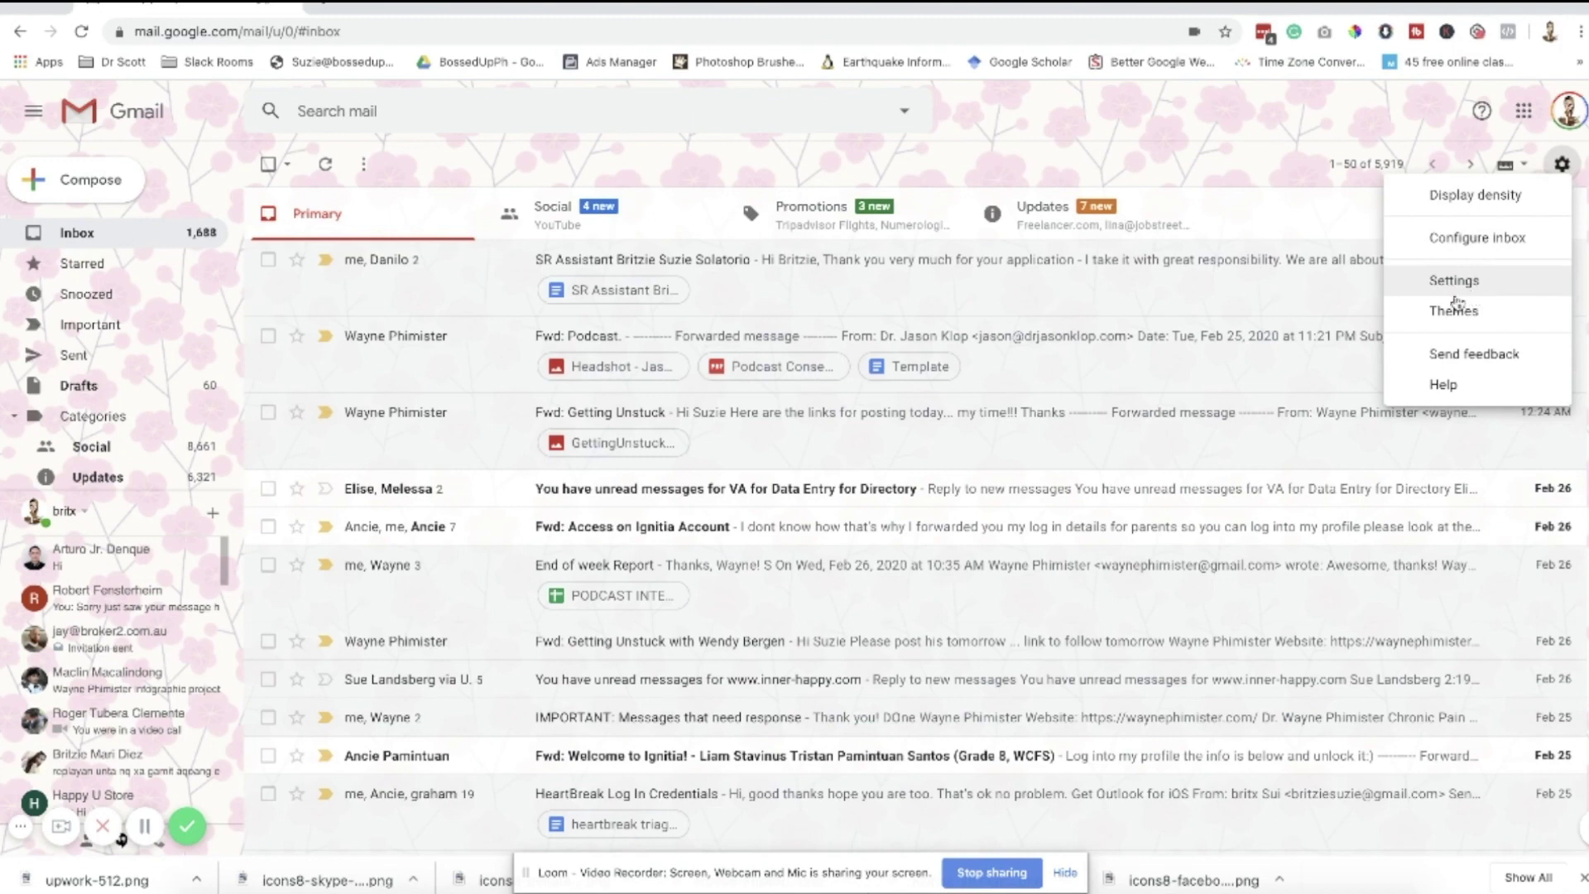
{"action": "left_click", "coordinate": [1493, 285]}
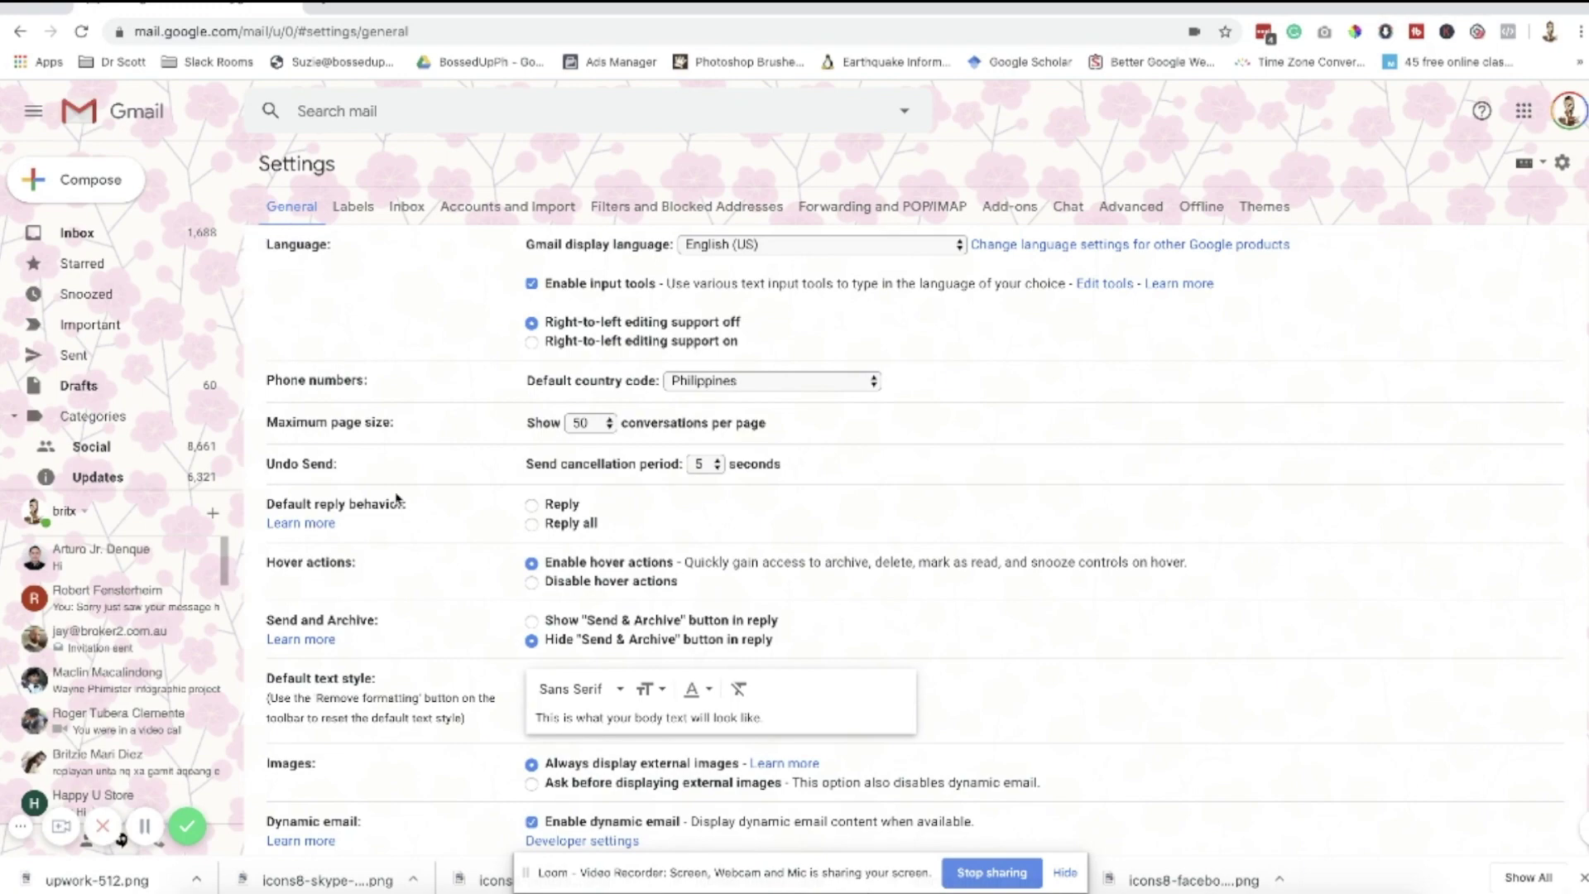
{"action": "scroll", "coordinate": [397, 497], "scroll_direction": "down", "scroll_amount": 1}
{"action": "scroll", "coordinate": [397, 496], "scroll_direction": "down", "scroll_amount": 15}
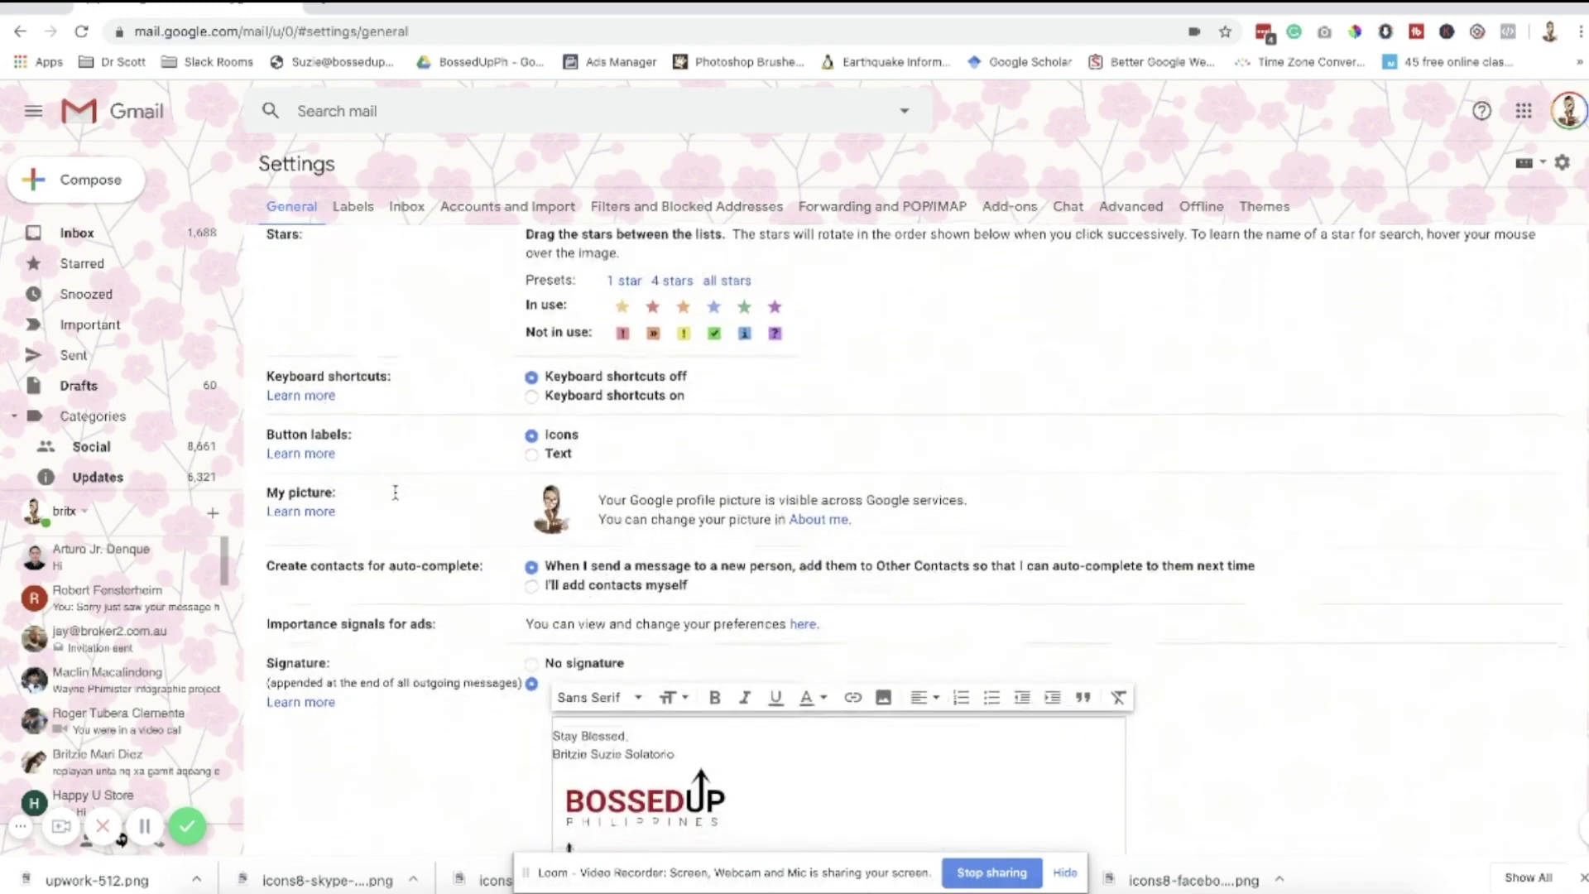
{"action": "scroll", "coordinate": [395, 499], "scroll_direction": "down", "scroll_amount": 2}
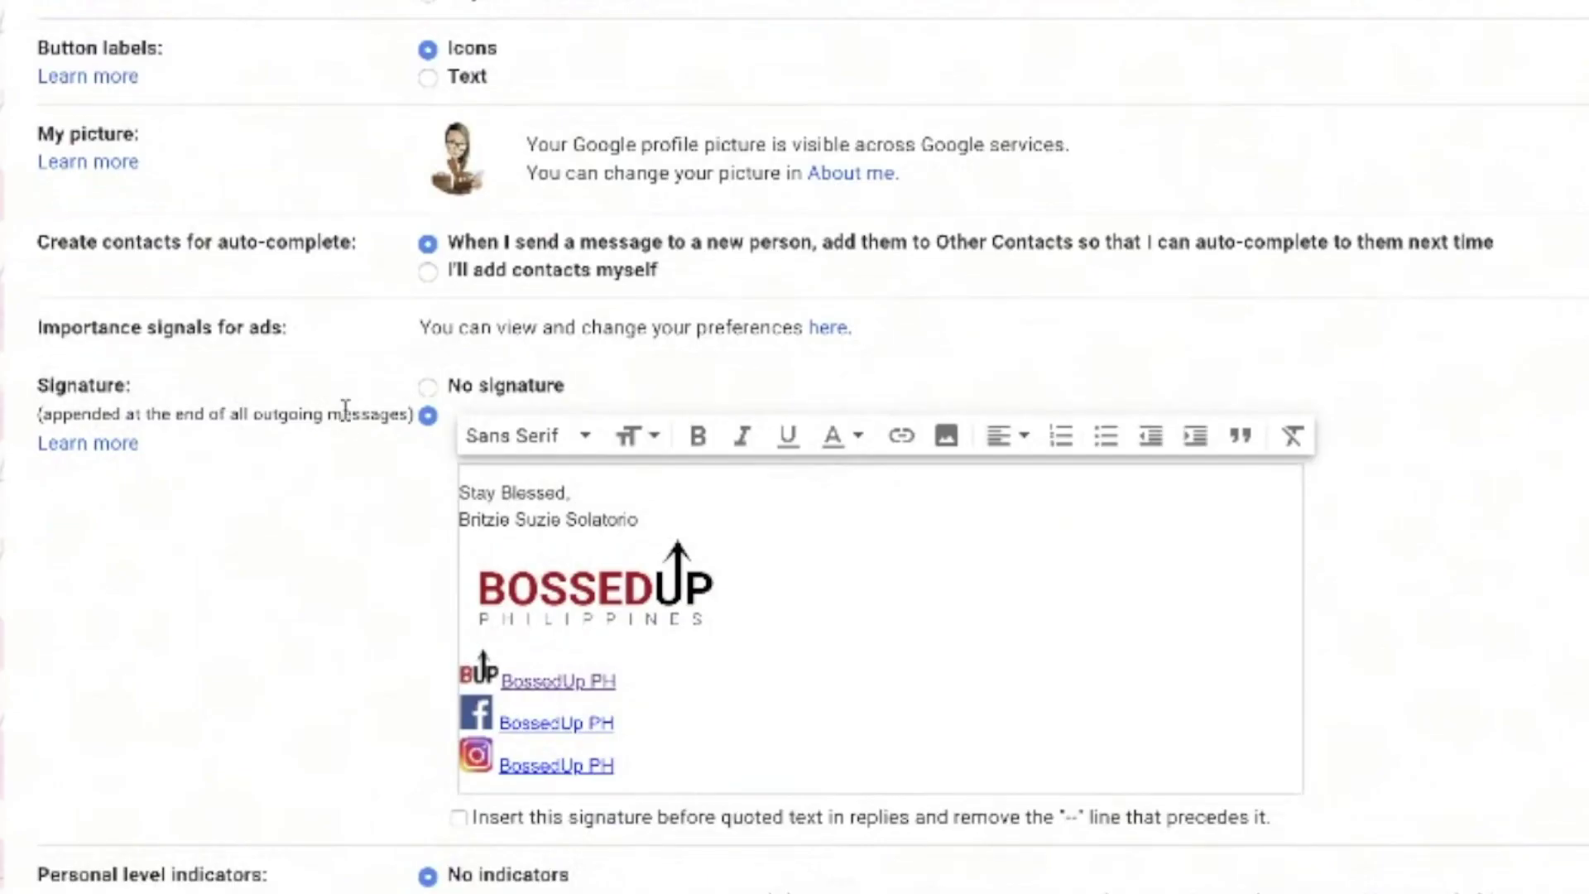
{"action": "scroll", "coordinate": [340, 576], "scroll_direction": "down", "scroll_amount": 2}
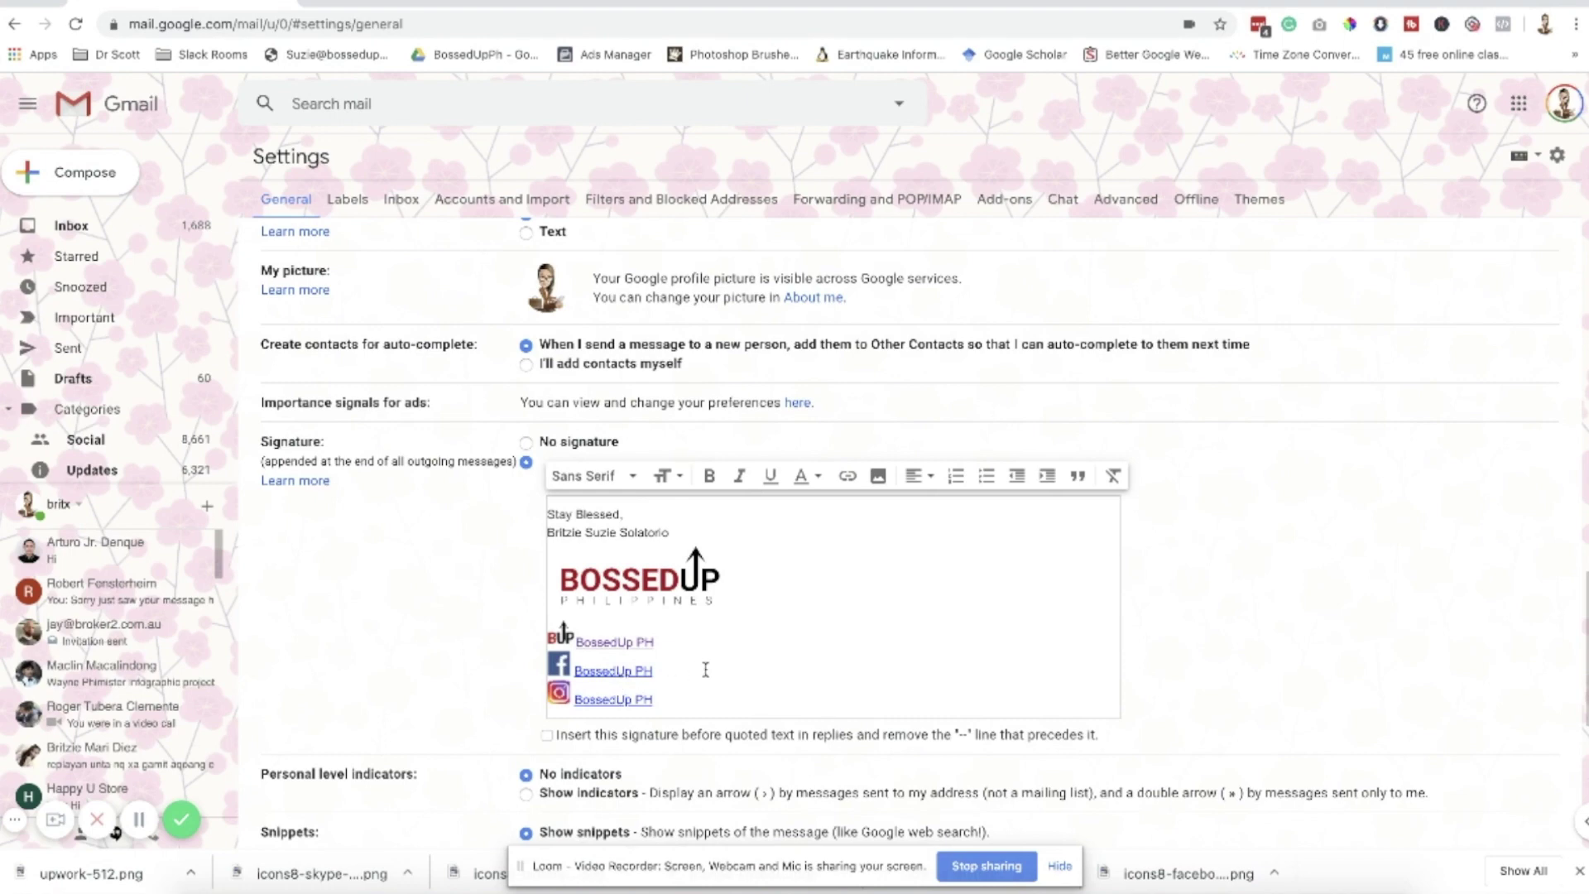
Go to Google Drive from the apps launcher and create a new blank Google Docs document
{"action": "left_click", "coordinate": [1520, 106]}
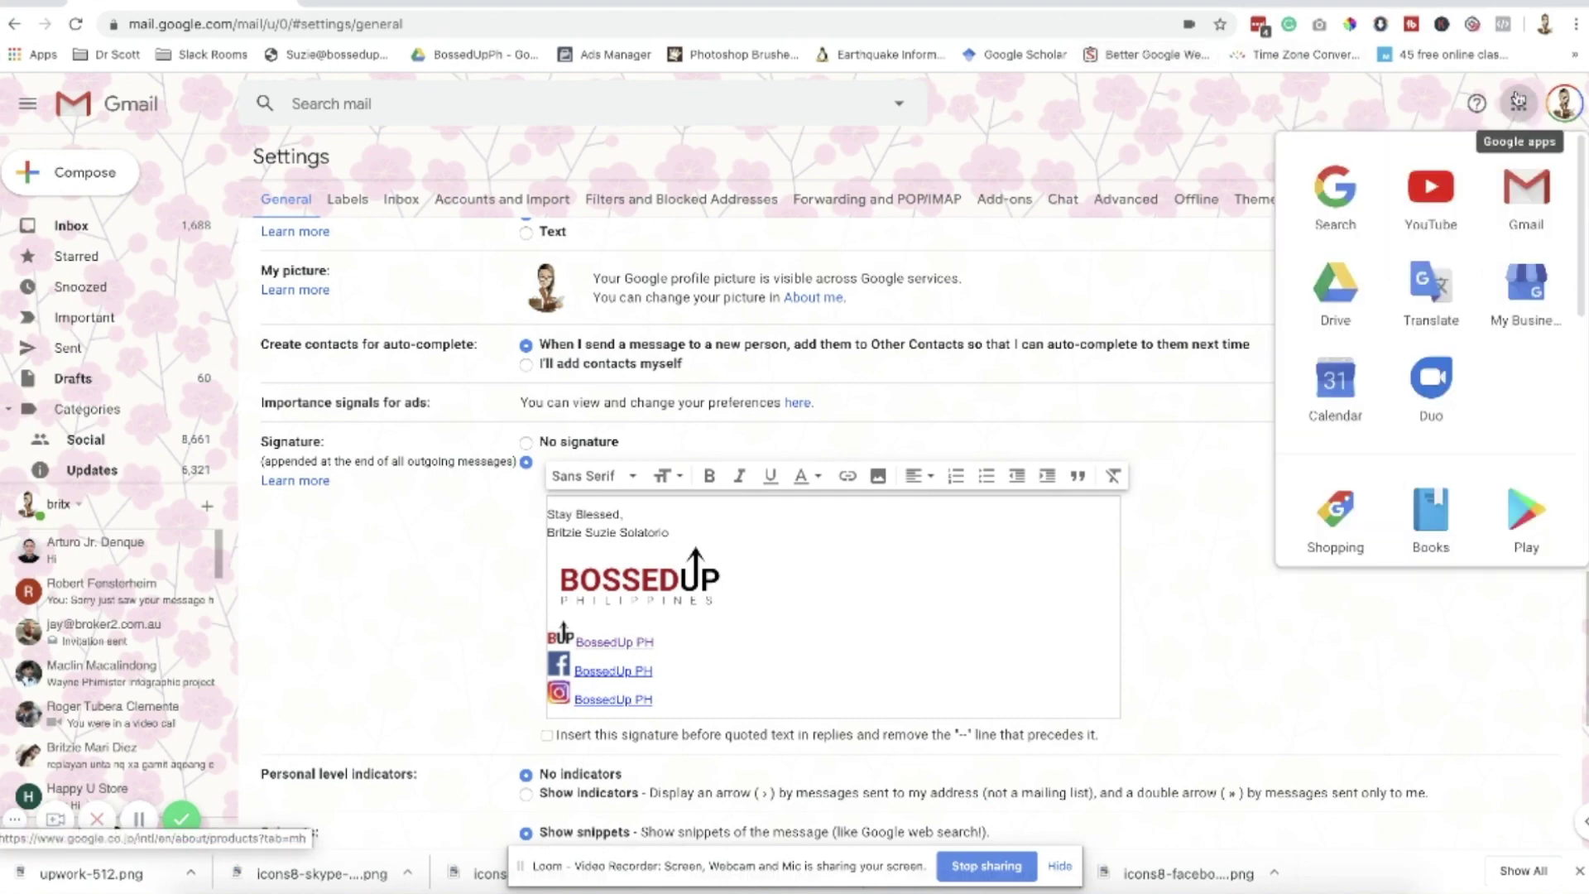
{"action": "left_click", "coordinate": [1343, 287]}
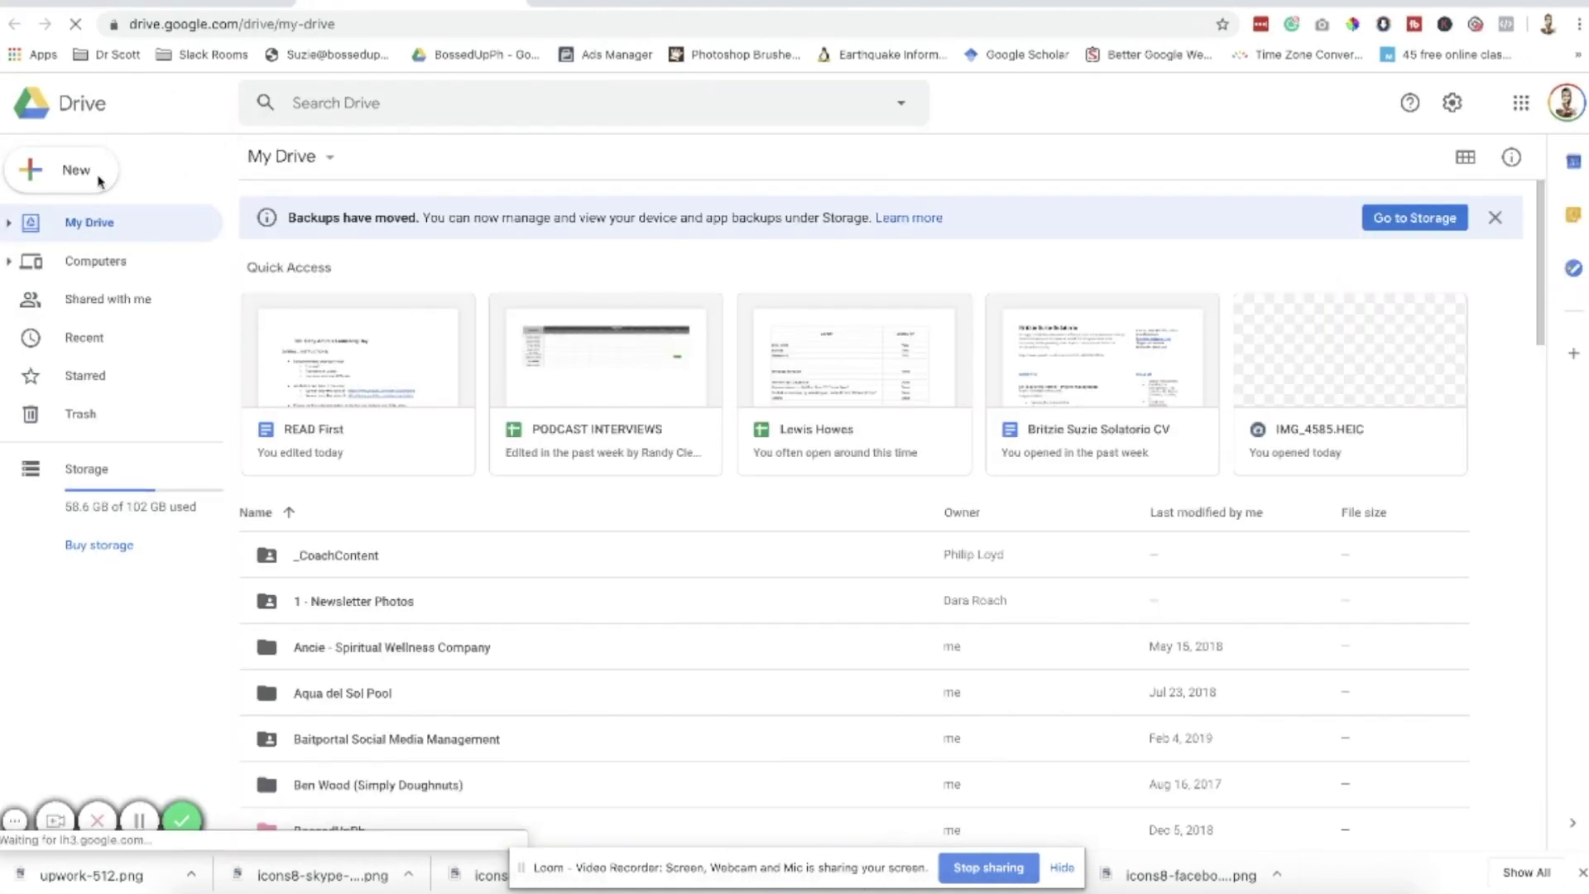
{"action": "left_click", "coordinate": [65, 178]}
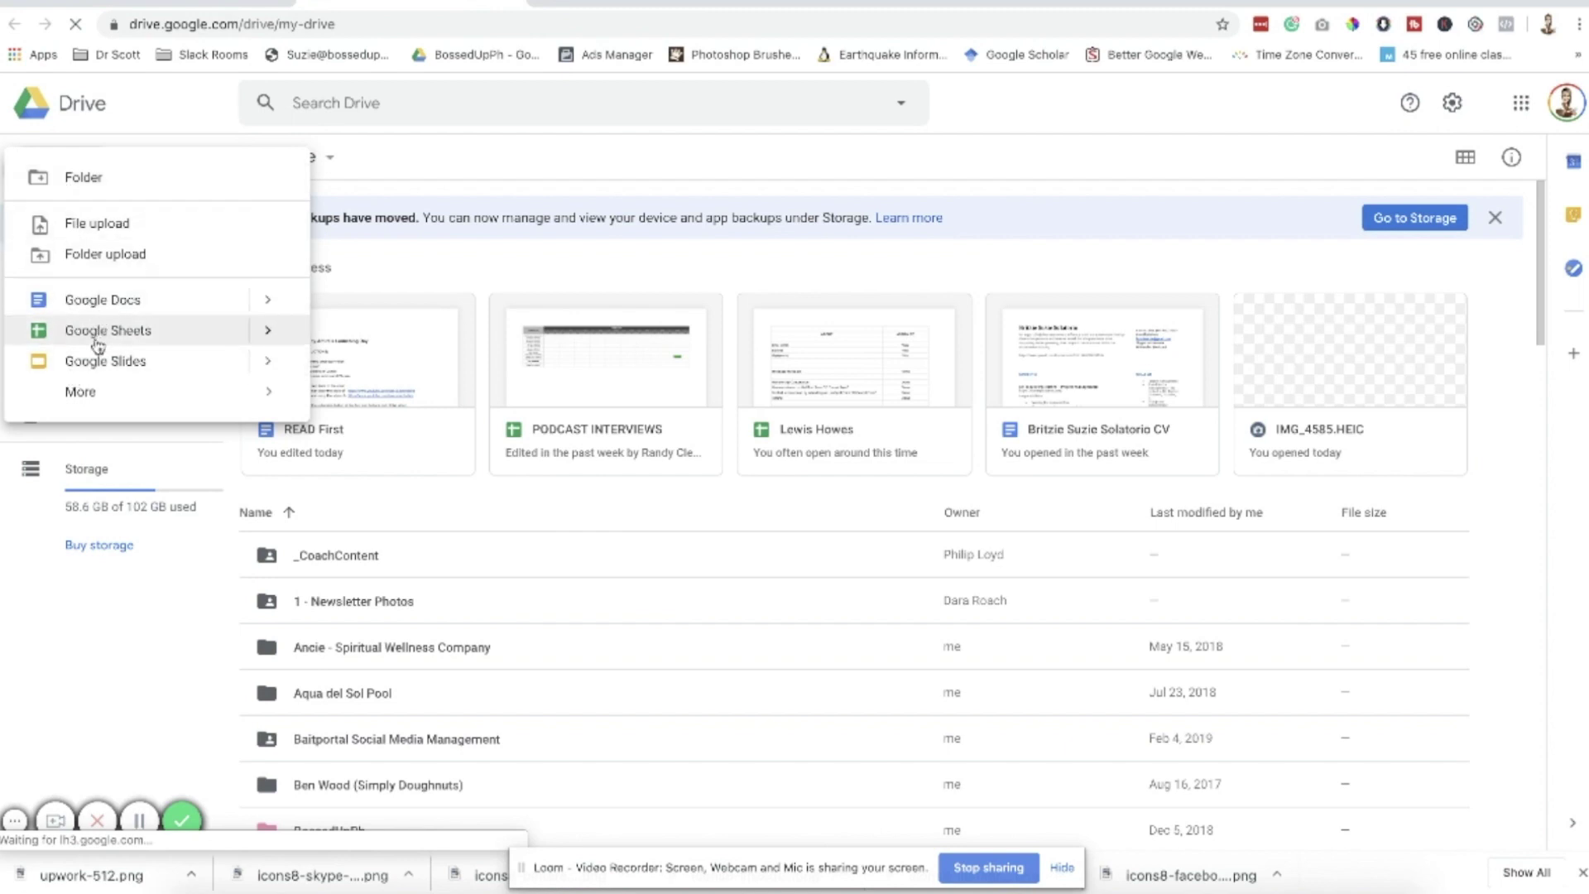
{"action": "left_click", "coordinate": [116, 302]}
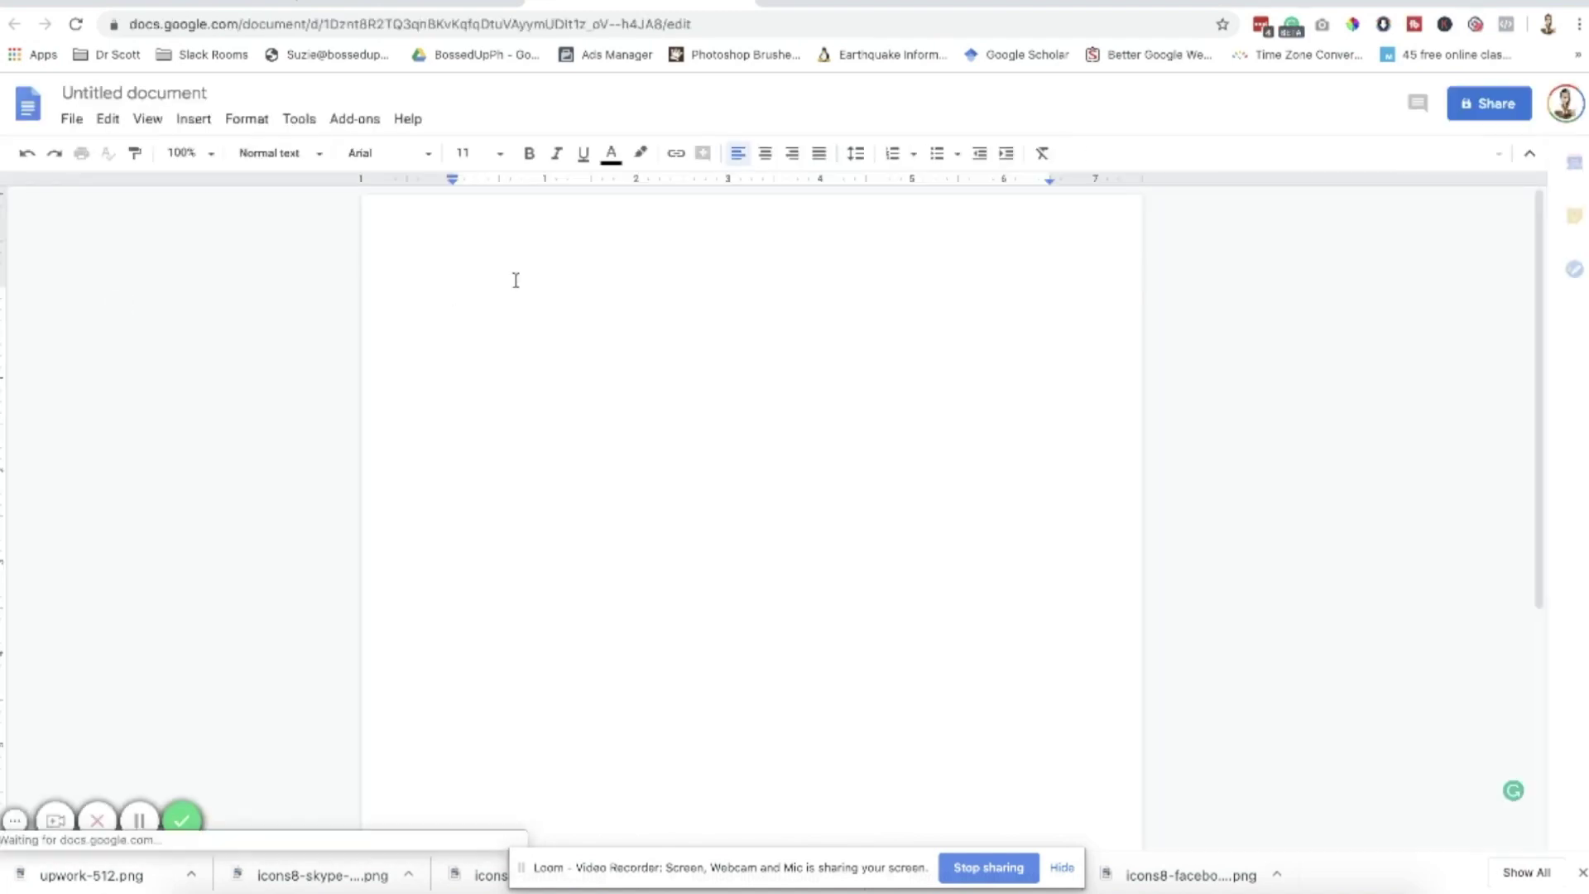
Rename the untitled document to 'Email Signature'
{"action": "left_click", "coordinate": [136, 90]}
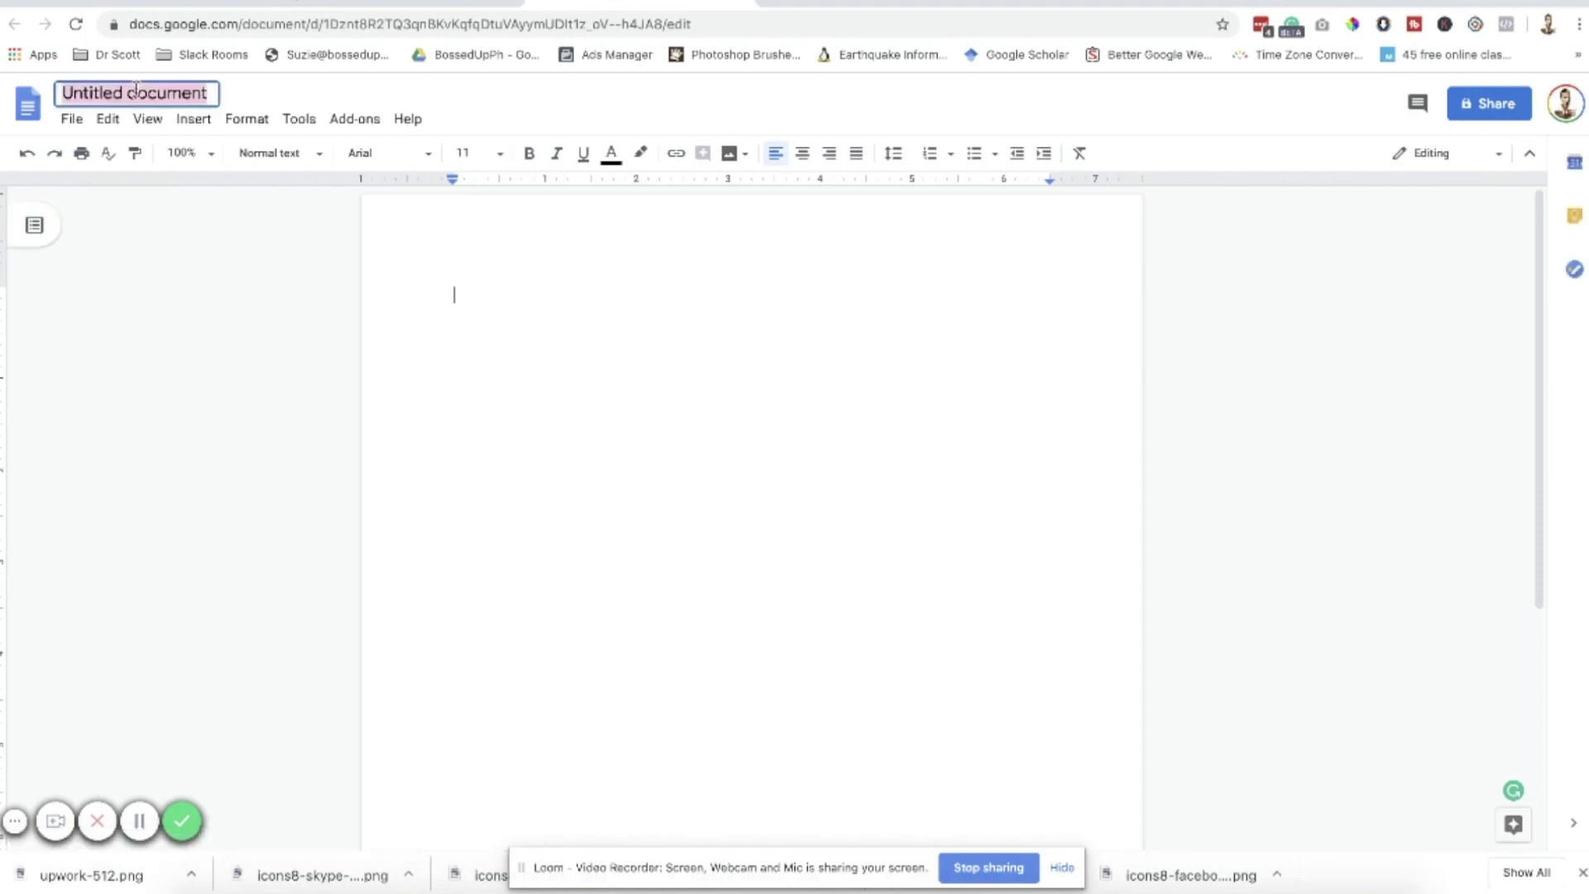
{"action": "type", "text": "Email Signature"}
{"action": "left_click", "coordinate": [524, 281]}
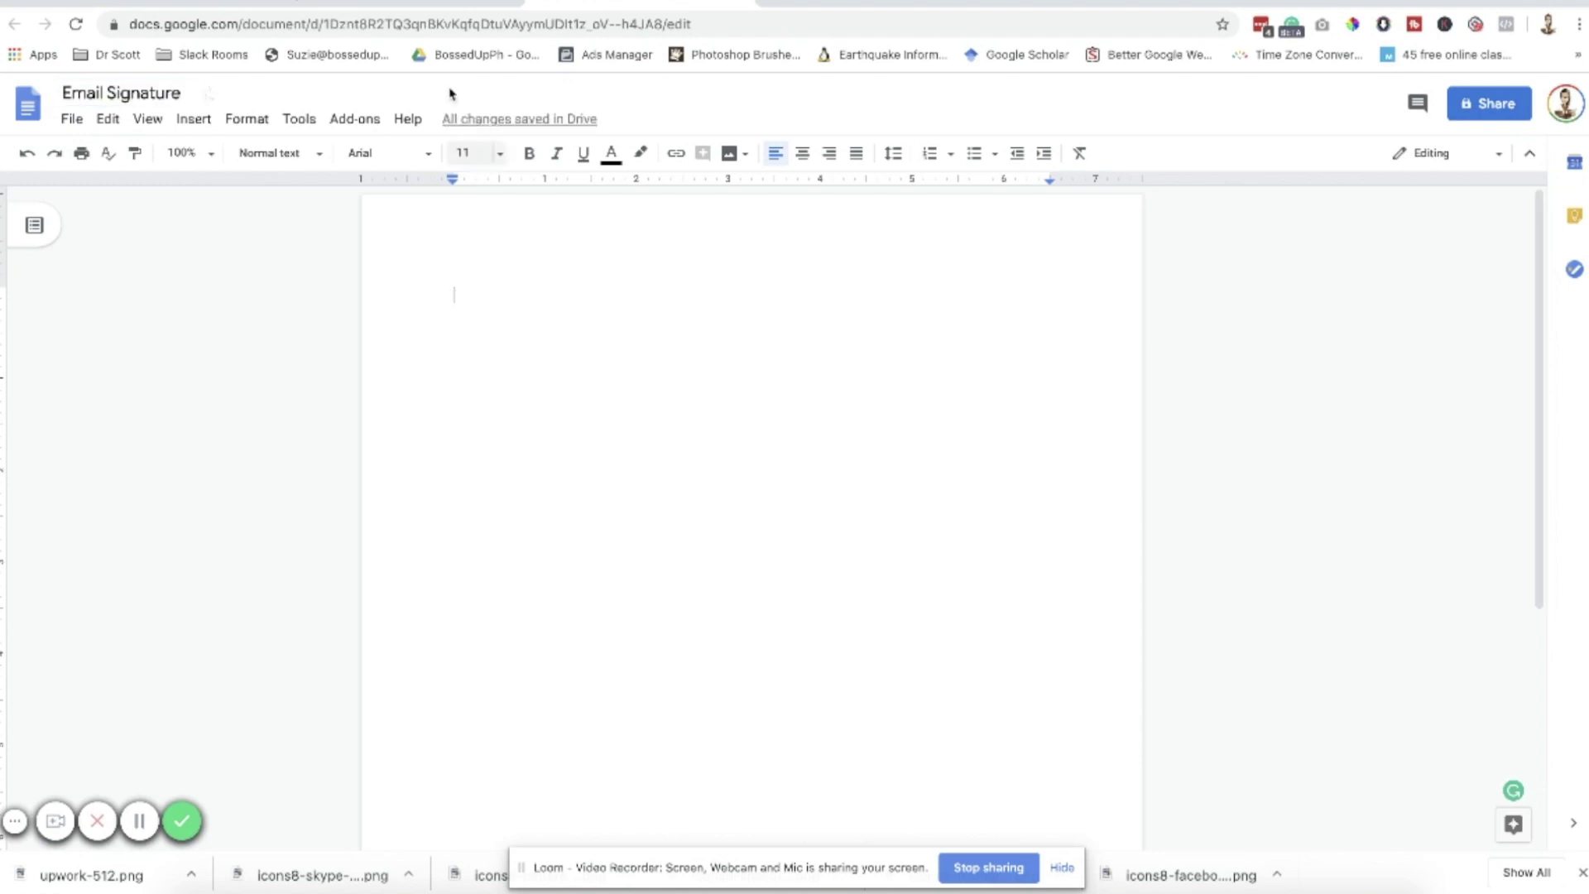
Check the document's location in Drive, then return to the Email Signature document
{"action": "left_click", "coordinate": [455, 120]}
{"action": "left_click", "coordinate": [473, 94]}
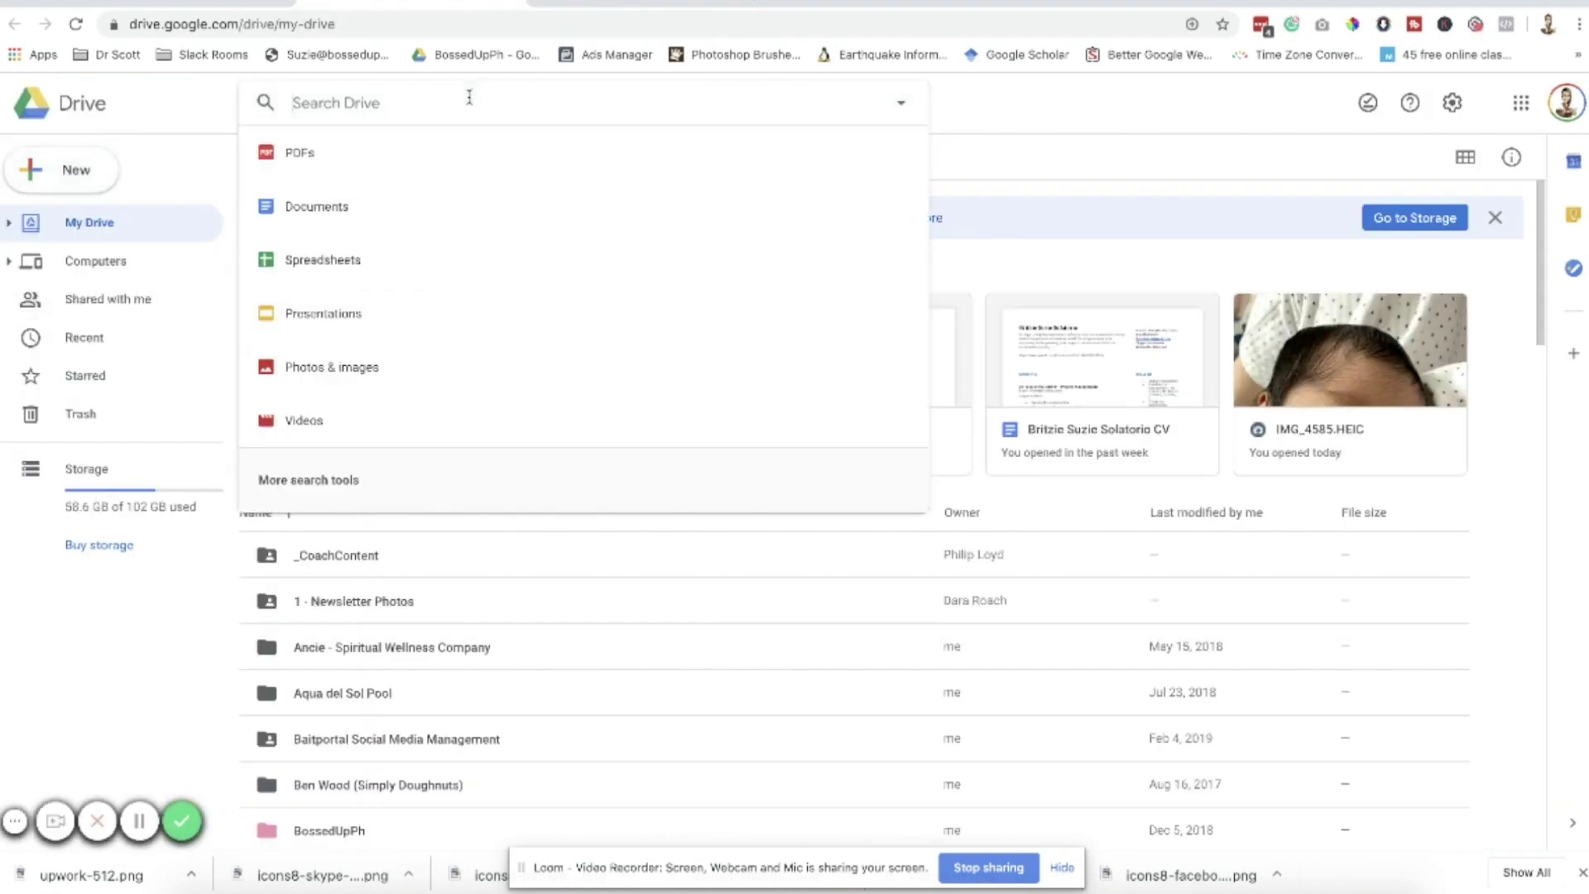
{"action": "left_click", "coordinate": [629, 2]}
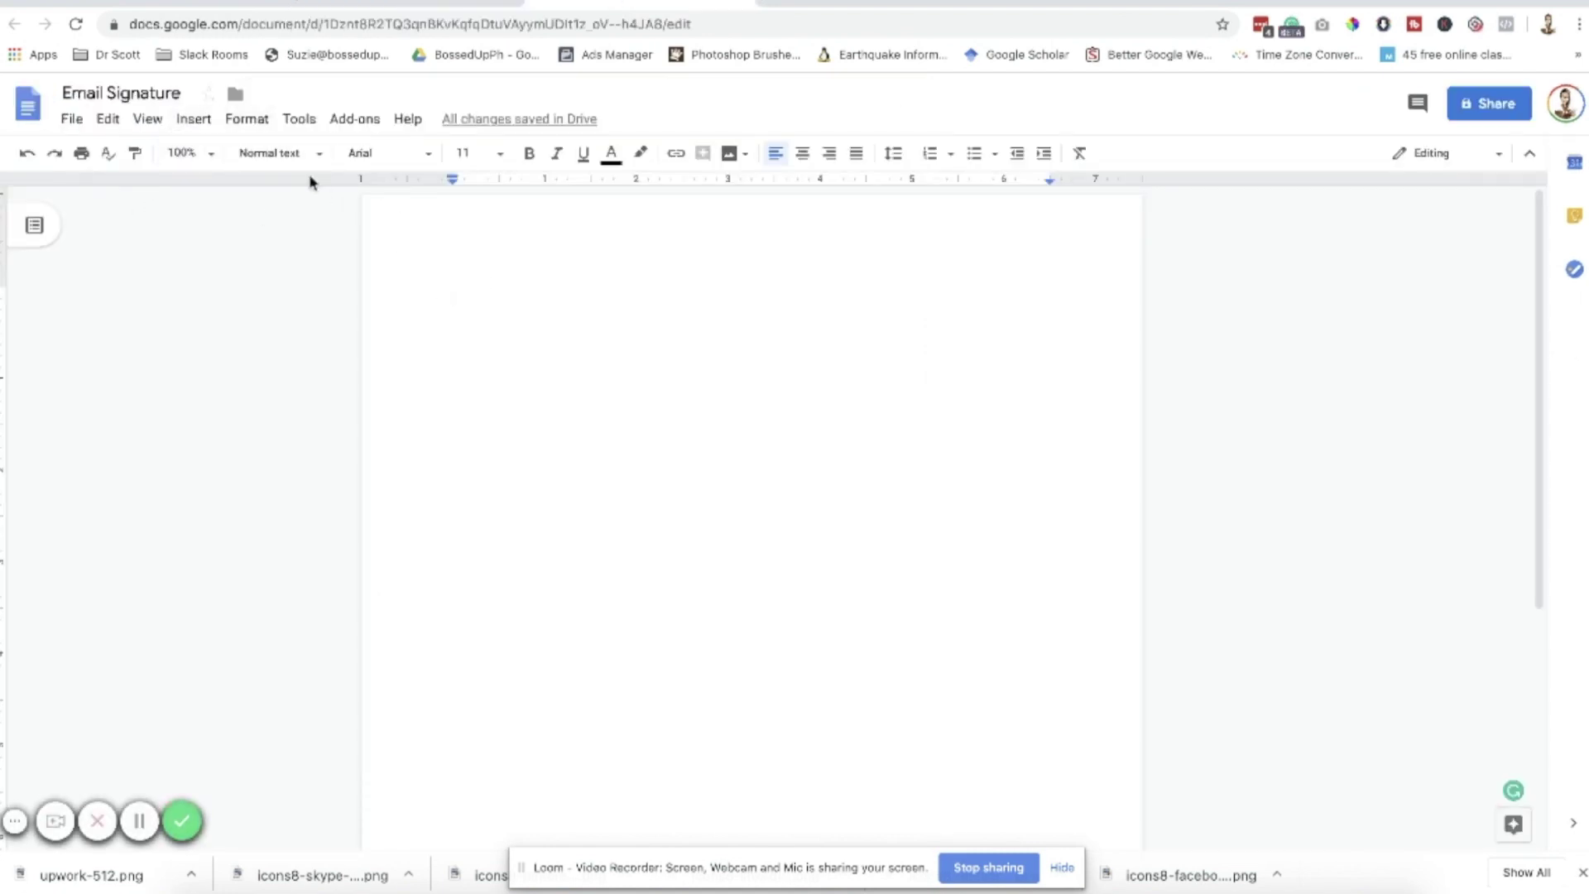
{"action": "left_click", "coordinate": [256, 126]}
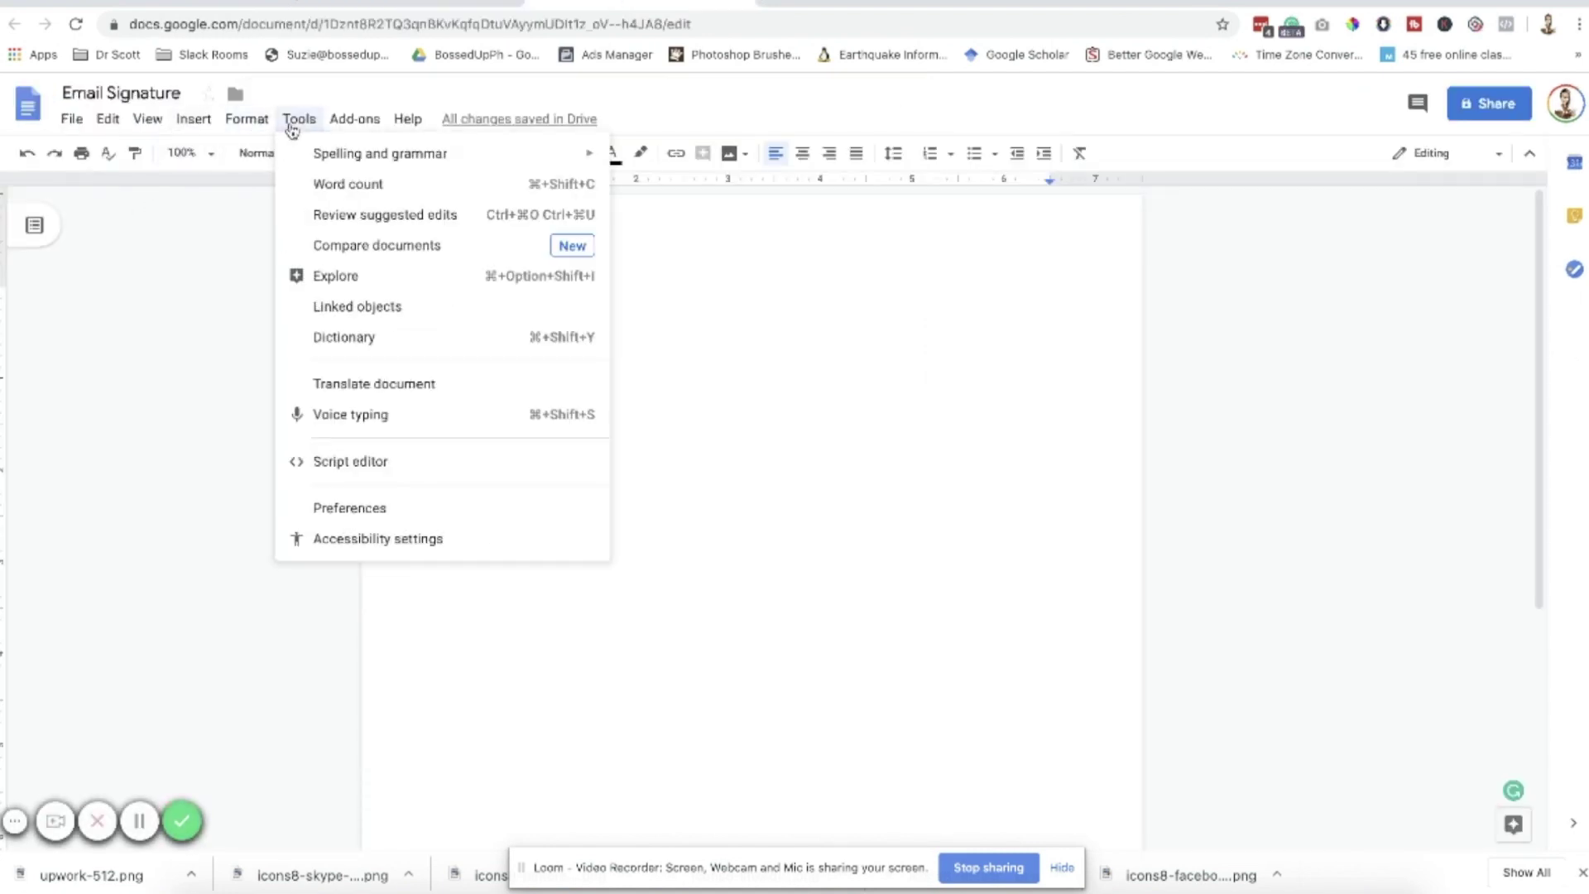
Insert a 2 x 1 table, narrow its left column, and place the cursor in the right cell
{"action": "mouse_move", "coordinate": [209, 124]}
{"action": "mouse_move", "coordinate": [217, 179]}
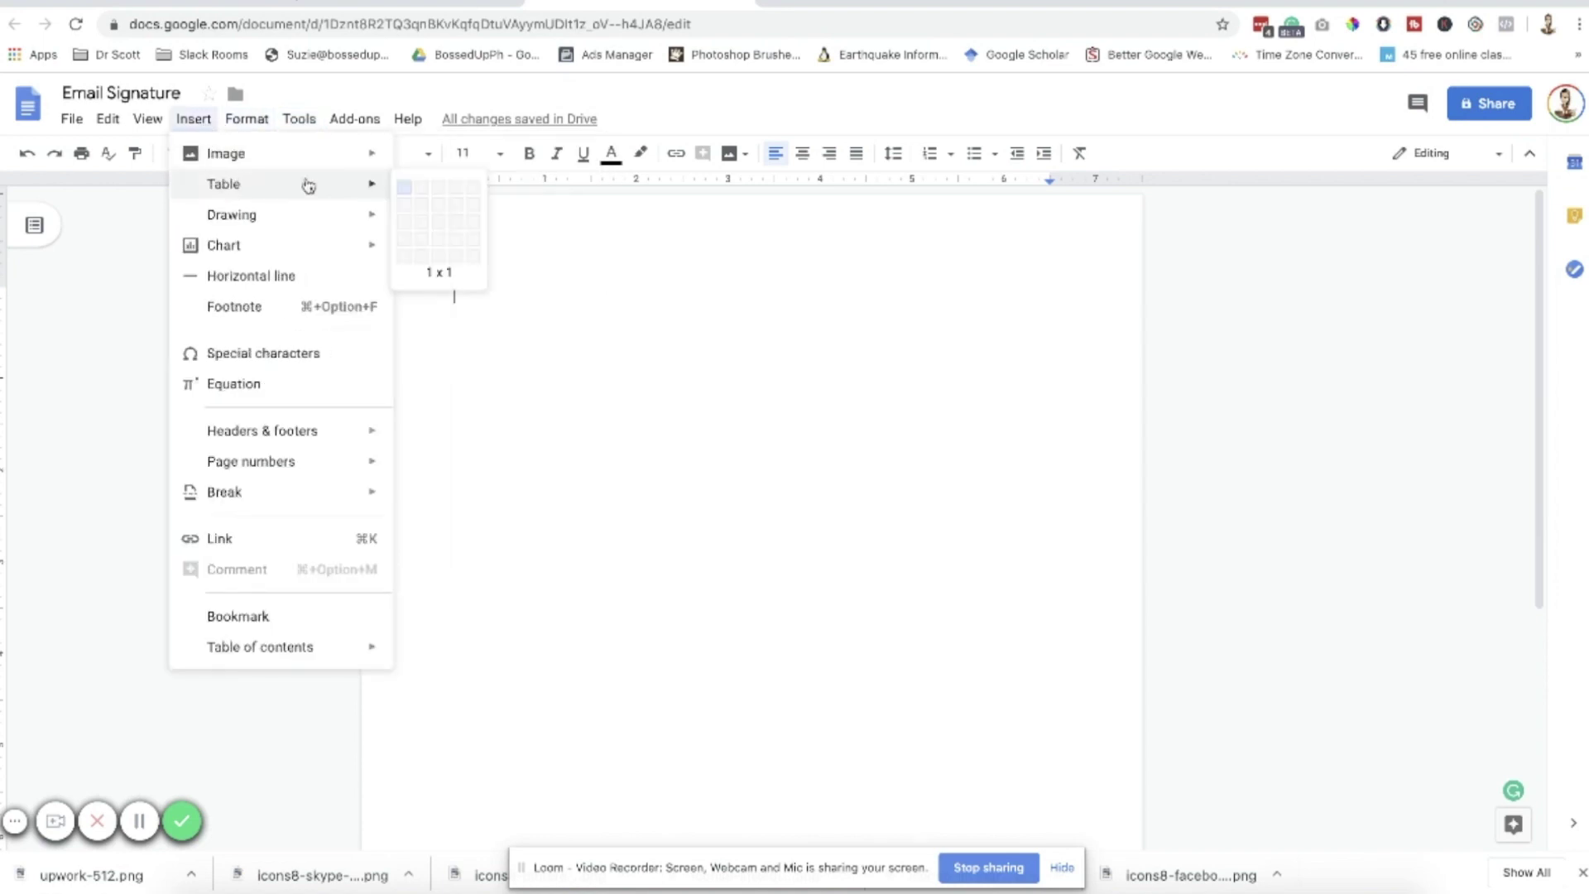
{"action": "left_click", "coordinate": [421, 194]}
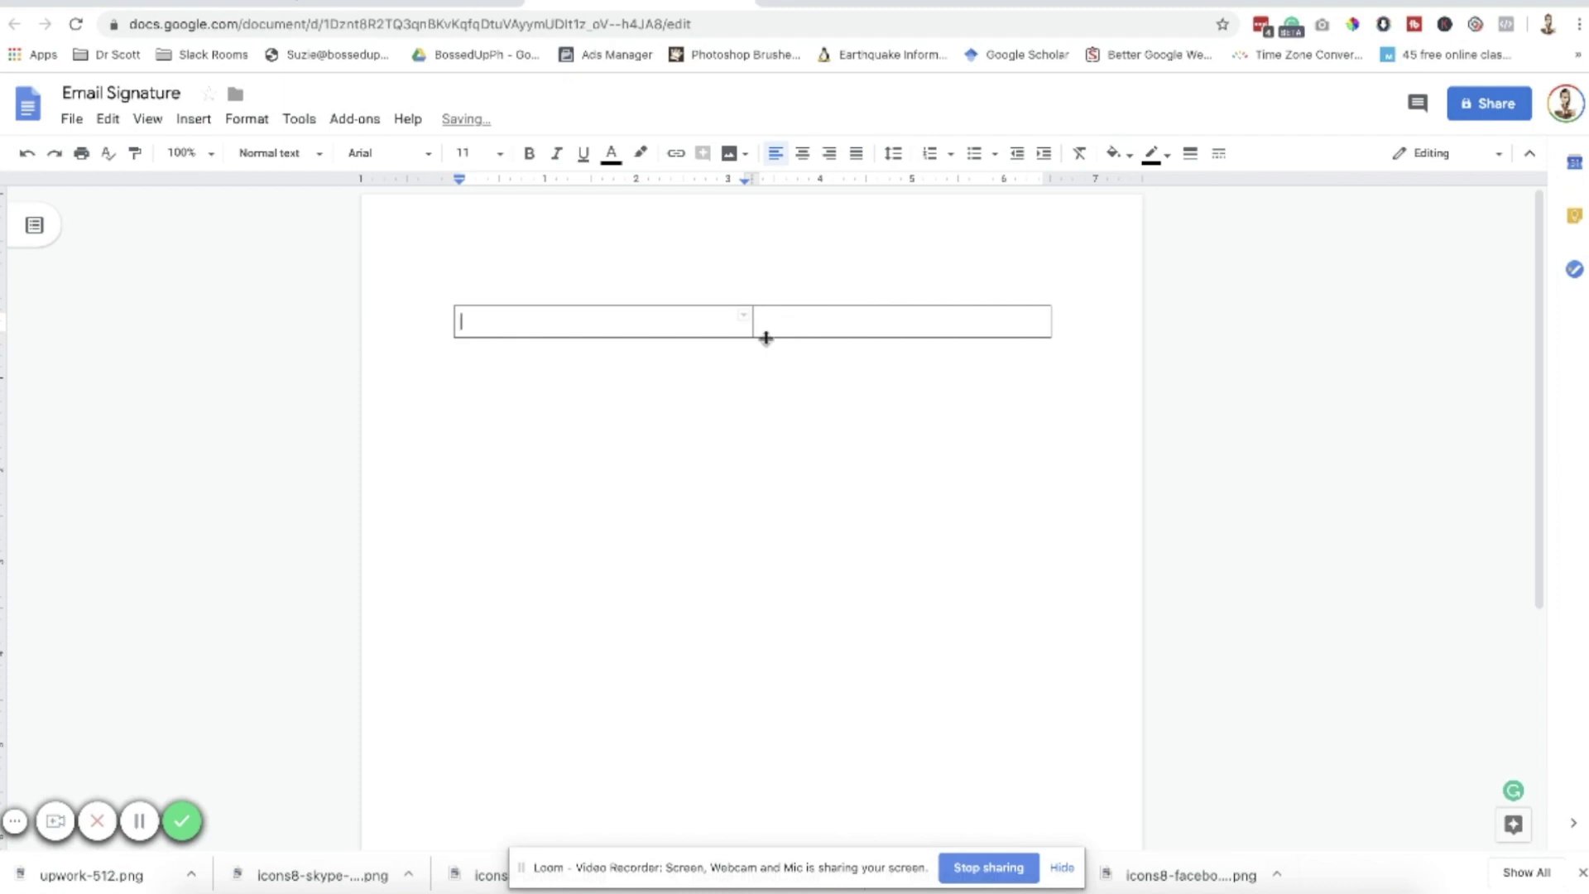
{"action": "left_click_drag", "start_coordinate": [719, 324], "coordinate": [641, 326]}
{"action": "left_click", "coordinate": [608, 326]}
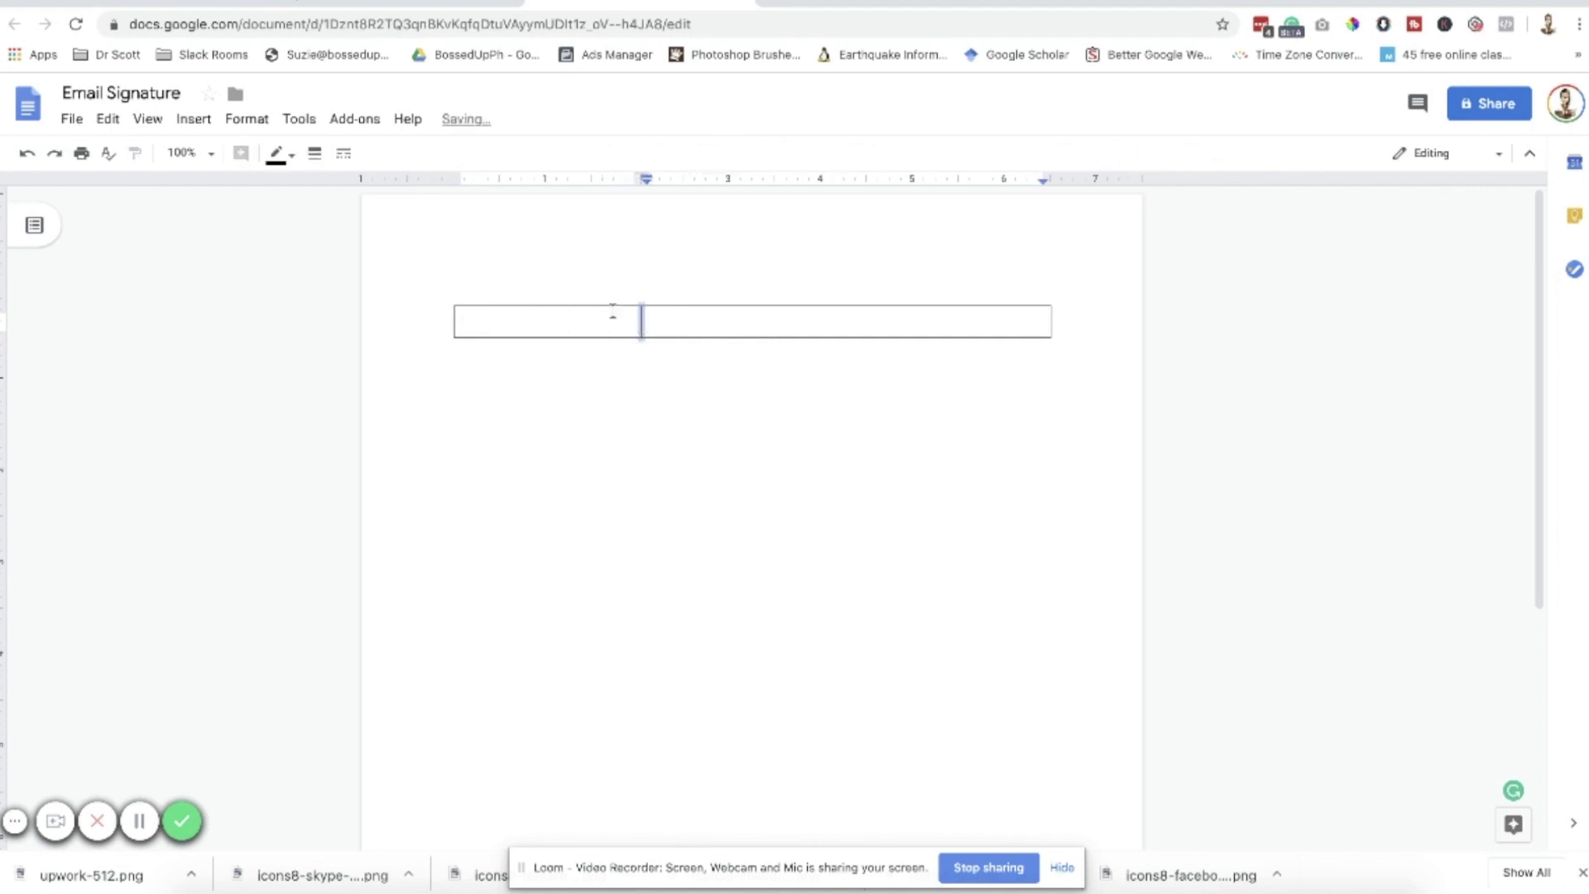
{"action": "left_click", "coordinate": [717, 320]}
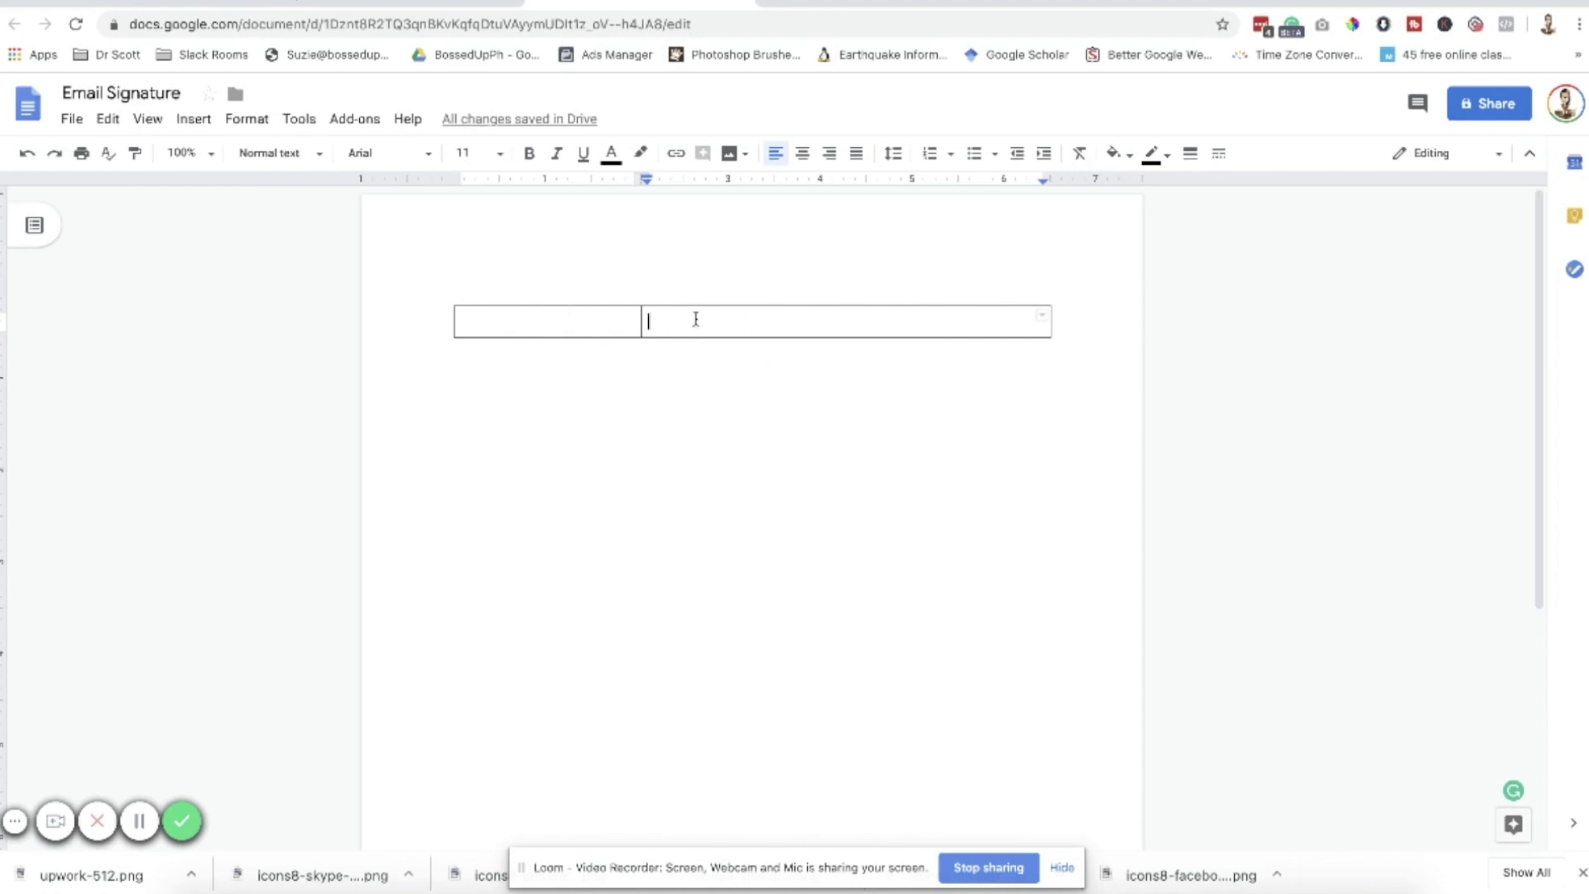
Type the person's full name followed by '| Bossed Up PH' as the first line
{"action": "key", "text": "Return"}
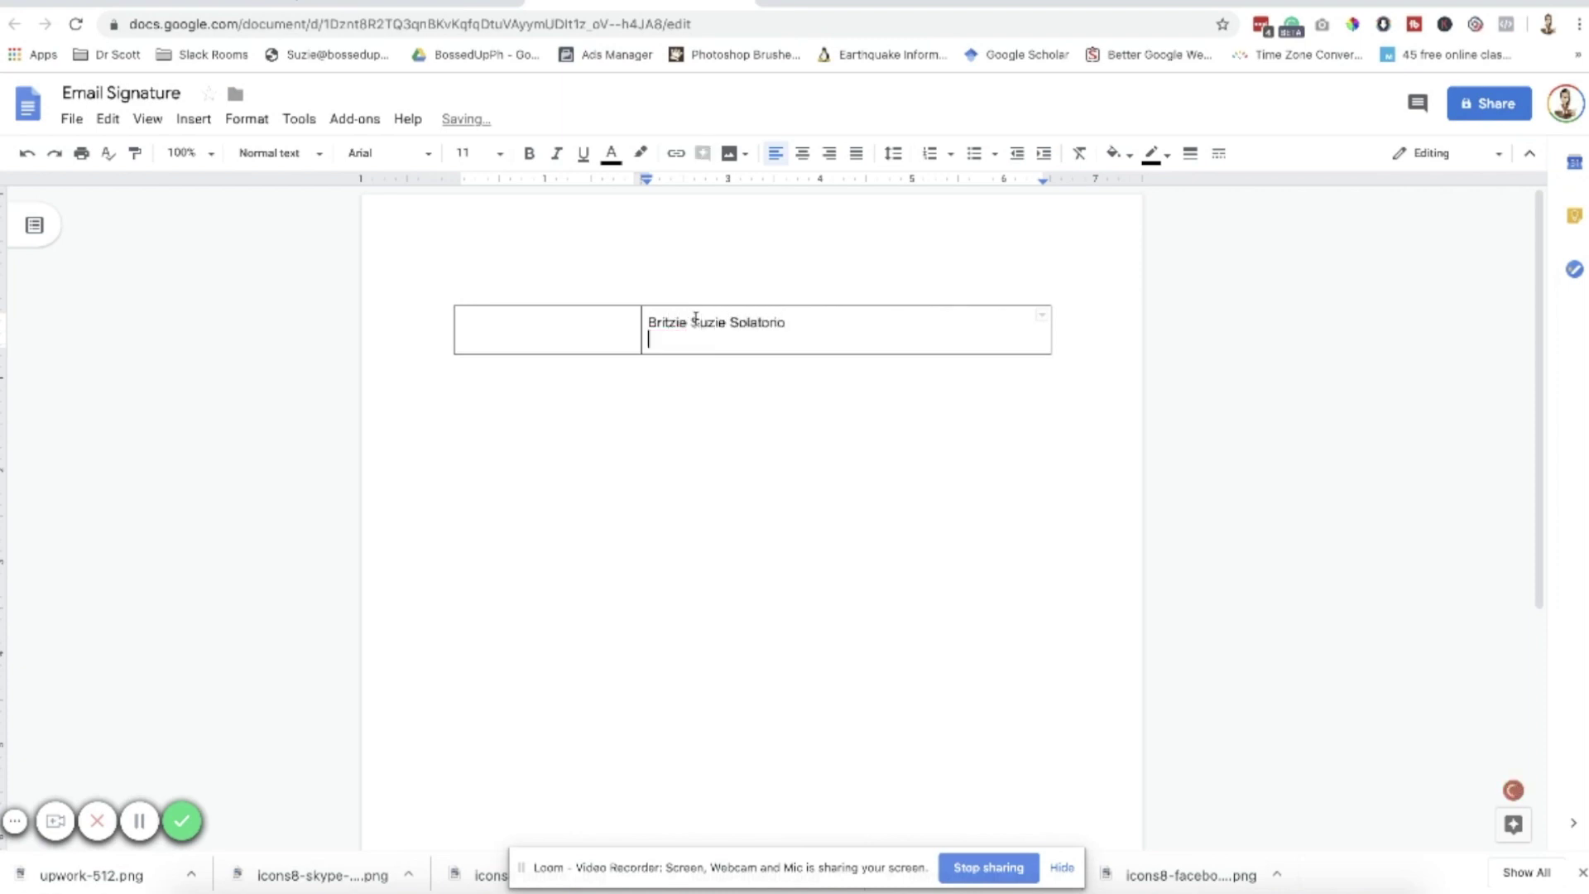
{"action": "key", "text": "BackSpace"}
{"action": "type", "text": "| BO"}
{"action": "key", "text": "BackSpace"}
{"action": "key", "text": "BackSpace"}
{"action": "type", "text": "ossed Up PH"}
{"action": "key", "text": "Return"}
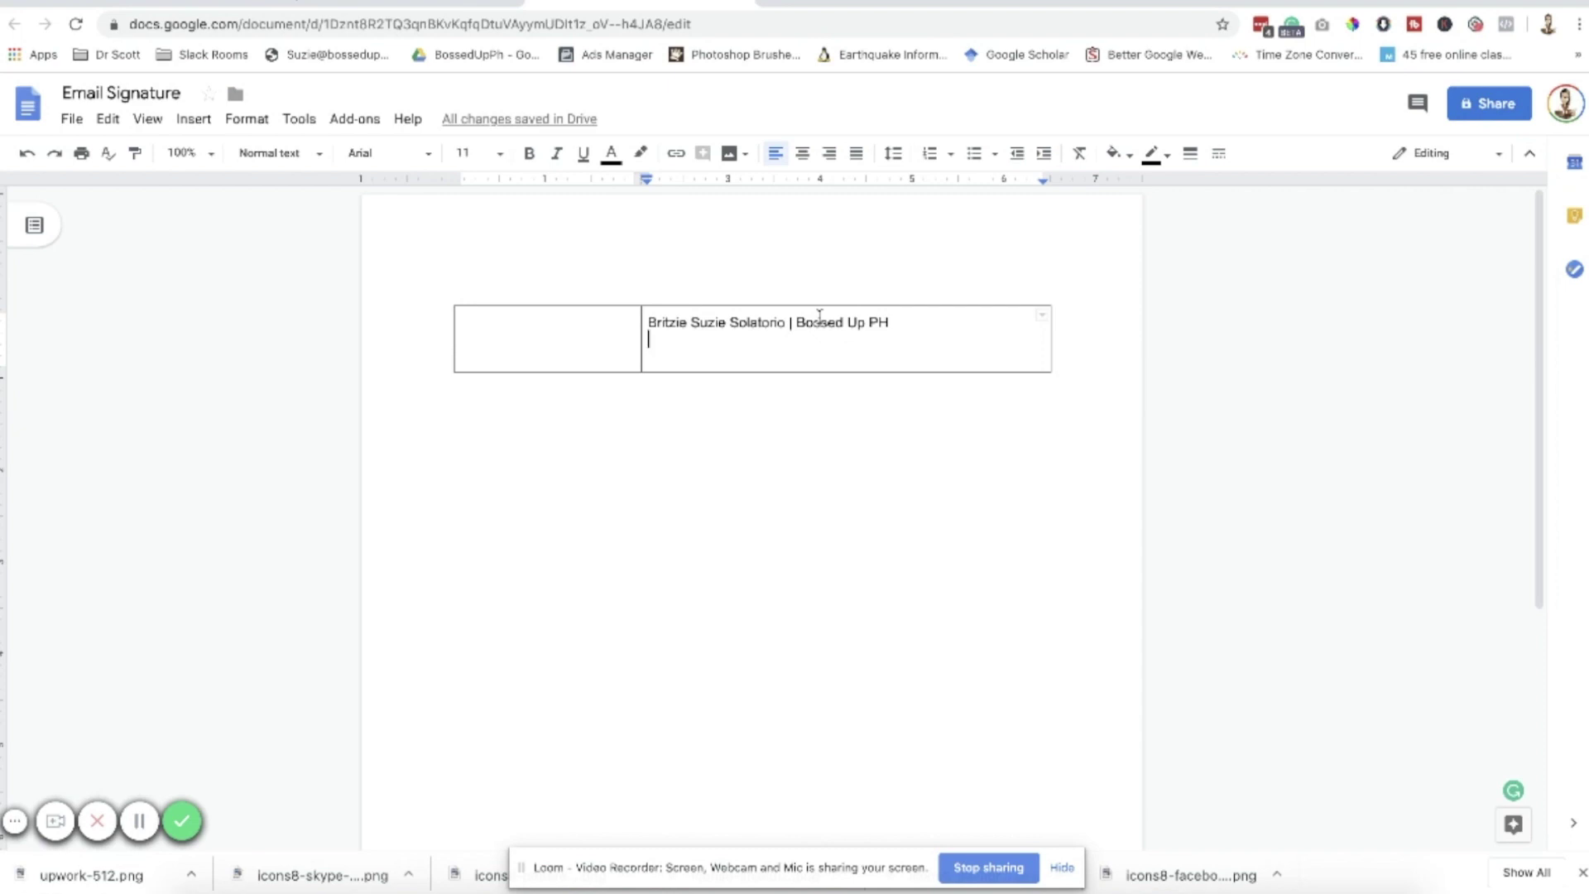
{"action": "type", "text": "Profess"}
{"action": "key", "text": "BackSpace"}
{"action": "key", "text": "BackSpace"}
{"action": "key", "text": "BackSpace"}
{"action": "key", "text": "BackSpace"}
{"action": "type", "text": "h"}
{"action": "key", "text": "BackSpace"}
{"action": "type", "text": "ject Ma"}
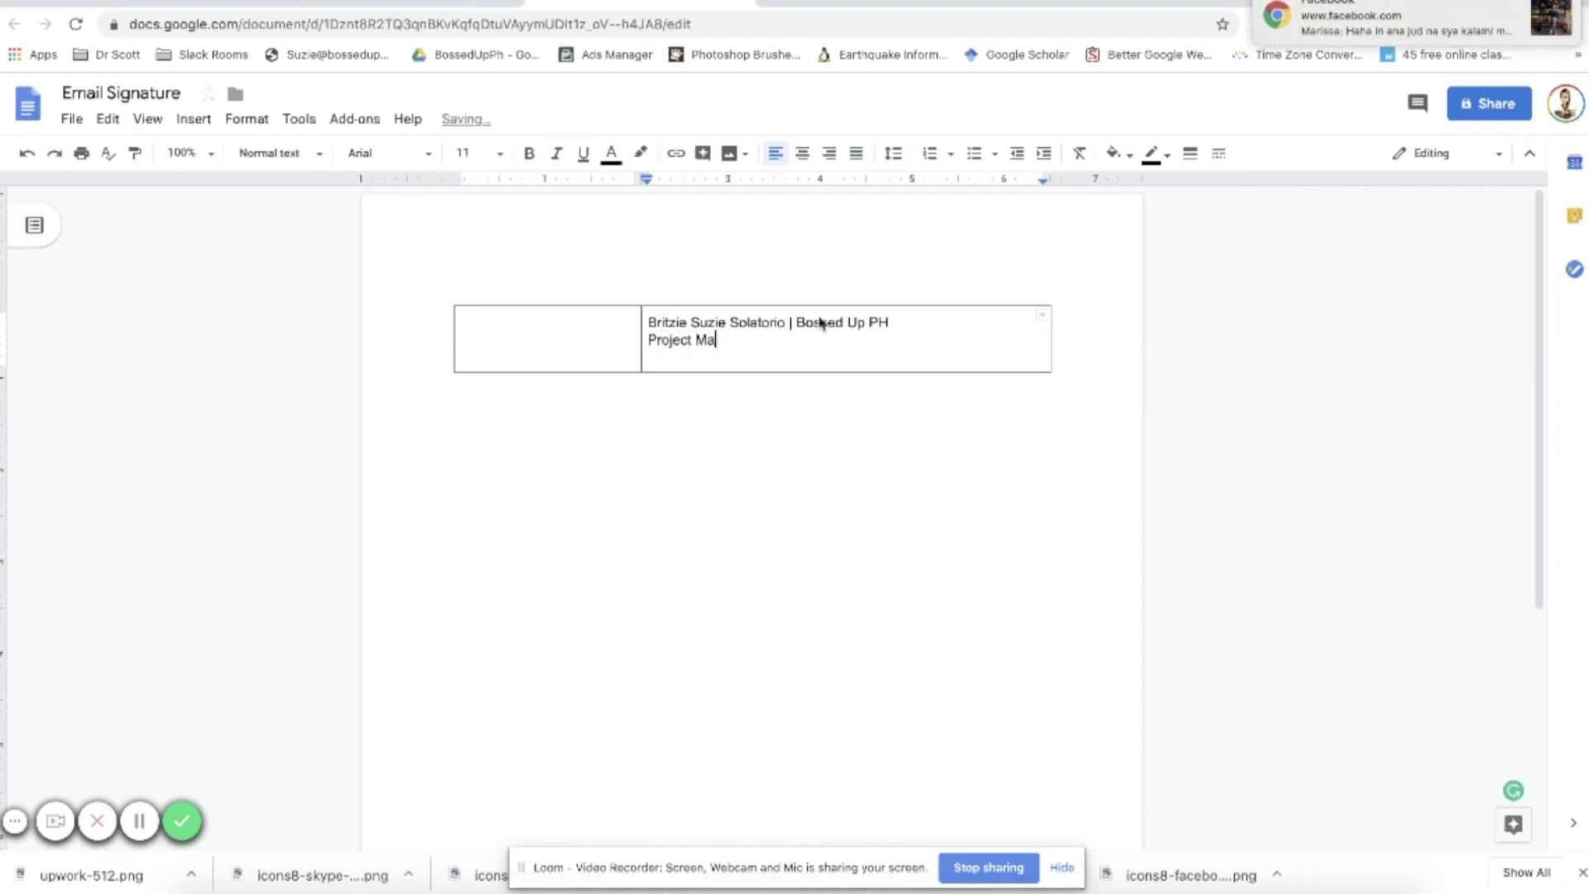
{"action": "type", "text": "nagement"}
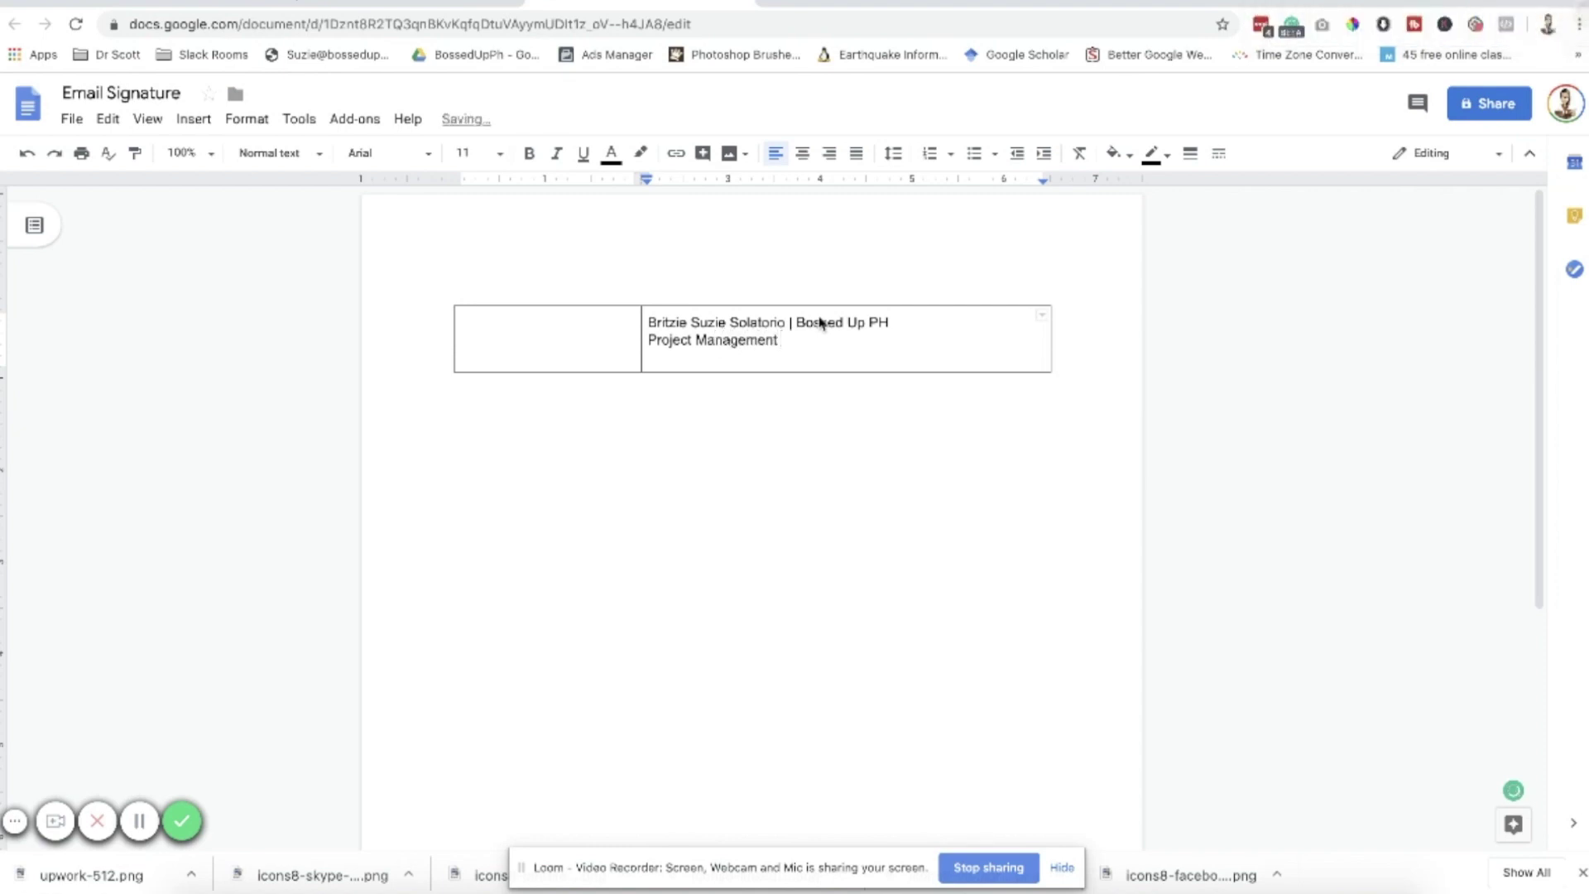
{"action": "type", "text": " | "}
{"action": "type", "text": "Digita"}
{"action": "type", "text": "l m"}
{"action": "type", "text": "Marketing"}
{"action": "key", "text": "Return"}
{"action": "type", "text": "www.b"}
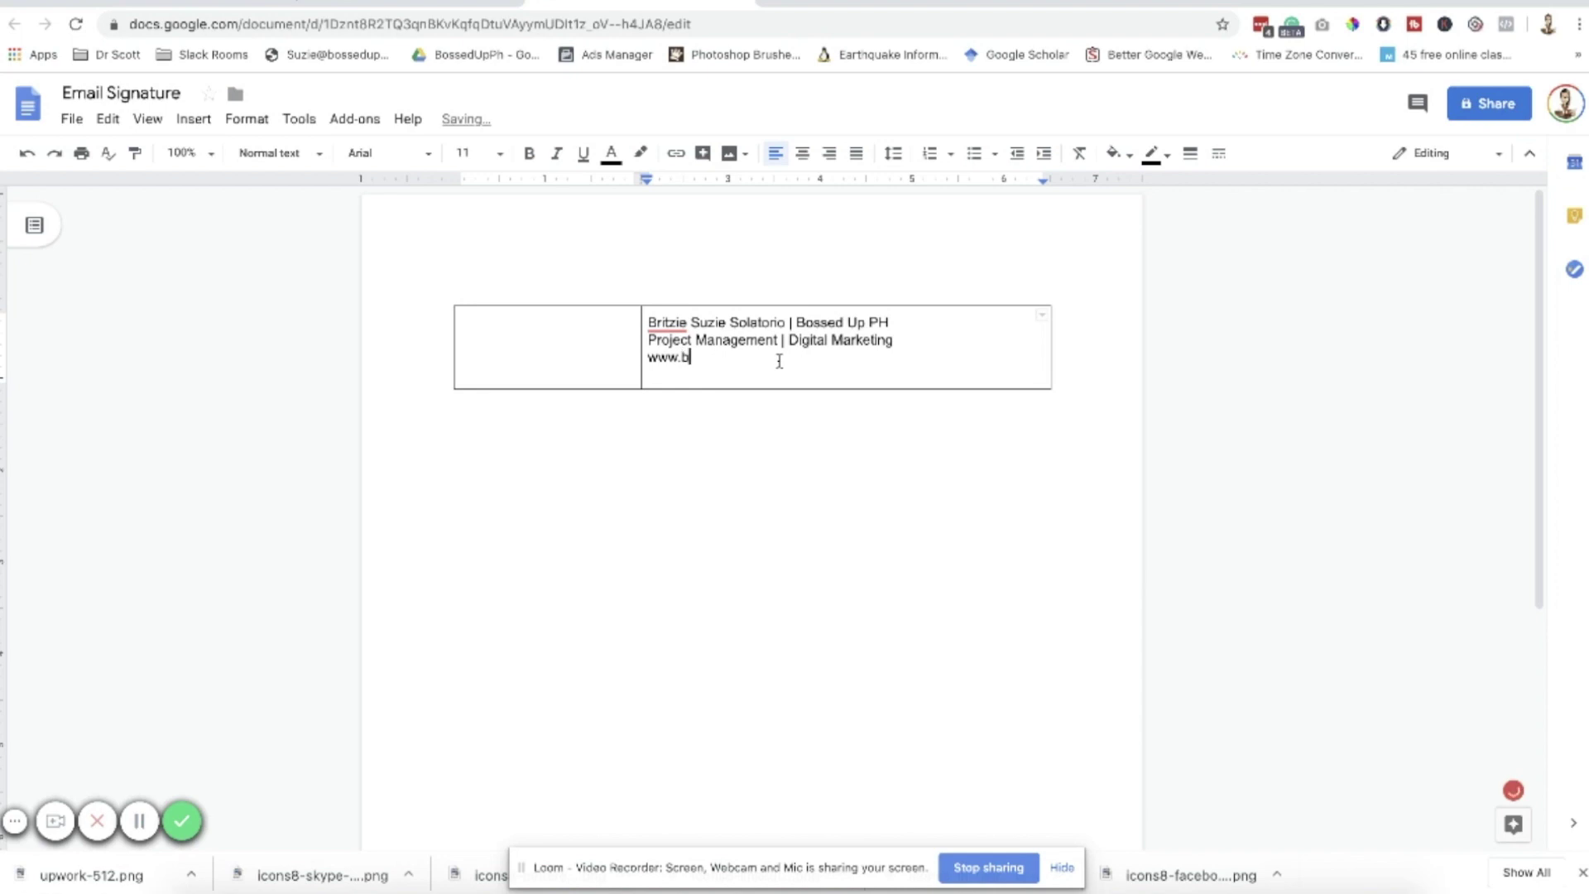
{"action": "type", "text": "ossedupph.com"}
{"action": "key", "text": "Return"}
Add an Email line and a Skype line with the person's contact details
{"action": "type", "text": "E"}
{"action": "type", "text": "mail"}
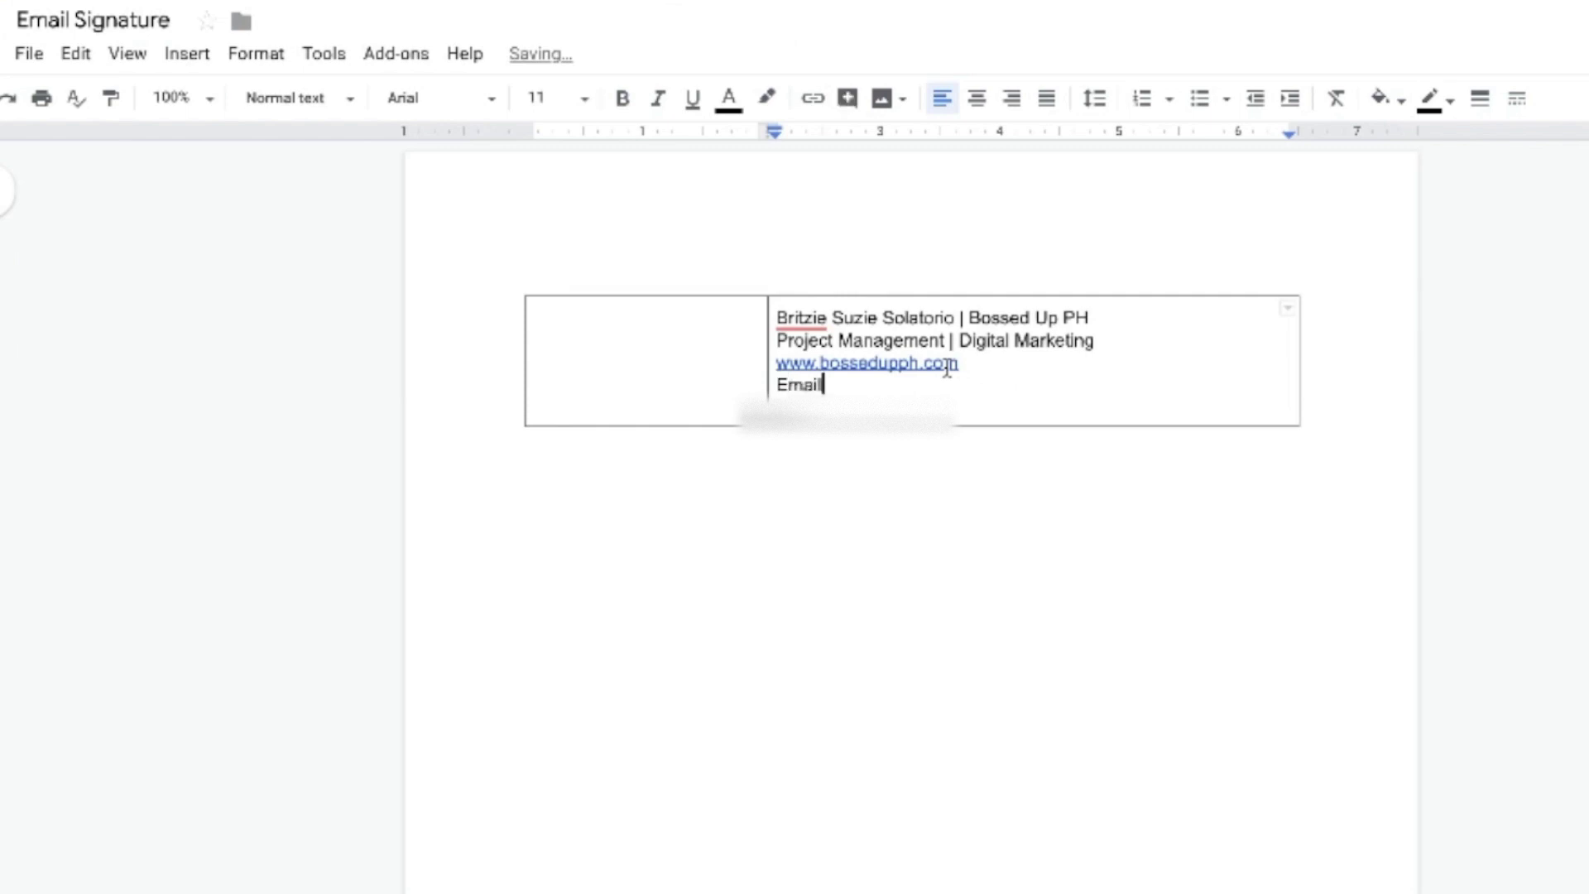
{"action": "type", "text": ": Britzi"}
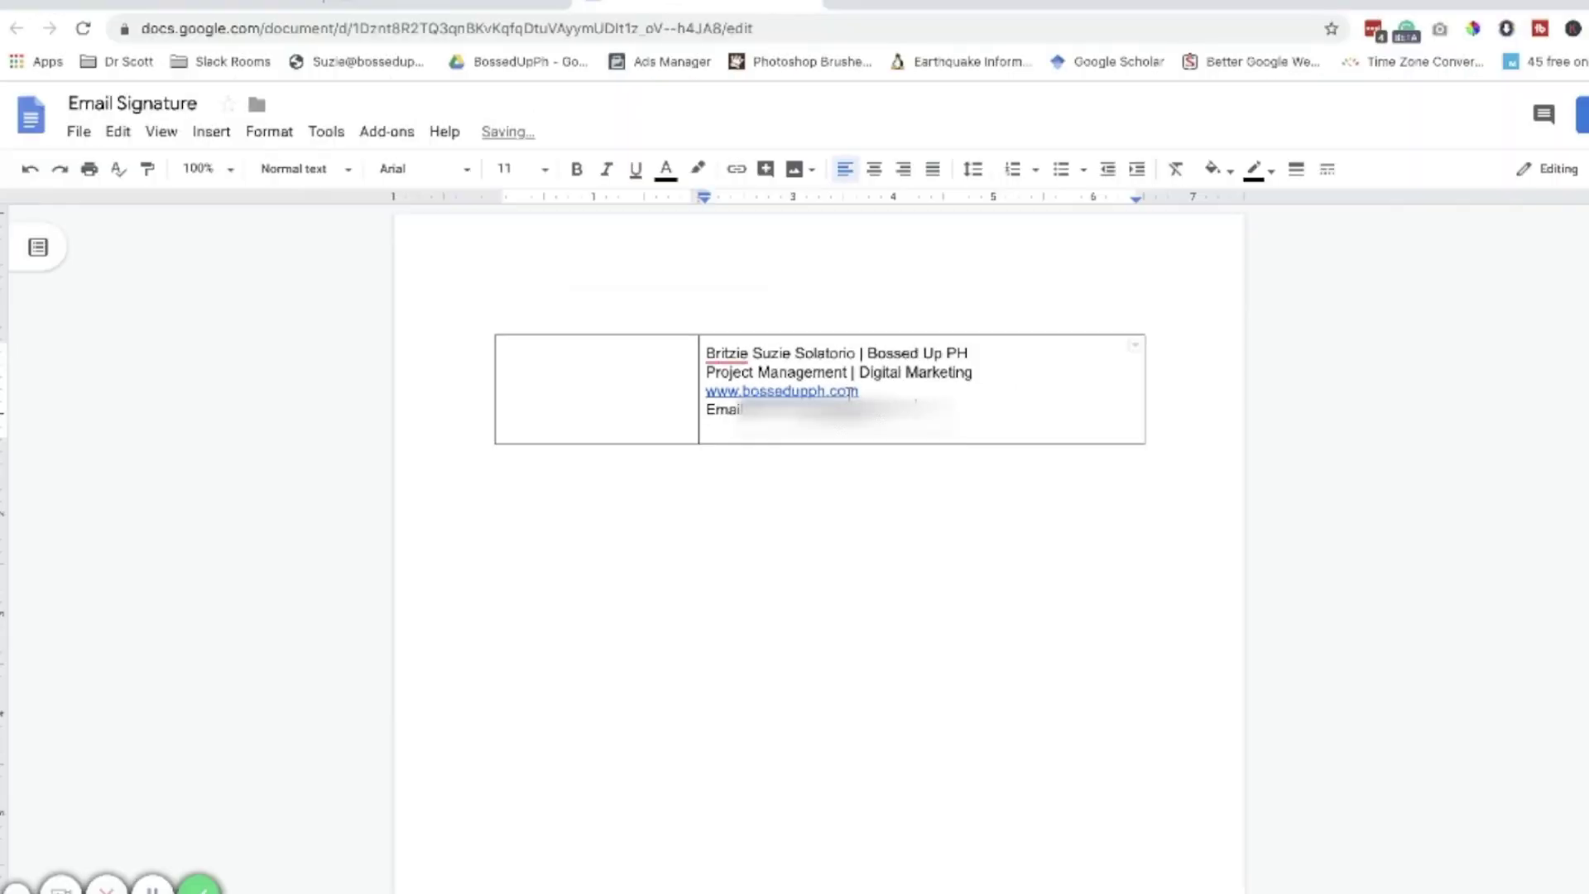
{"action": "key", "text": "Return"}
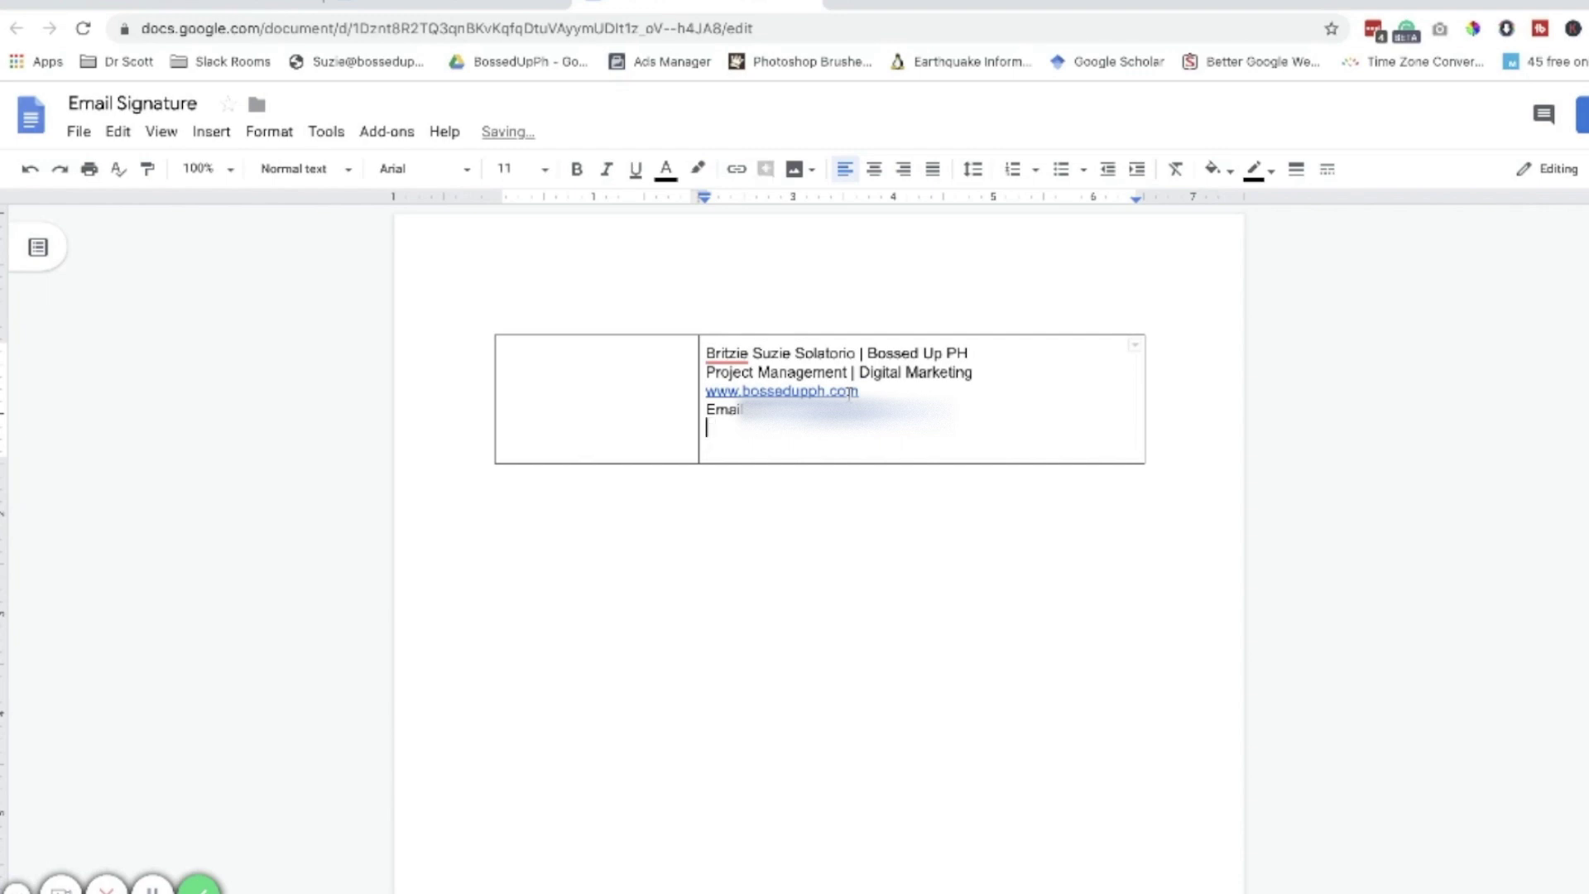
{"action": "type", "text": "Skyp"}
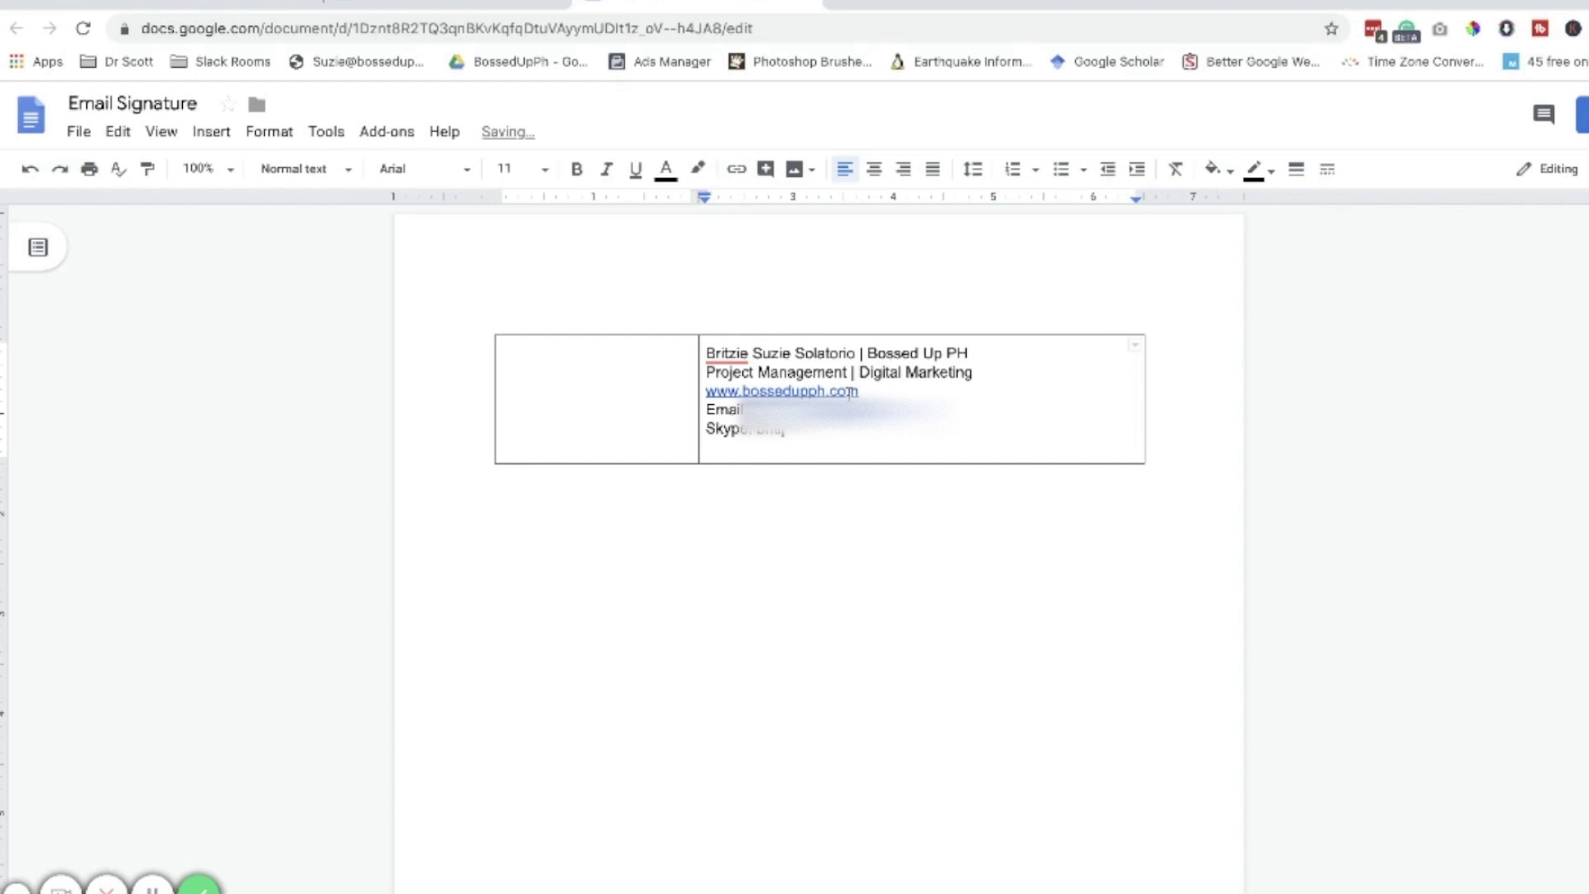
{"action": "type", "text": "e: britzie (Suzie)"}
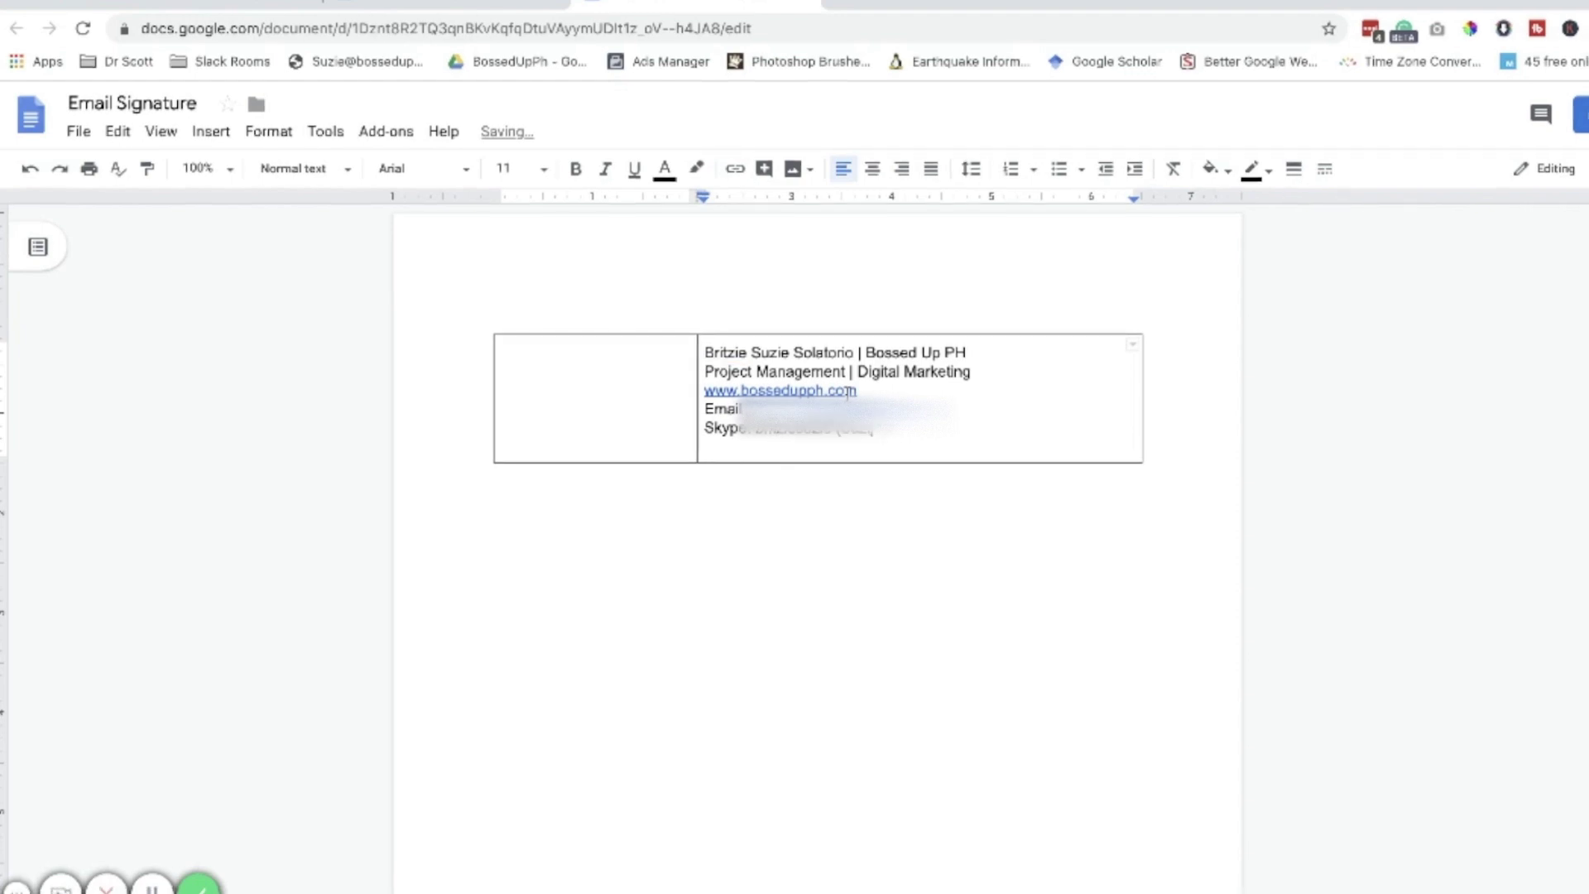
{"action": "type", "text": ","}
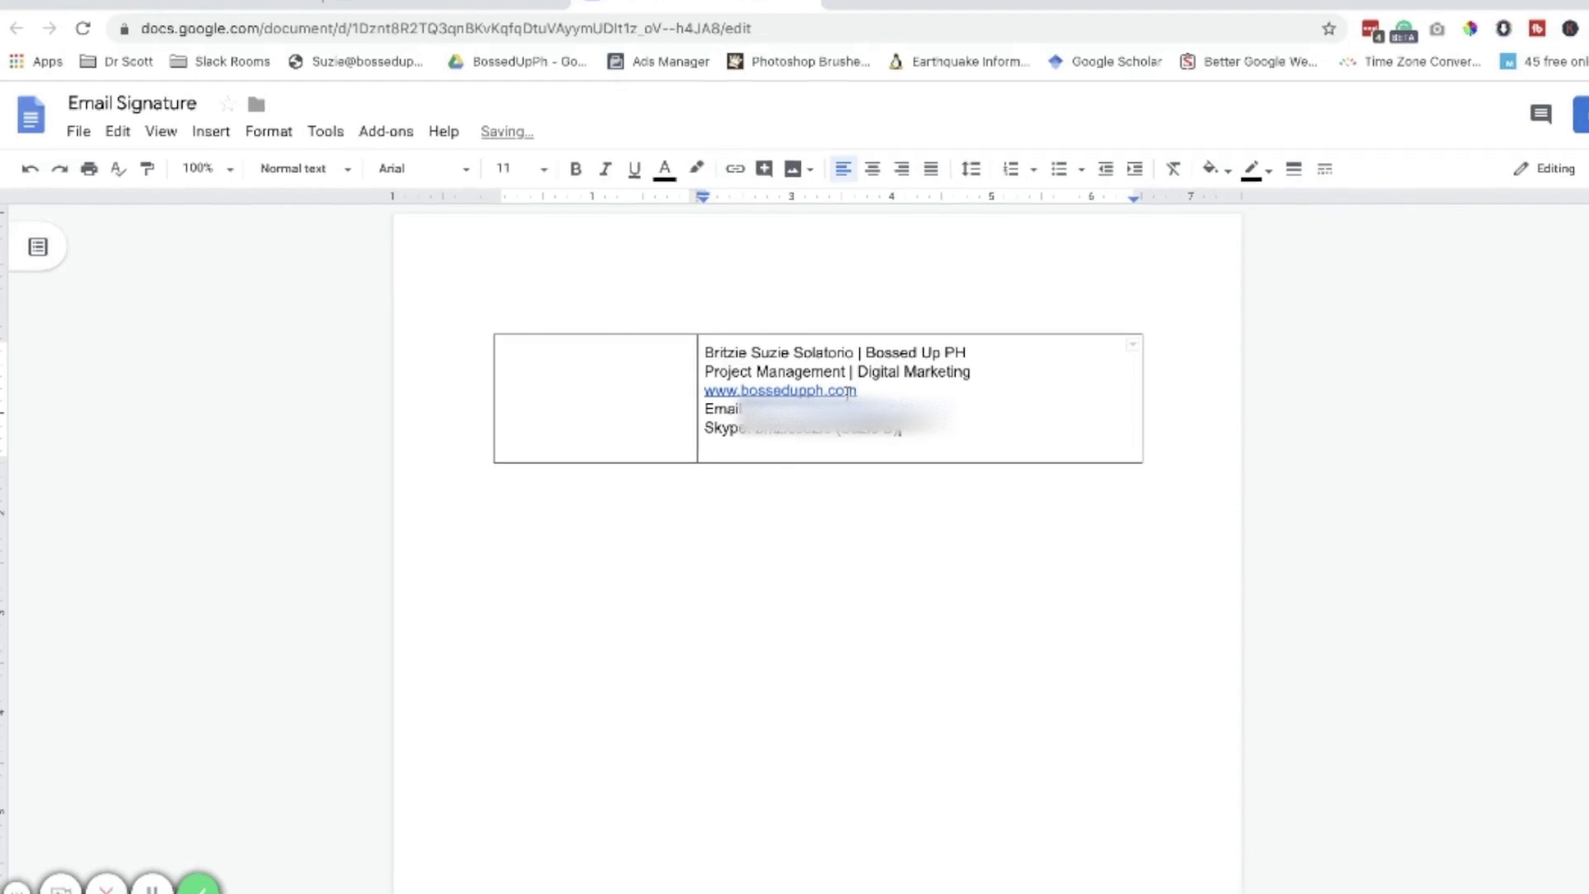
{"action": "key", "text": "BackSpace"}
{"action": "key", "text": "Return"}
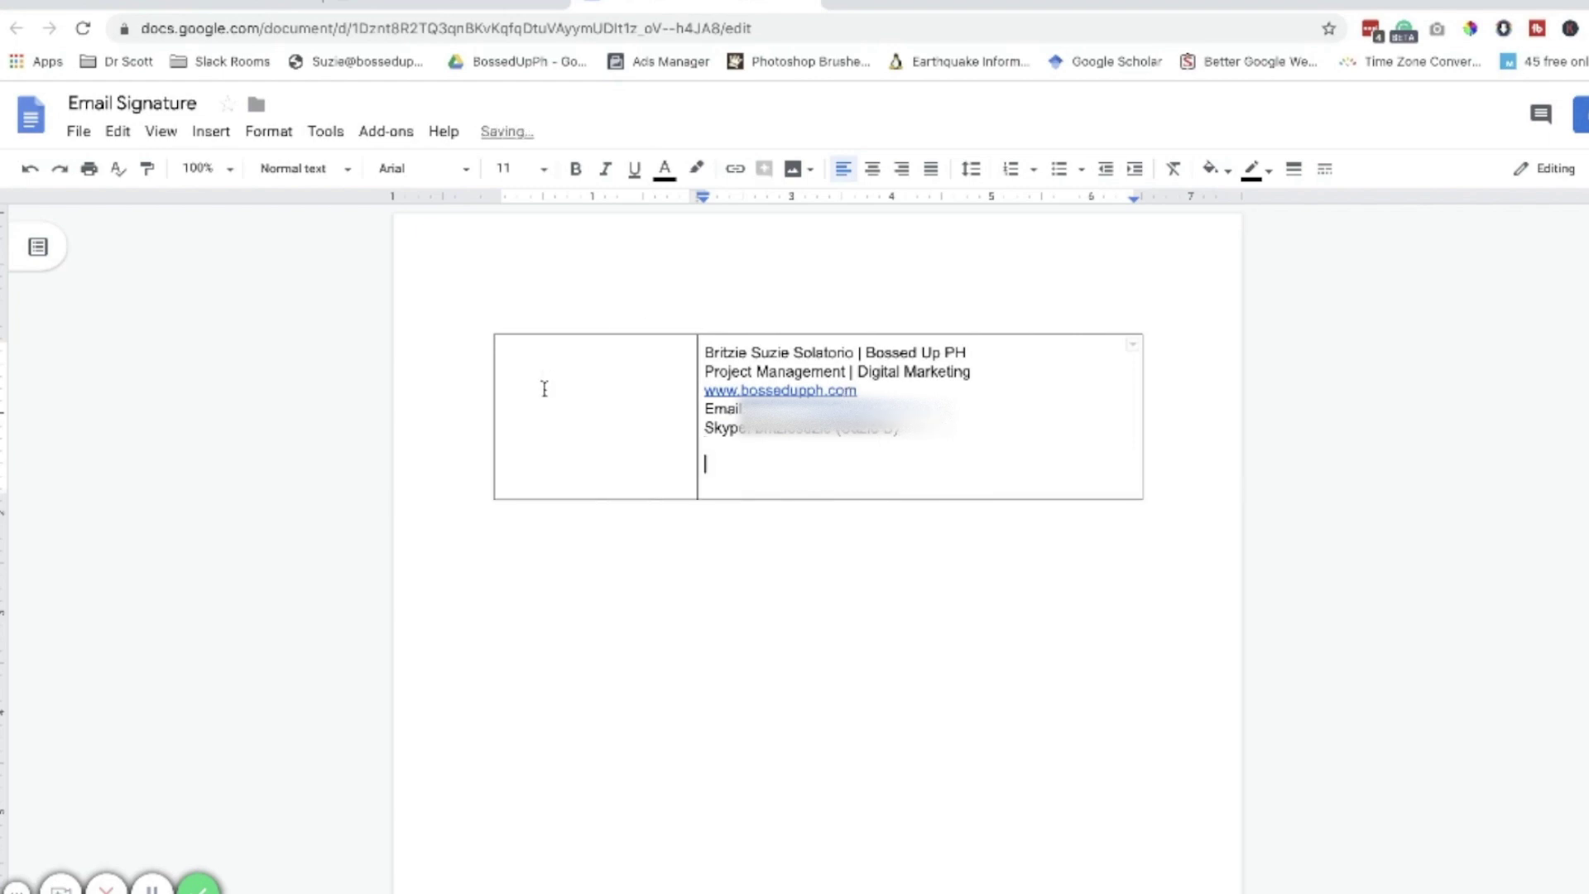
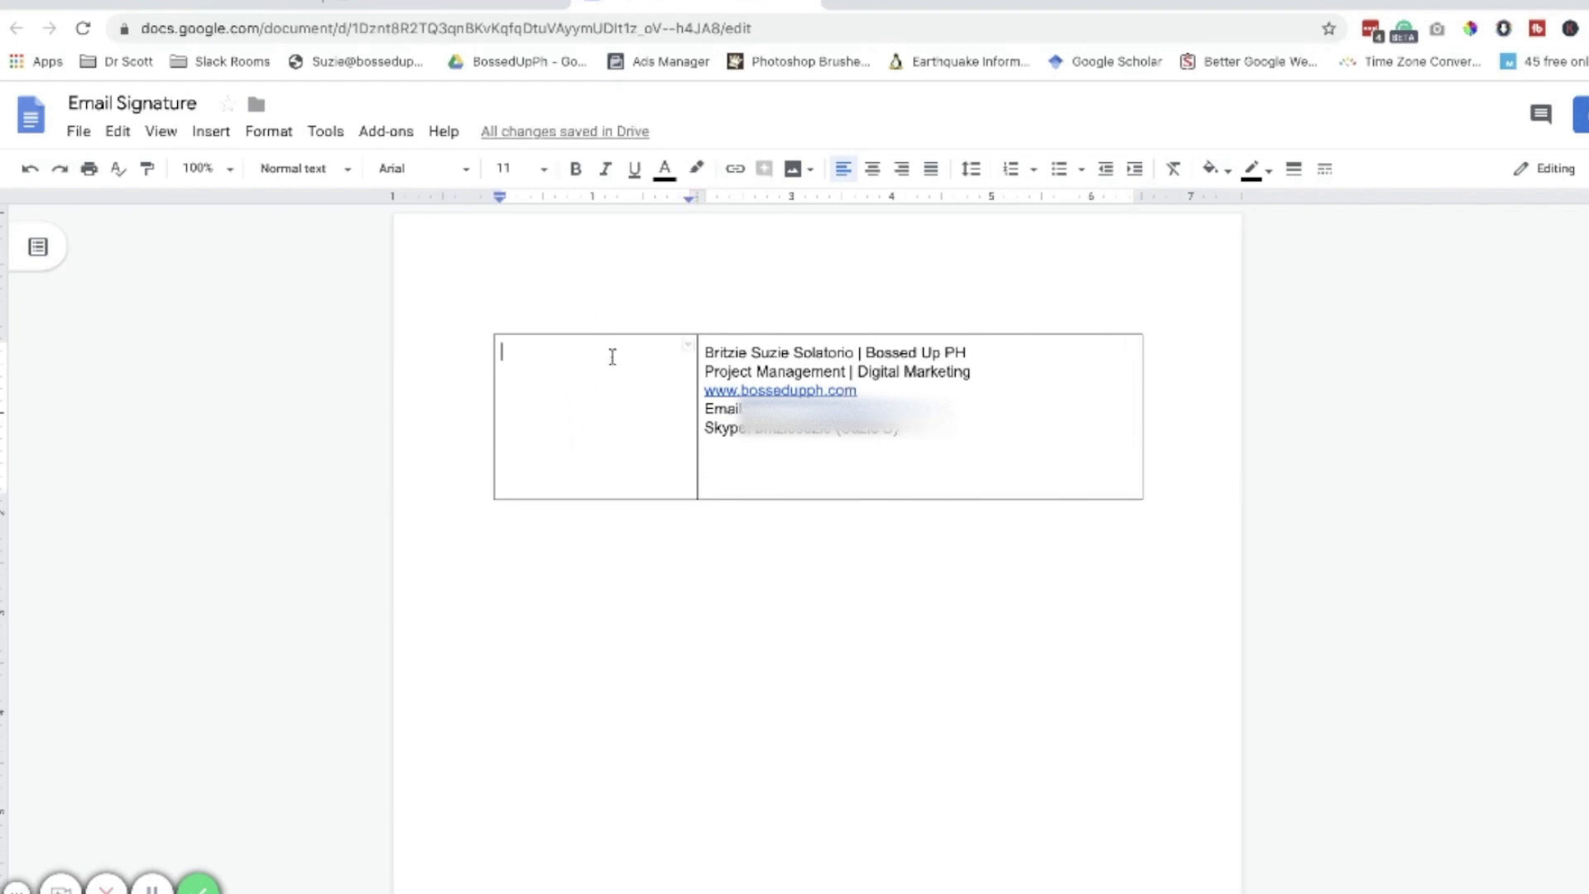
Upload profile pic.jpg into the signature table's left cell, beside the contact details
{"action": "left_click", "coordinate": [211, 131]}
{"action": "mouse_move", "coordinate": [250, 178]}
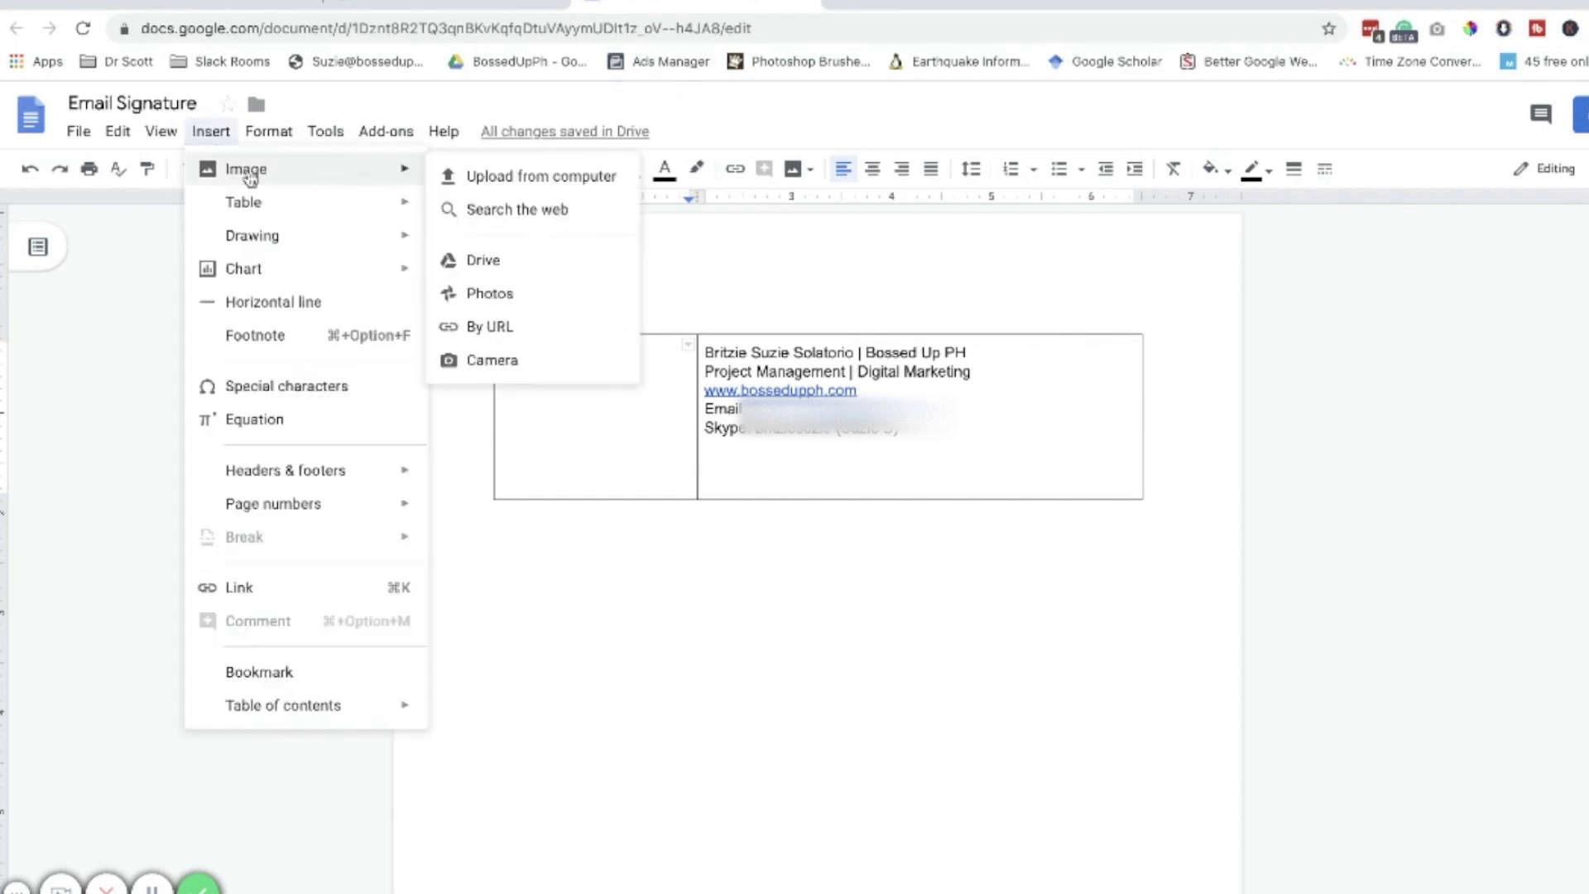
{"action": "left_click", "coordinate": [515, 176]}
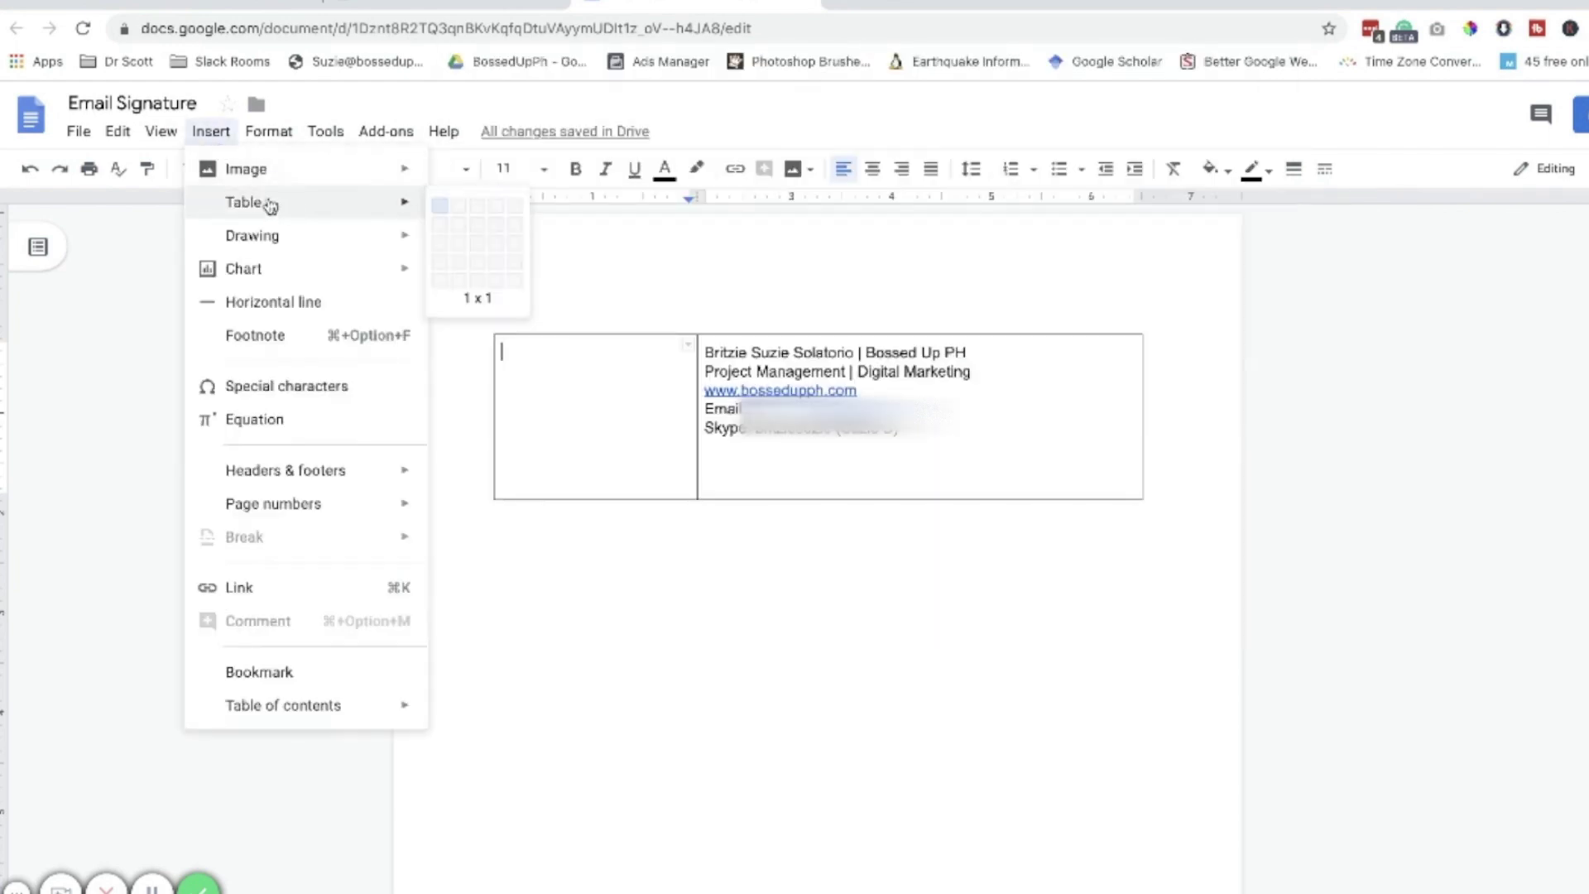
{"action": "mouse_move", "coordinate": [265, 174]}
{"action": "left_click", "coordinate": [467, 178]}
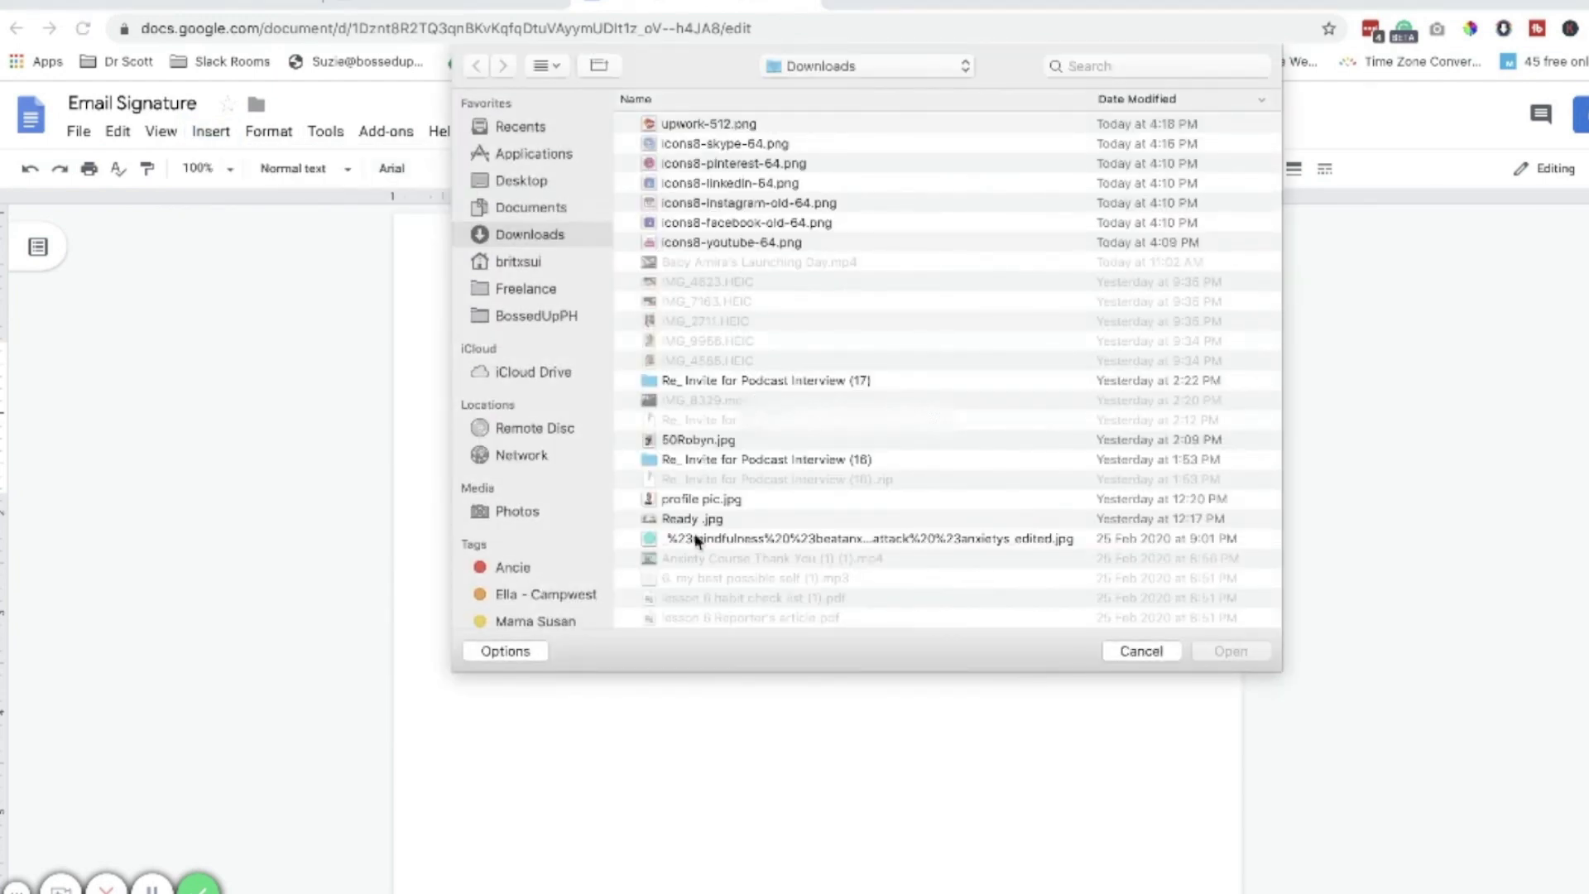
{"action": "left_click", "coordinate": [700, 499]}
{"action": "double_click", "coordinate": [701, 497]}
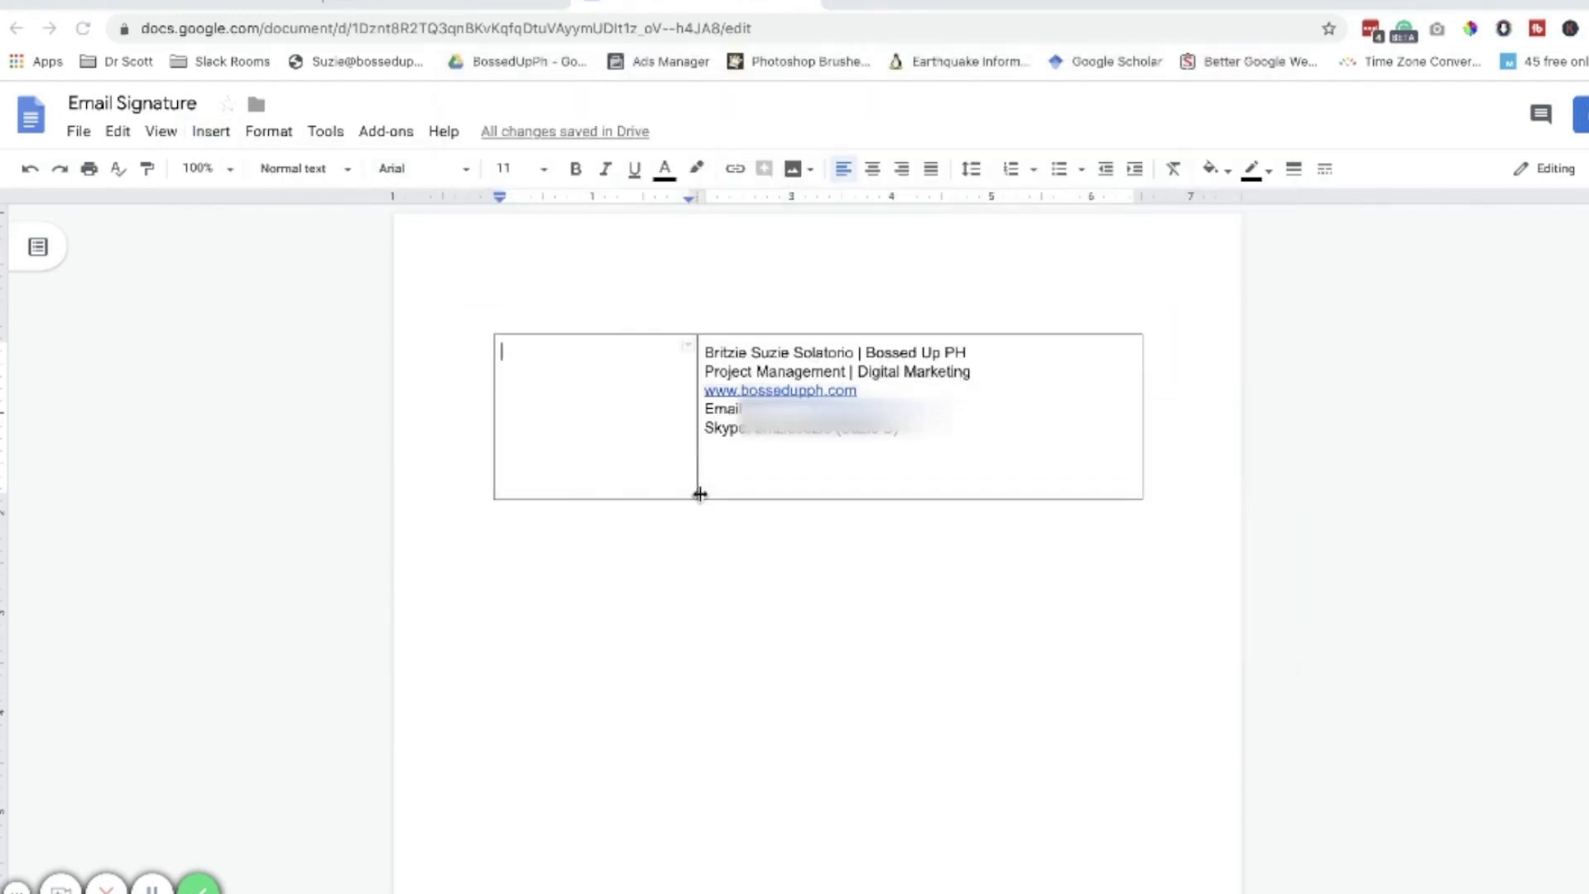
{"action": "left_click", "coordinate": [739, 494]}
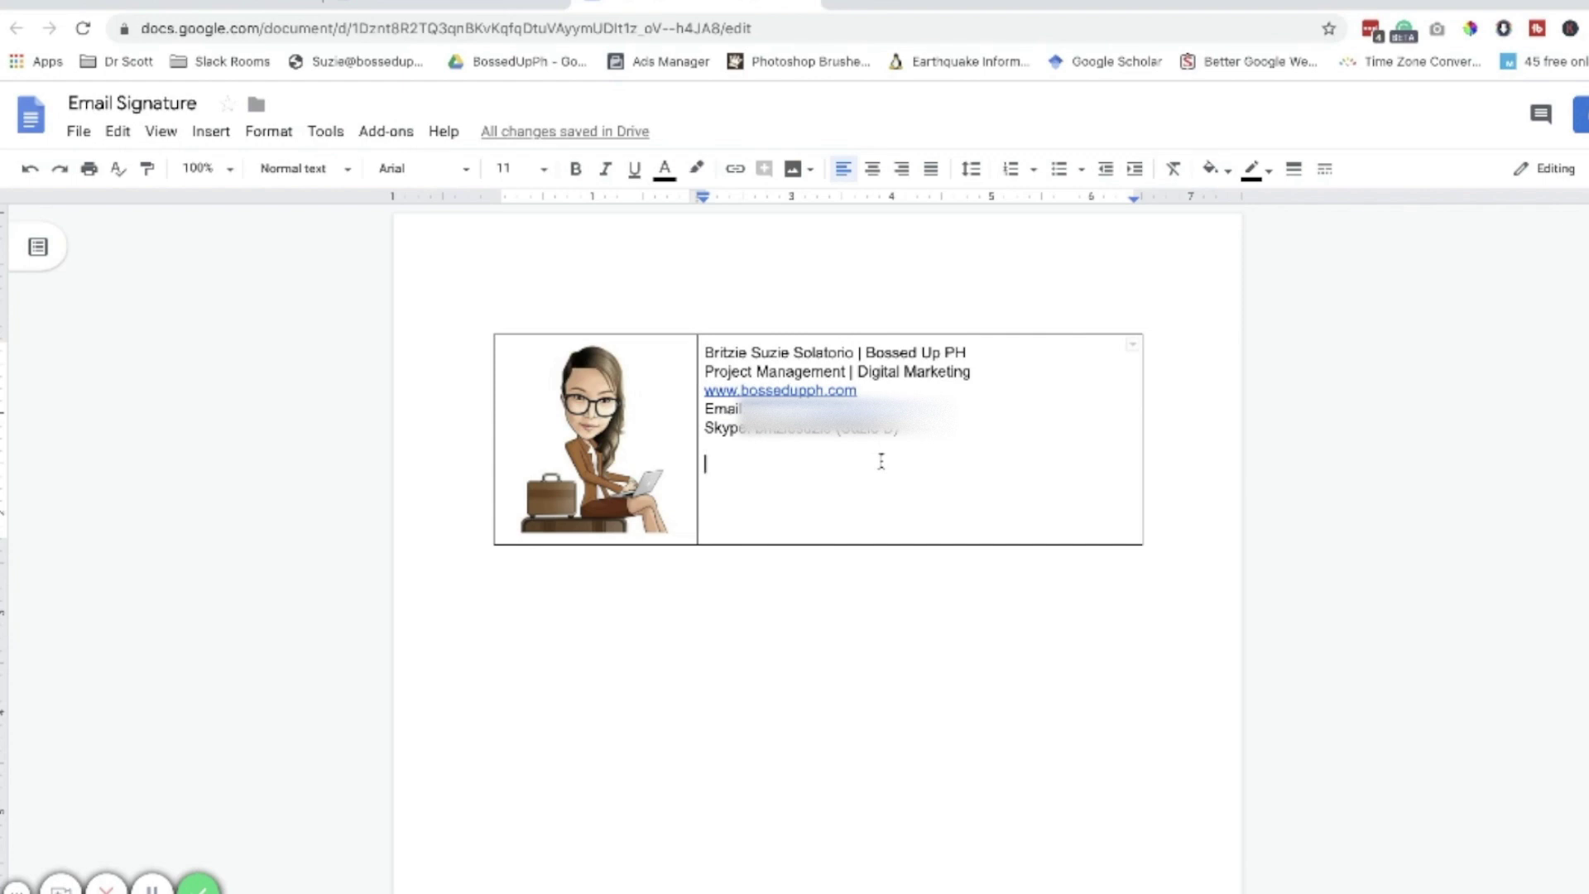
Upload the five icons8 social PNGs, from icons8-youtube-64.png onward, below the contact details
{"action": "left_click", "coordinate": [211, 131]}
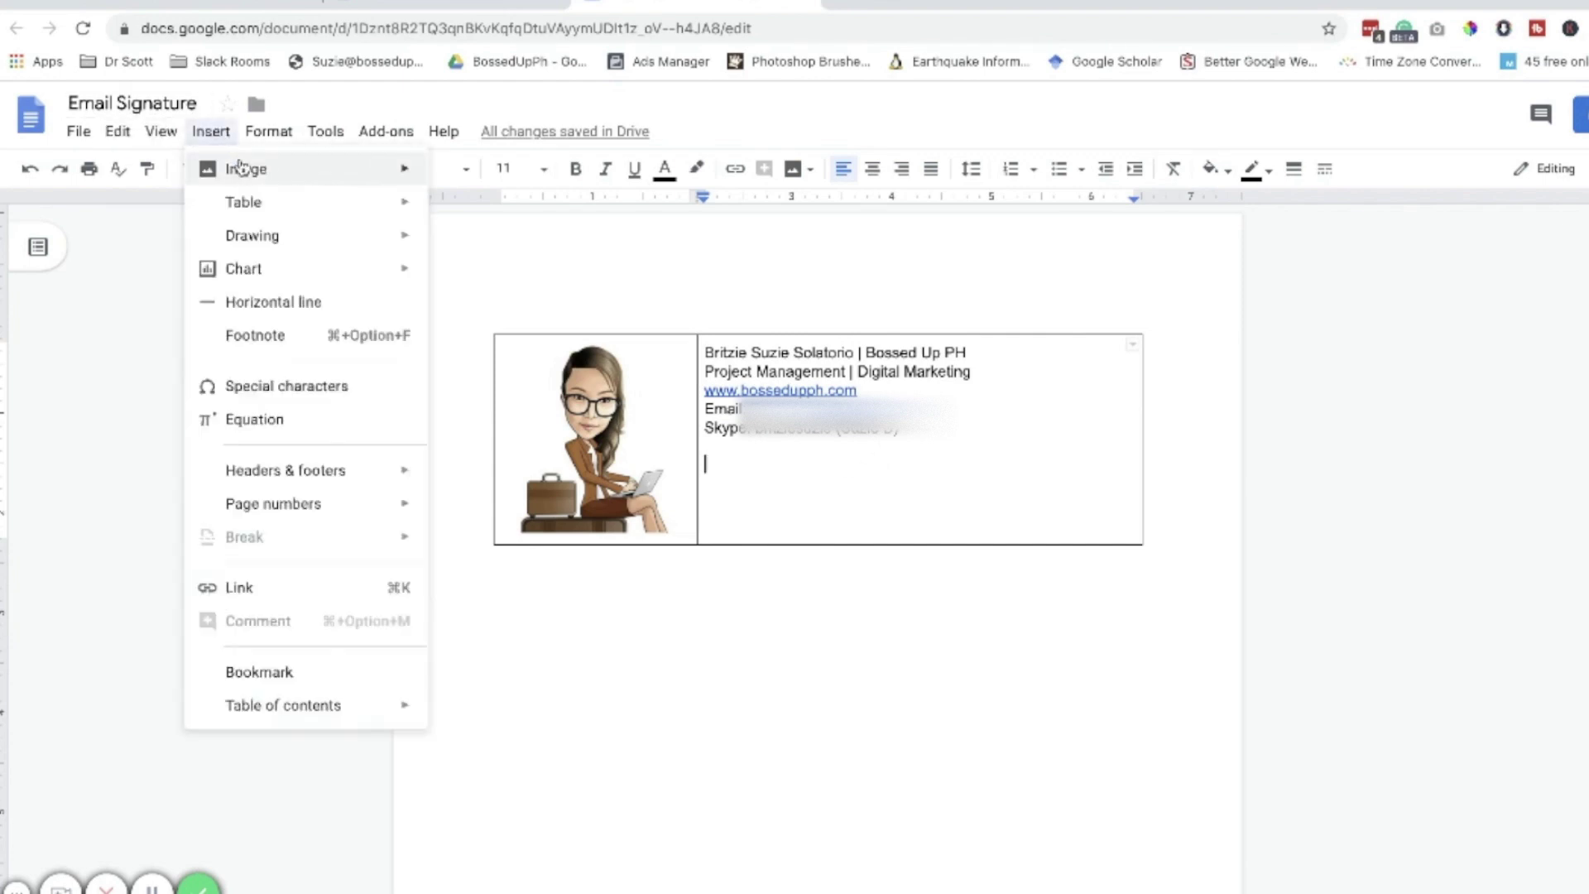
{"action": "mouse_move", "coordinate": [240, 170]}
{"action": "left_click", "coordinate": [451, 175]}
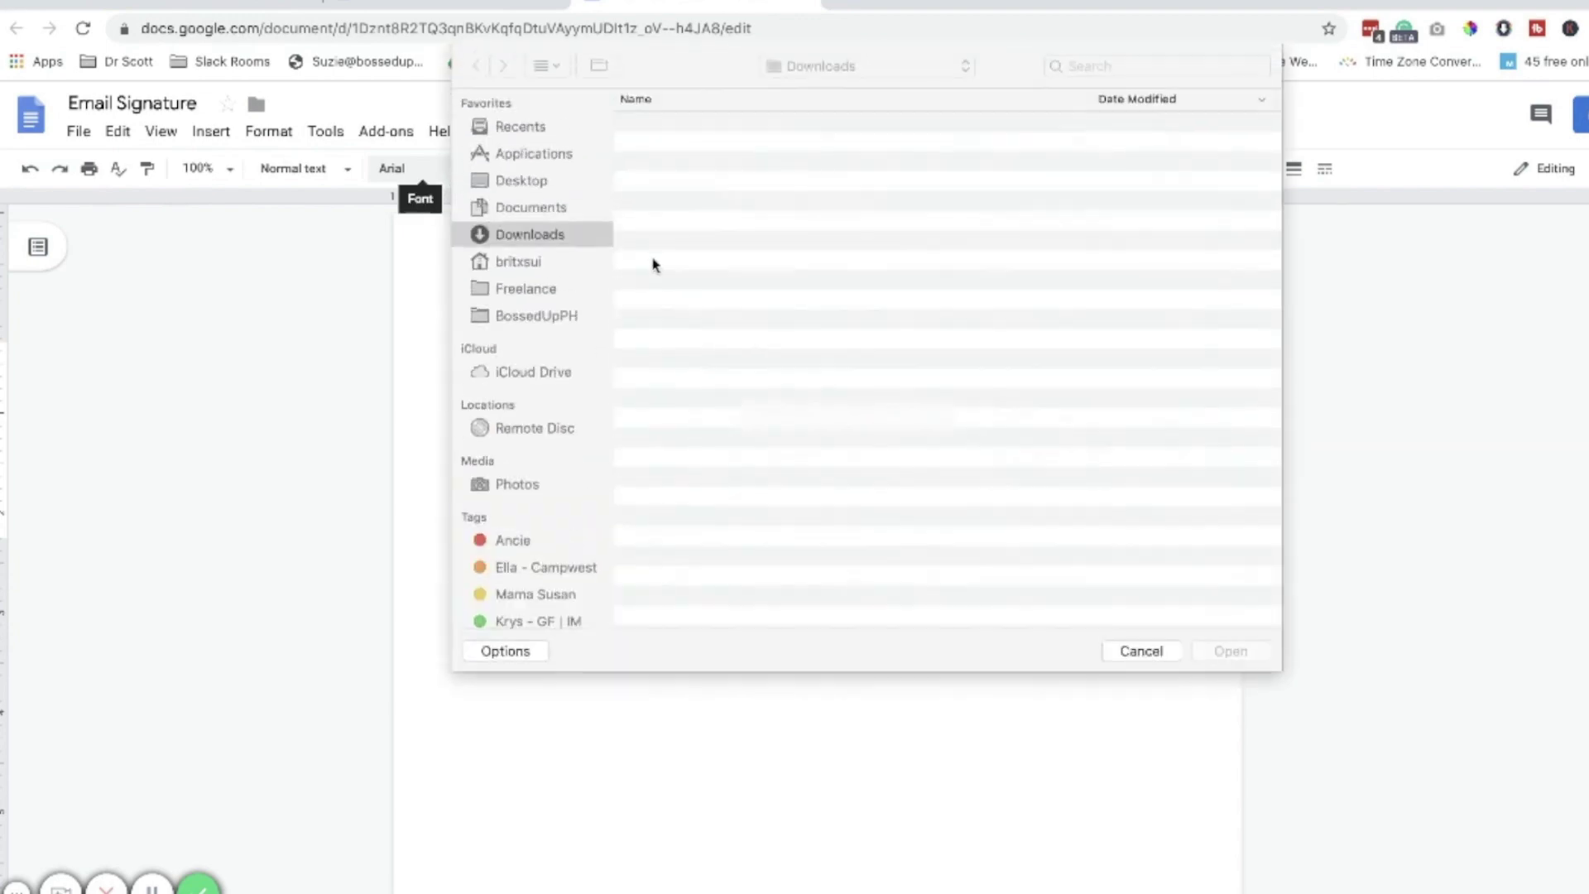
{"action": "left_click", "coordinate": [741, 242]}
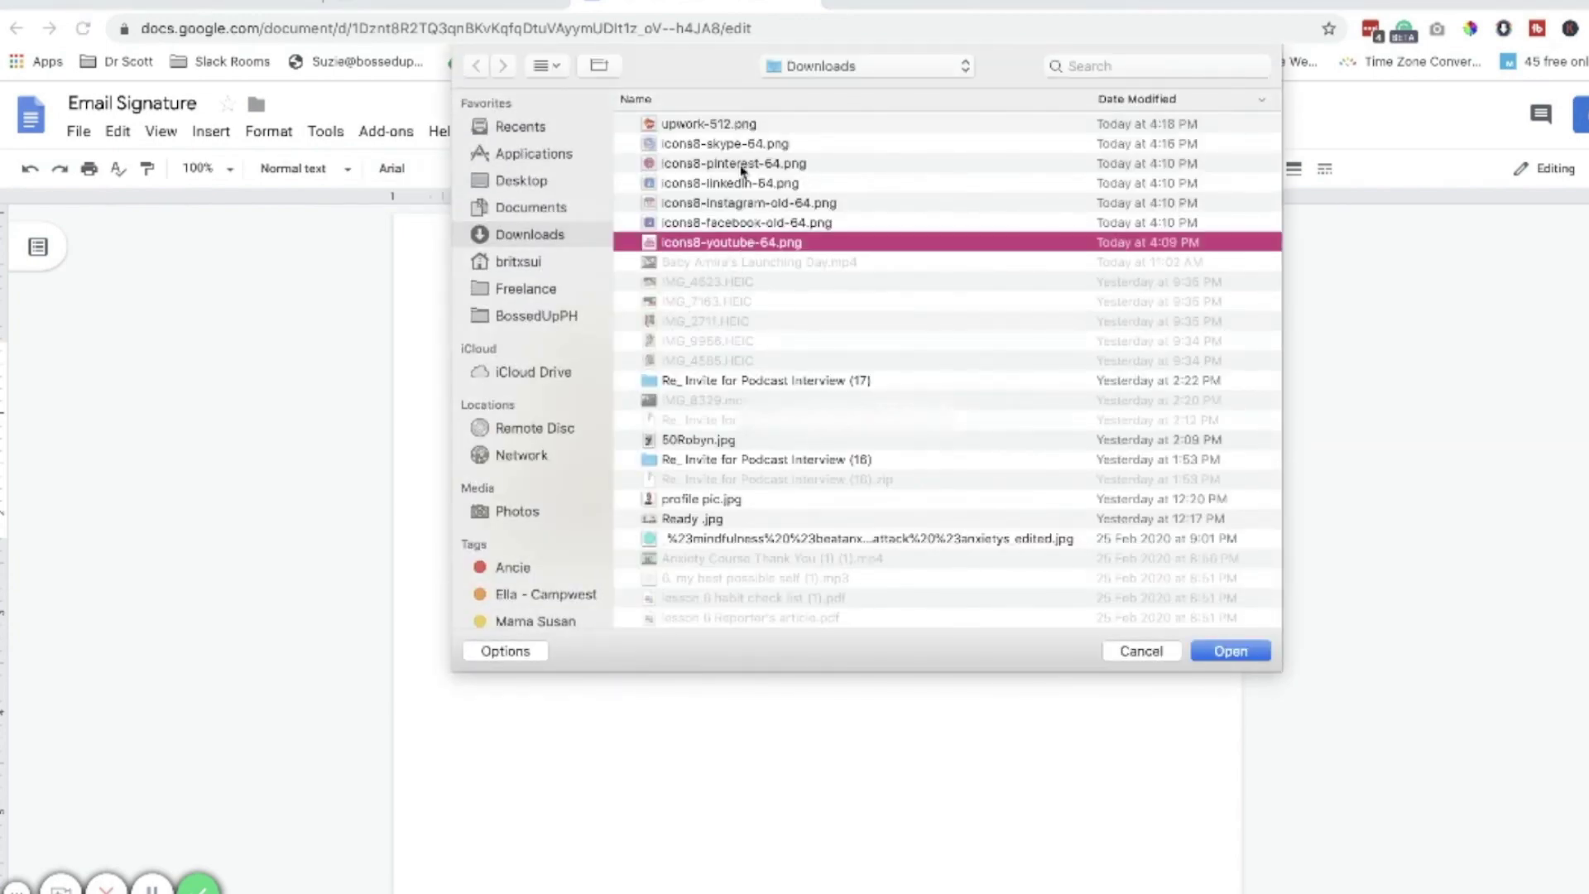
{"action": "left_click", "coordinate": [742, 169], "text": "shift"}
{"action": "left_click", "coordinate": [1231, 651]}
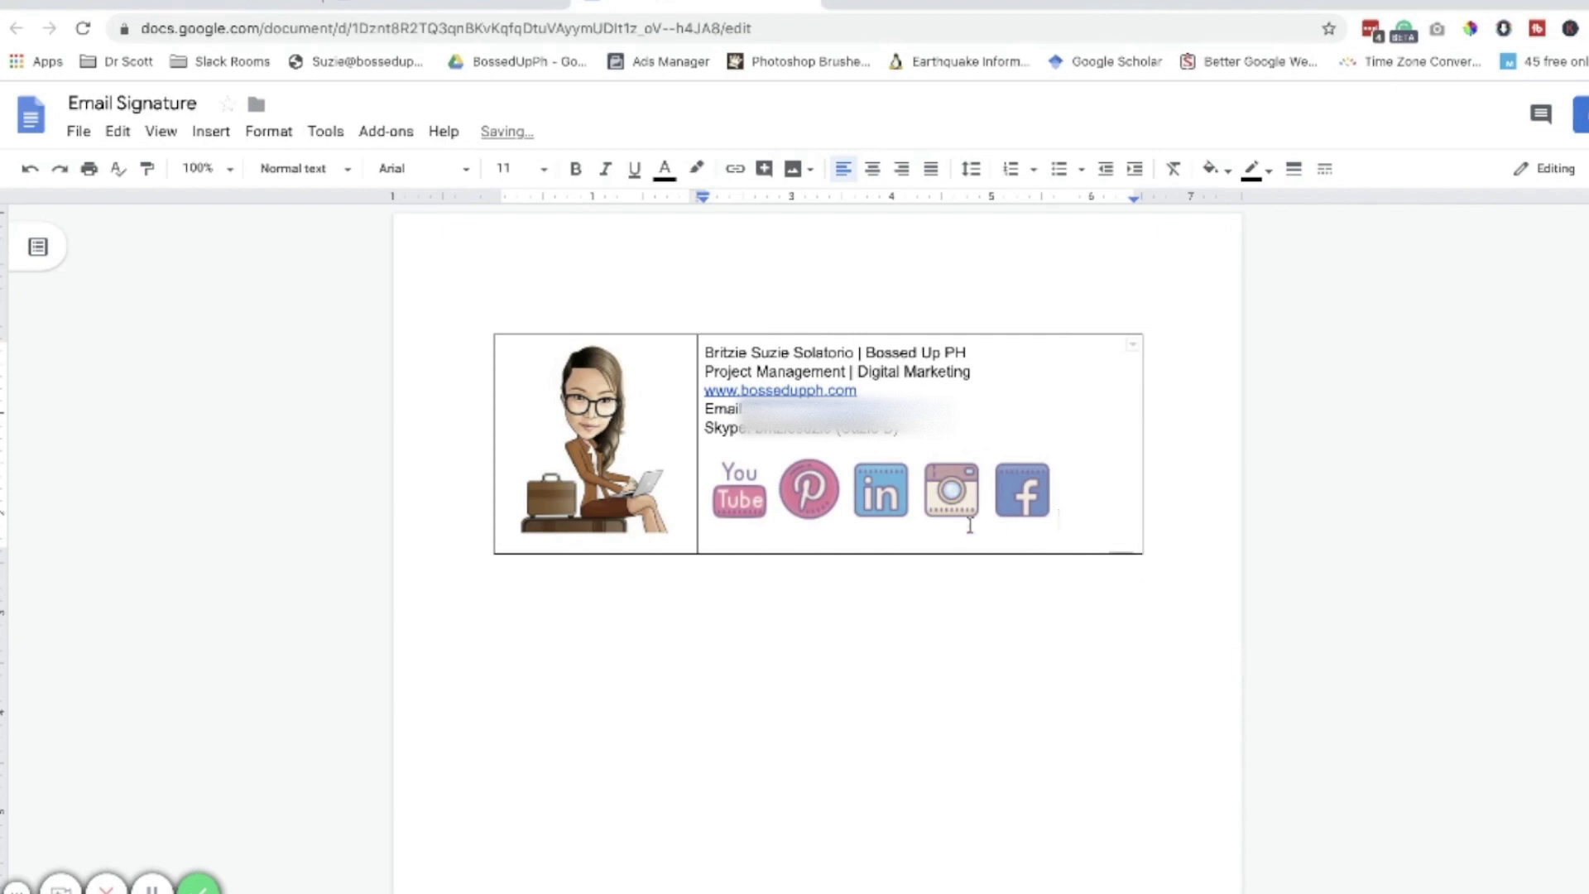
Shrink the YouTube, Pinterest, LinkedIn, Instagram and Facebook icons into a small row
{"action": "left_click", "coordinate": [734, 490]}
{"action": "left_click_drag", "start_coordinate": [768, 520], "coordinate": [733, 501]}
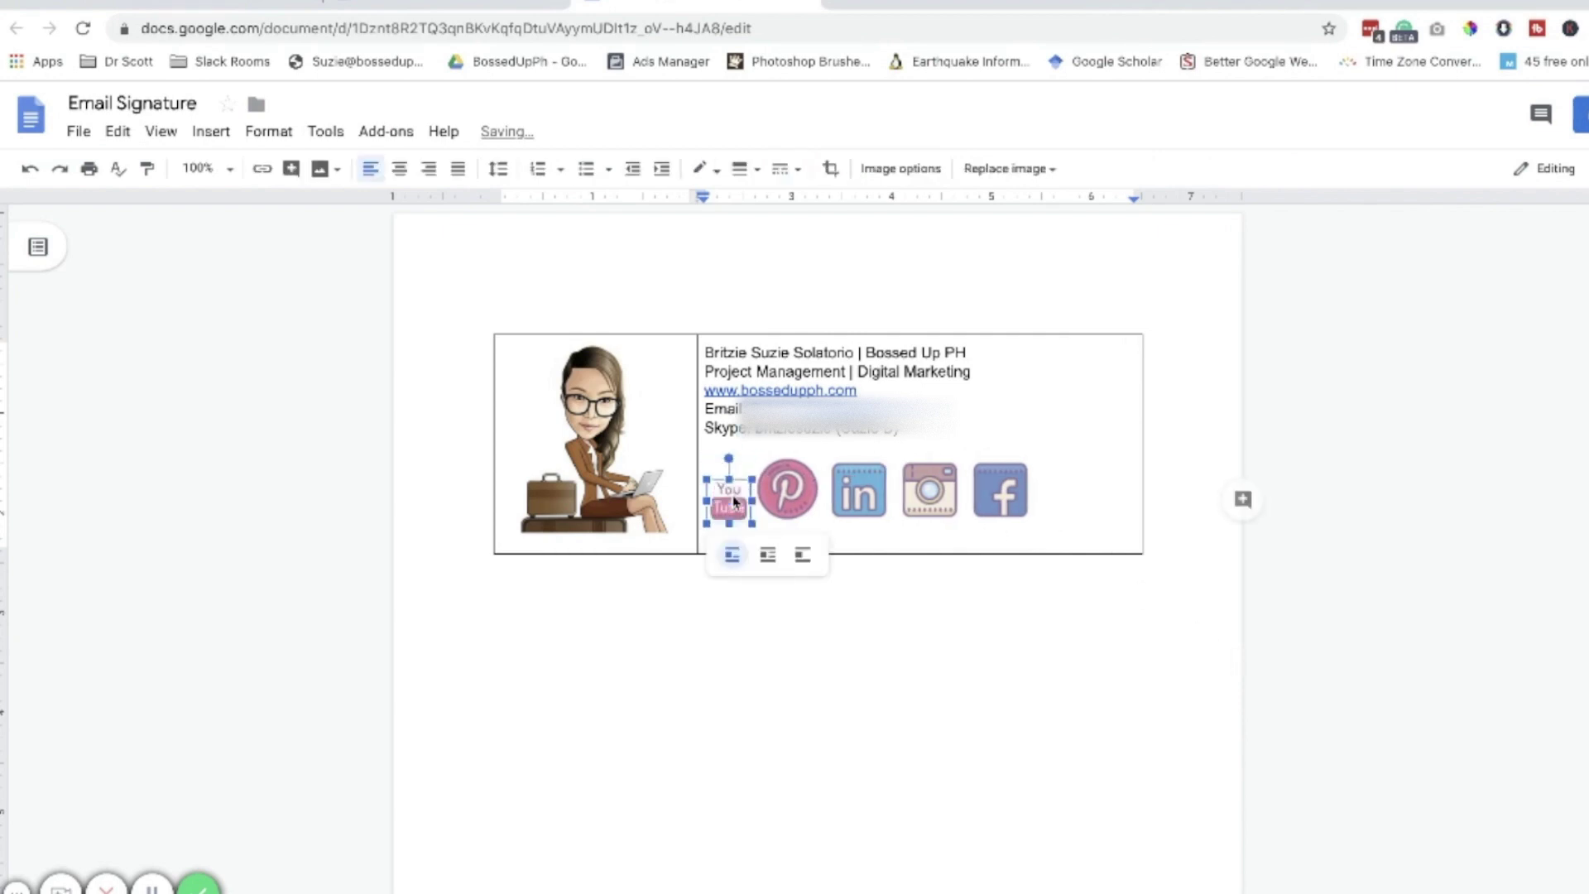
{"action": "left_click", "coordinate": [786, 497]}
{"action": "mouse_move", "coordinate": [823, 526]}
{"action": "left_mouse_down"}
{"action": "mouse_move", "coordinate": [804, 524]}
{"action": "mouse_move", "coordinate": [867, 519]}
{"action": "mouse_move", "coordinate": [846, 511]}
{"action": "left_mouse_up"}
{"action": "left_click", "coordinate": [839, 509]}
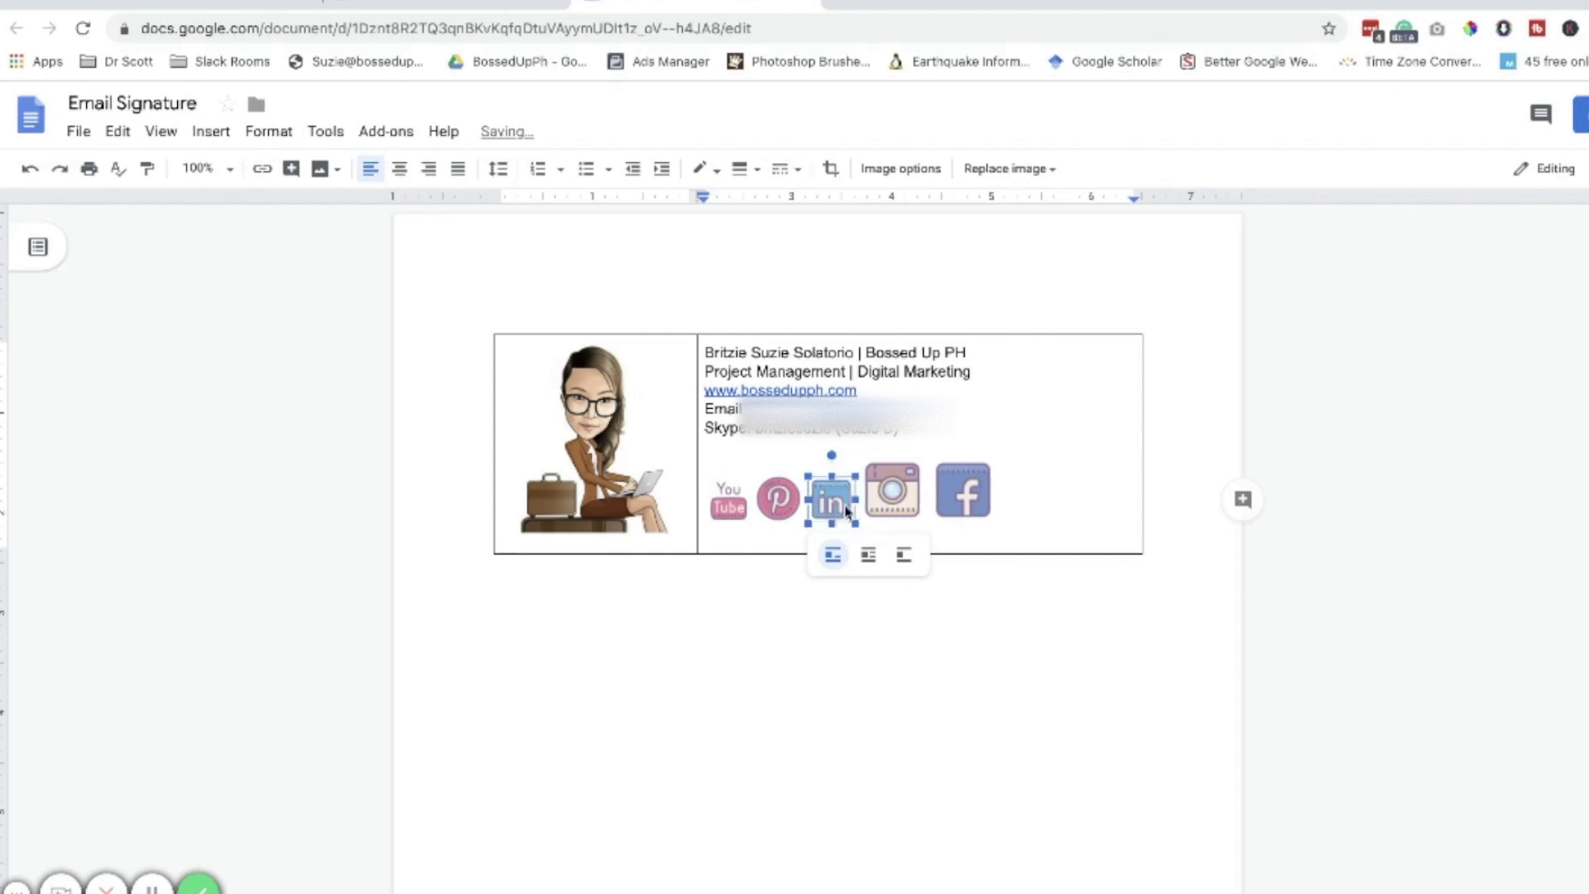
{"action": "left_click", "coordinate": [885, 506]}
{"action": "left_click_drag", "start_coordinate": [902, 515], "coordinate": [964, 456]}
{"action": "left_click", "coordinate": [960, 506]}
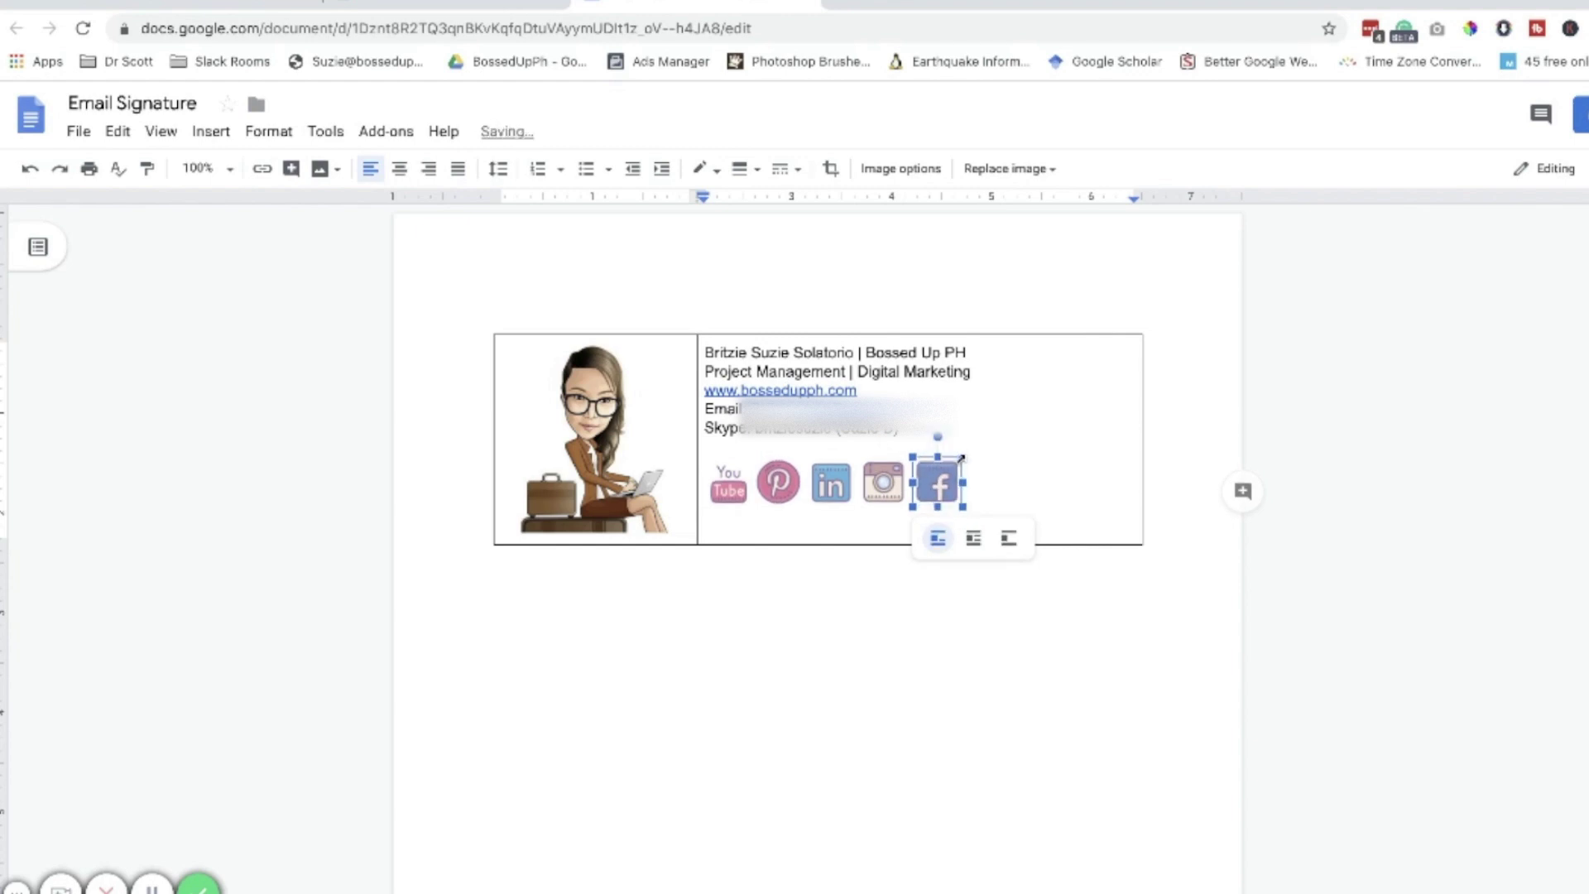
{"action": "left_click", "coordinate": [1050, 491]}
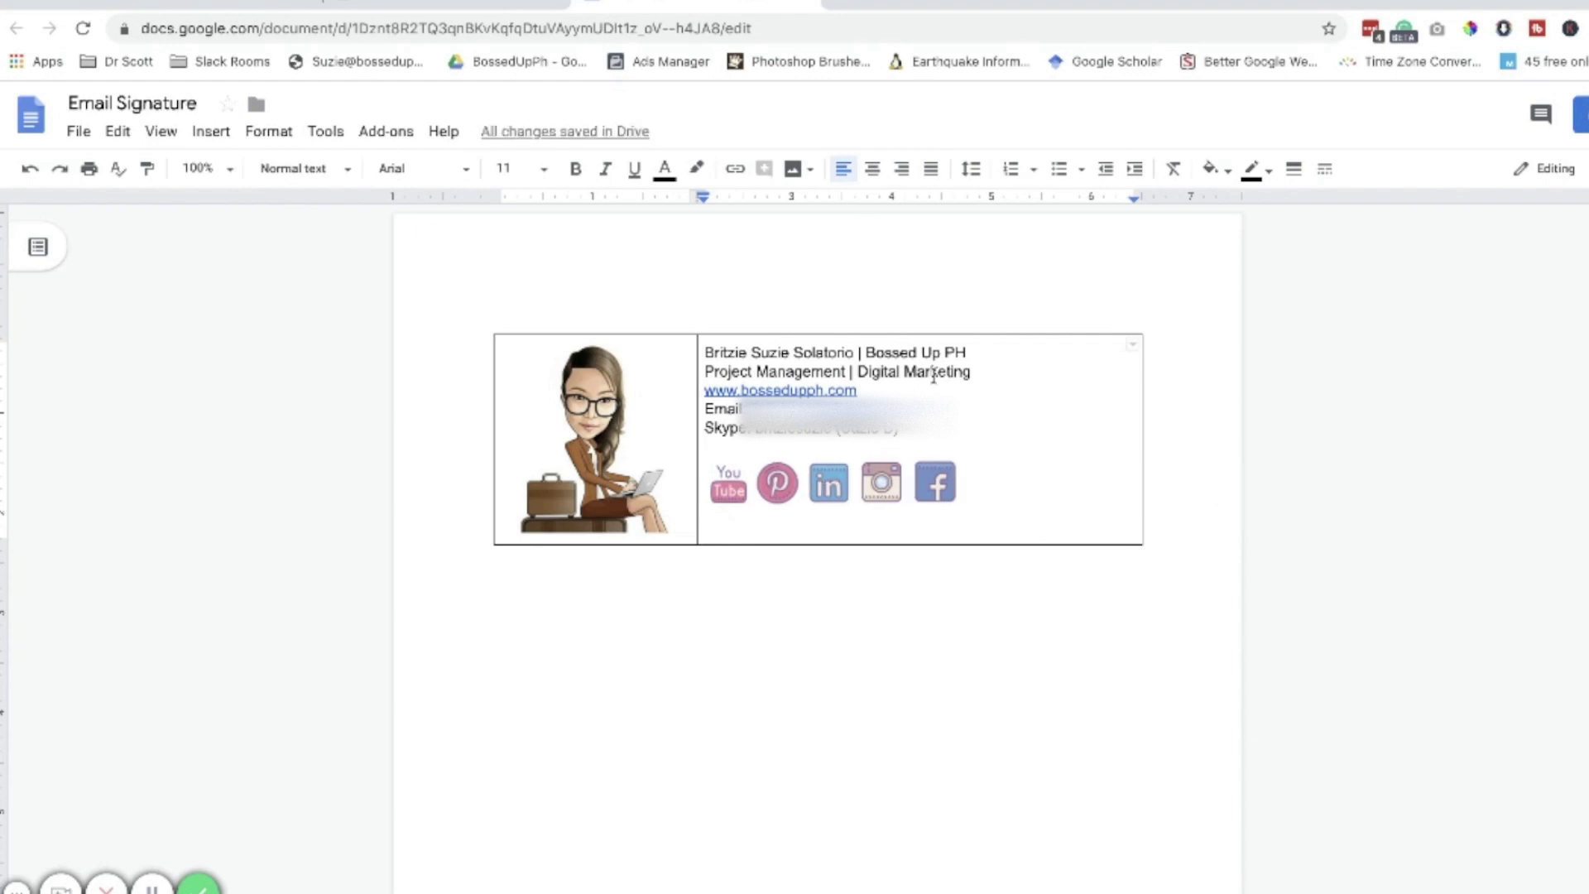
Set the name line to the Lobster font at 14 point
{"action": "left_click_drag", "start_coordinate": [968, 352], "coordinate": [703, 352]}
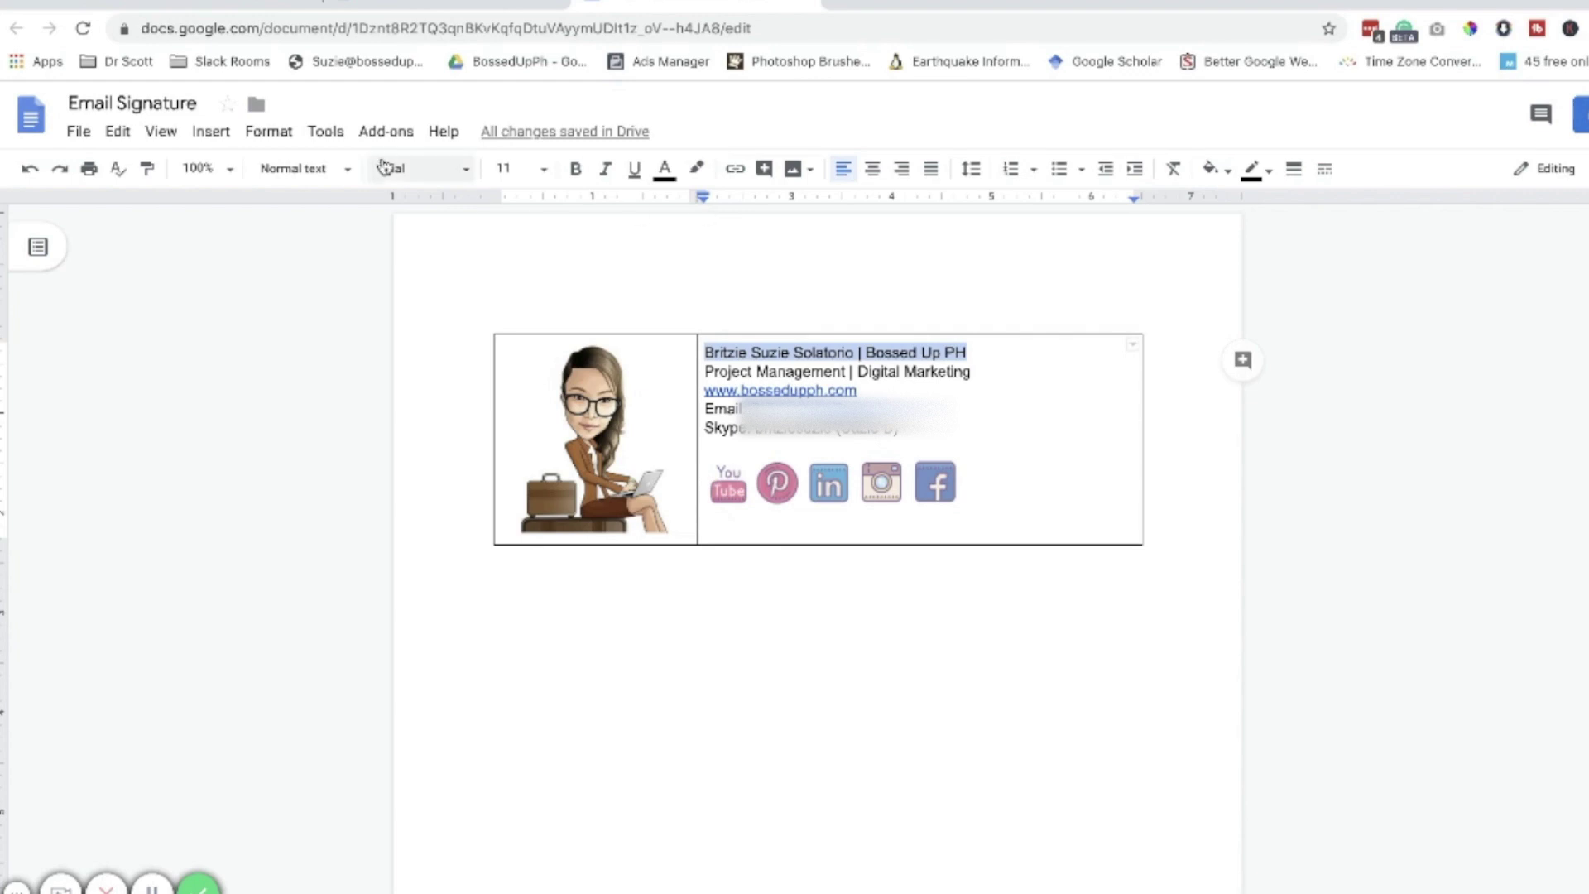
{"action": "left_click", "coordinate": [414, 169]}
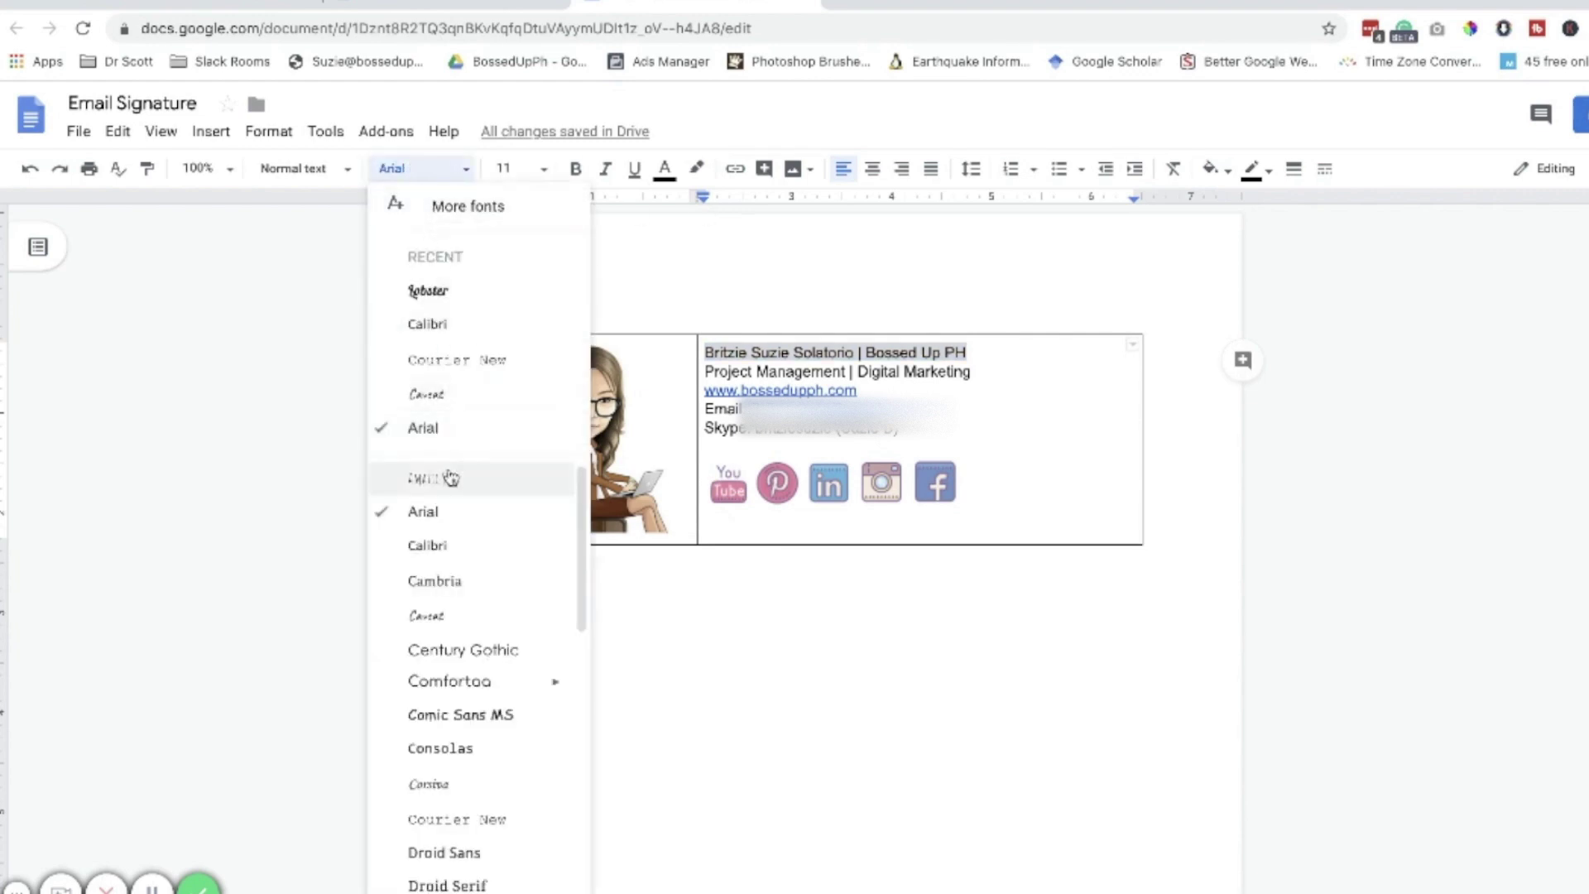
{"action": "left_click", "coordinate": [488, 290]}
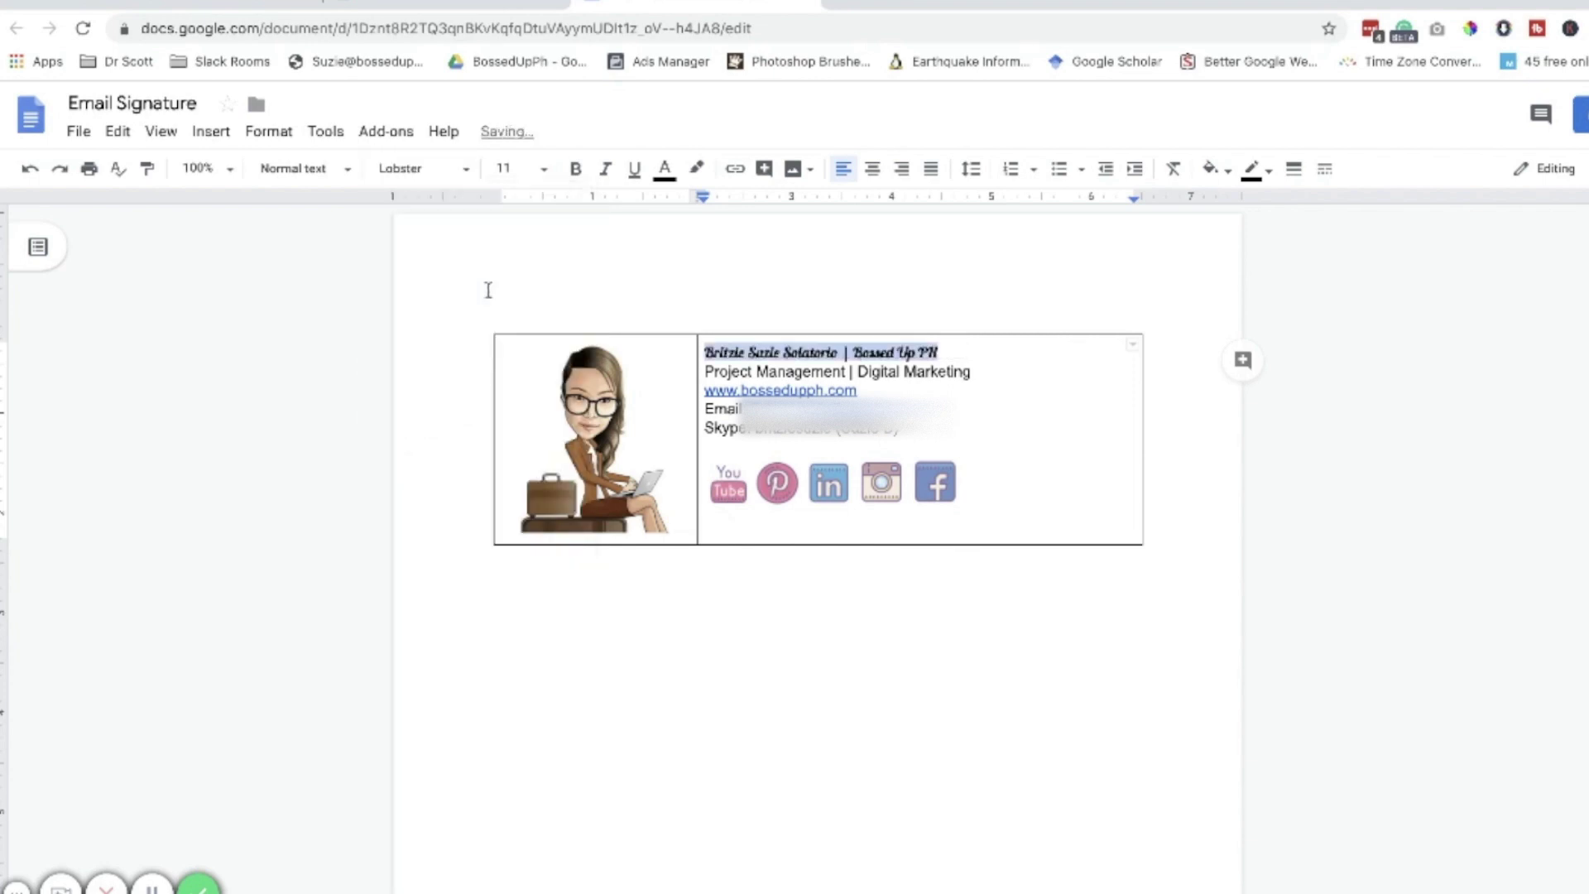
{"action": "left_click", "coordinate": [542, 168]}
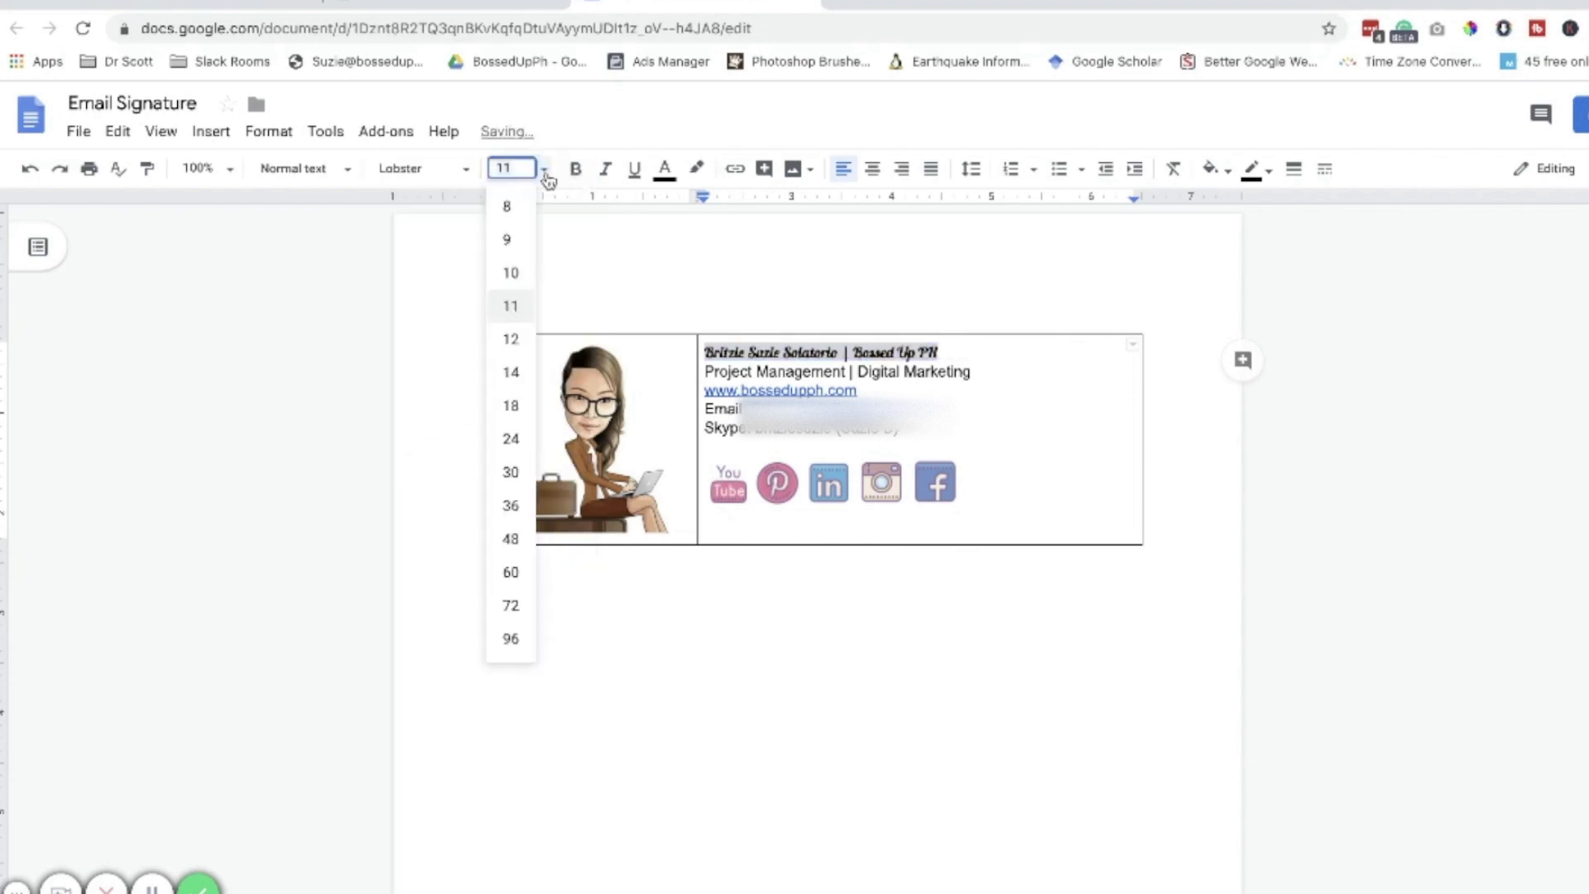
{"action": "left_click", "coordinate": [520, 370]}
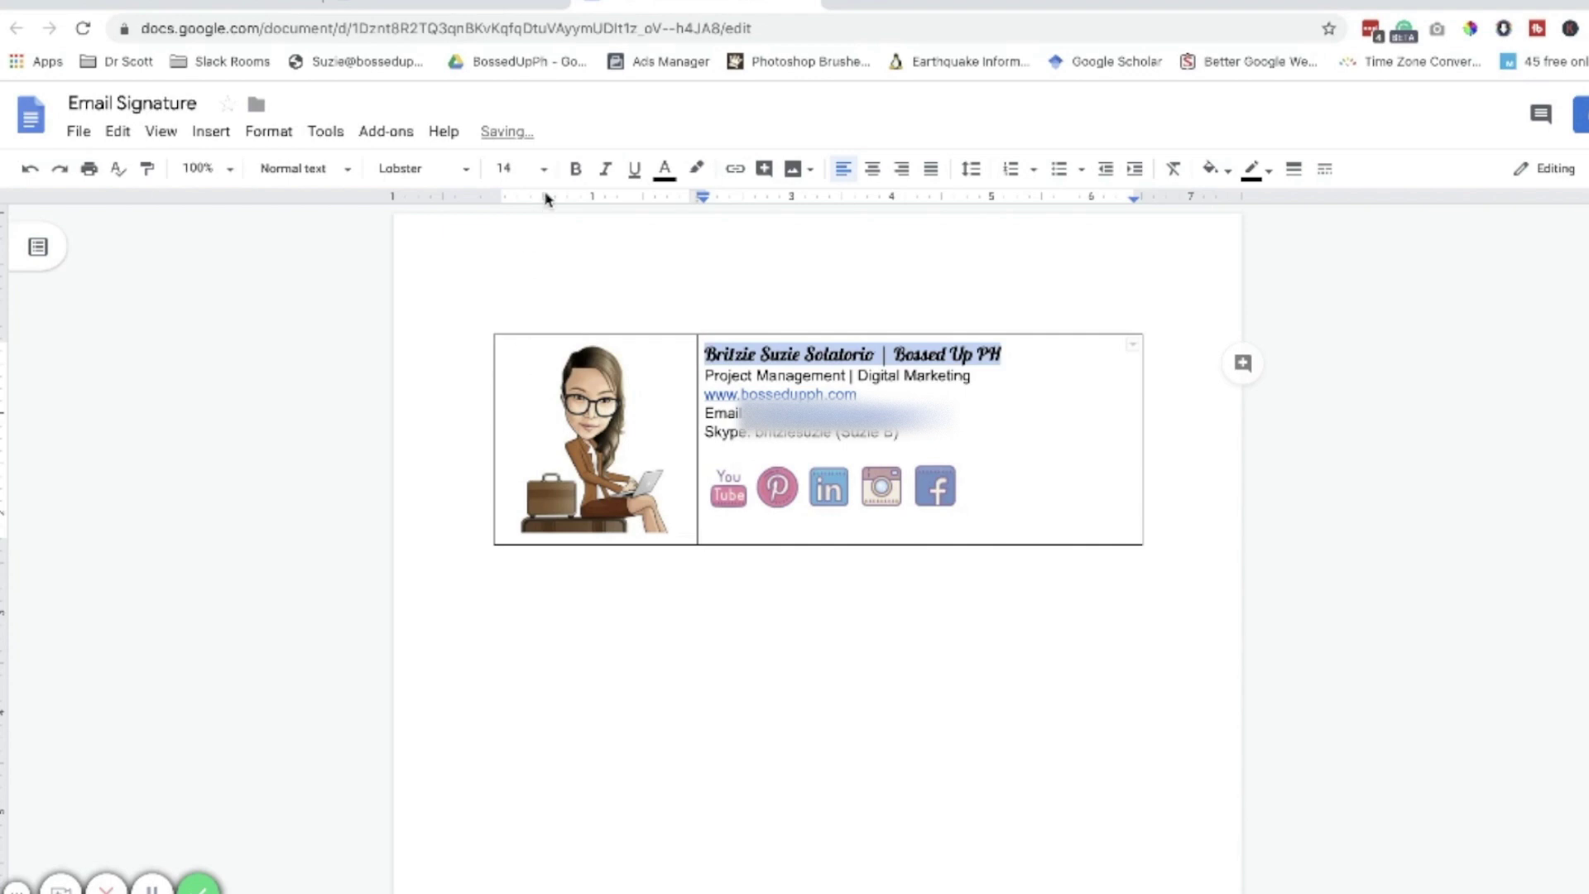
{"action": "left_click", "coordinate": [975, 377]}
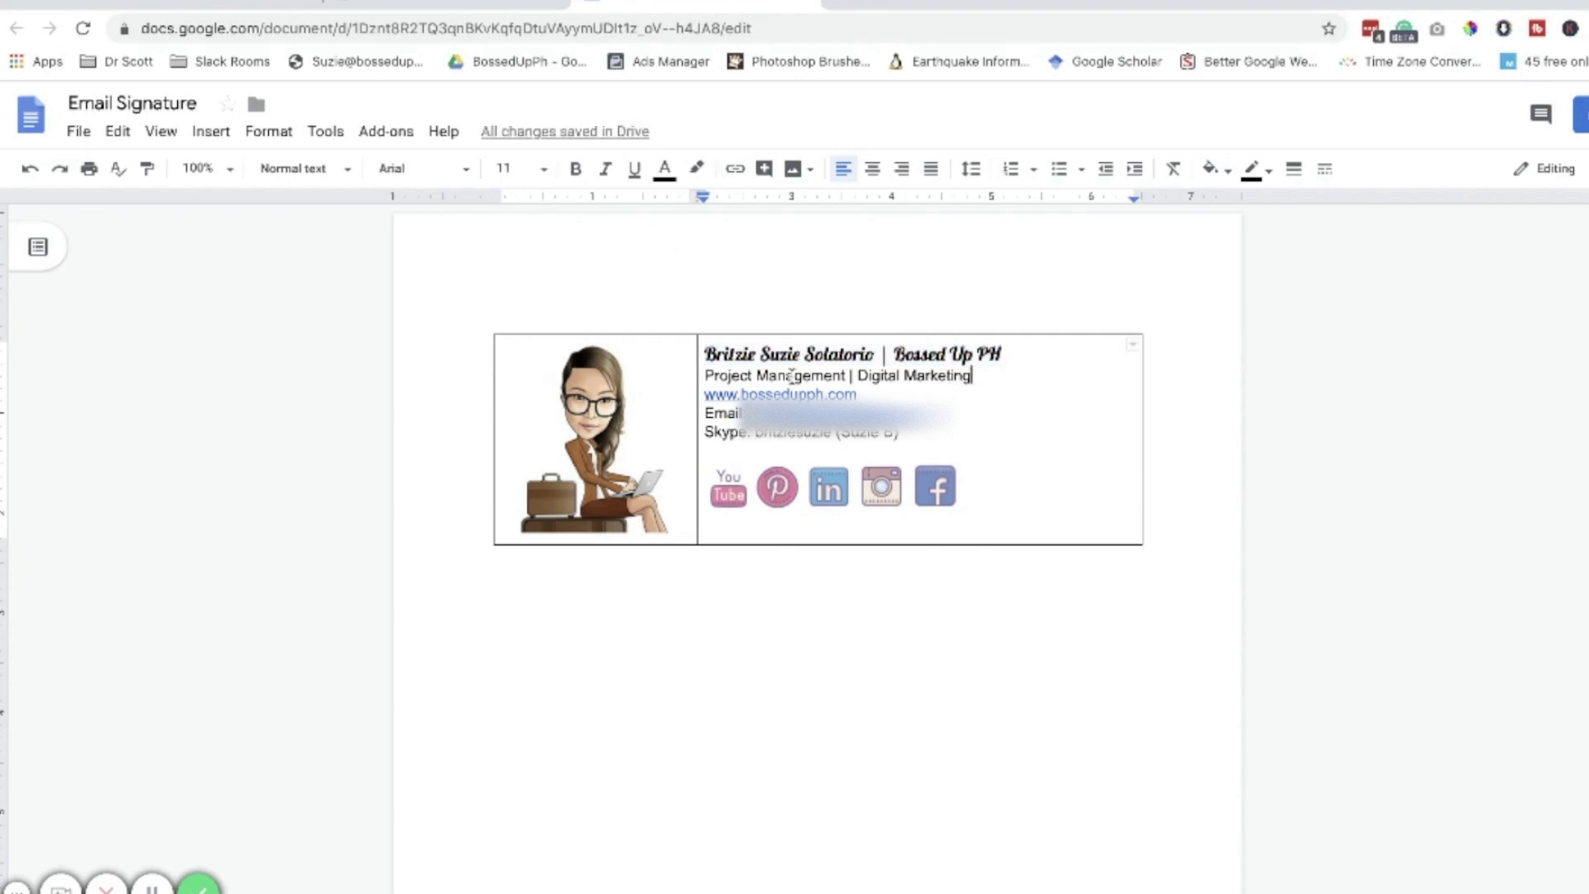
Make the Project Management | Digital Marketing line Courier New, non-bold and dark magenta
{"action": "key", "text": "ctrl+a"}
{"action": "key", "text": "Down"}
{"action": "left_click_drag", "start_coordinate": [975, 376], "coordinate": [702, 377]}
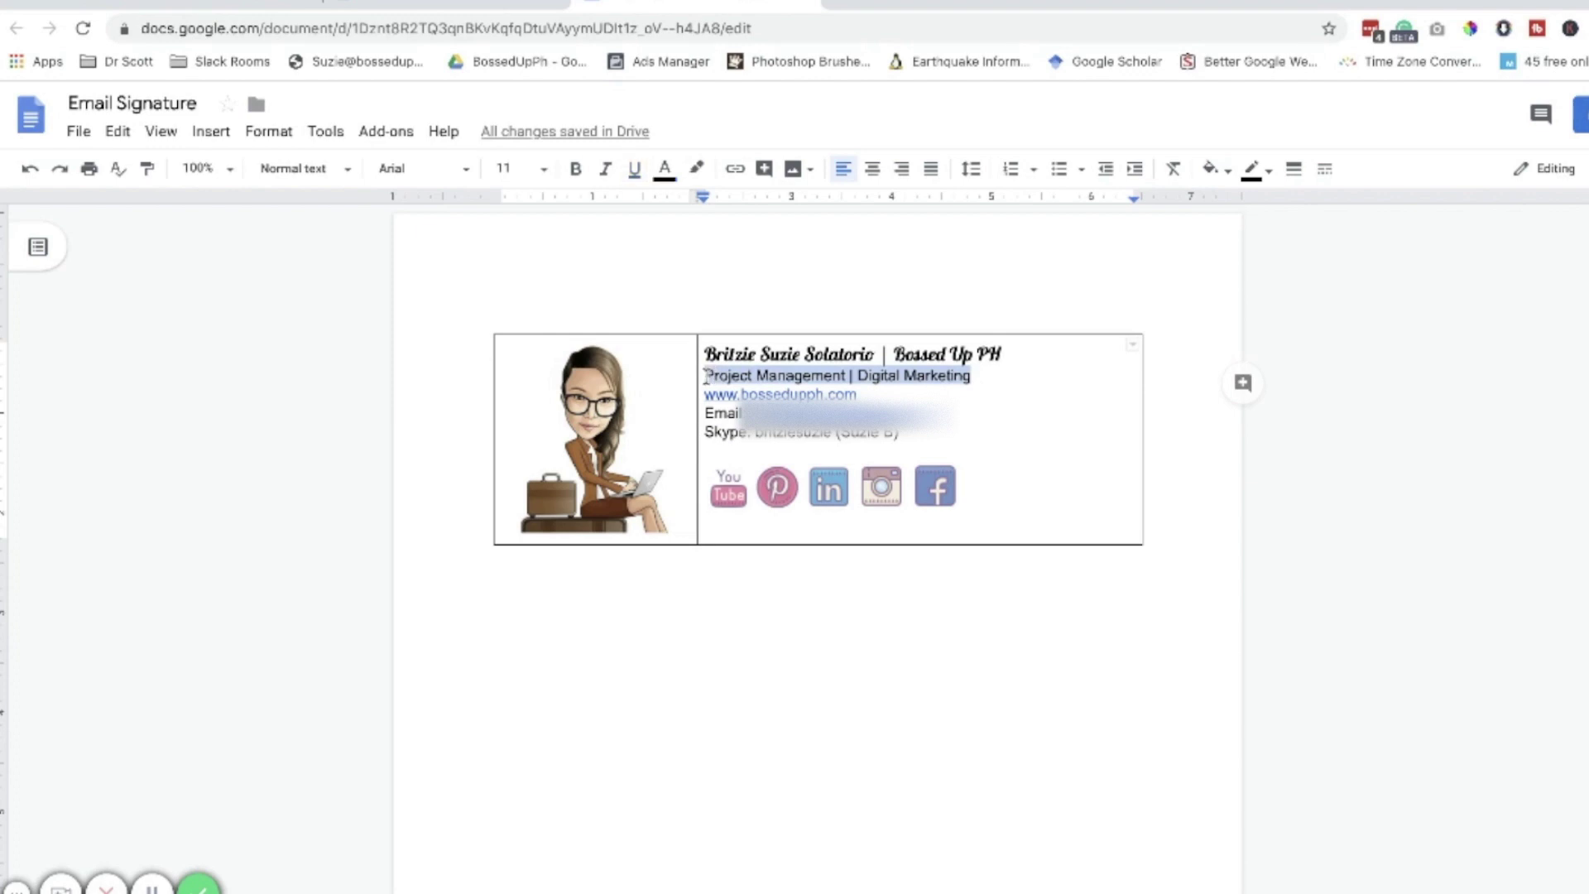
{"action": "left_click", "coordinate": [457, 169]}
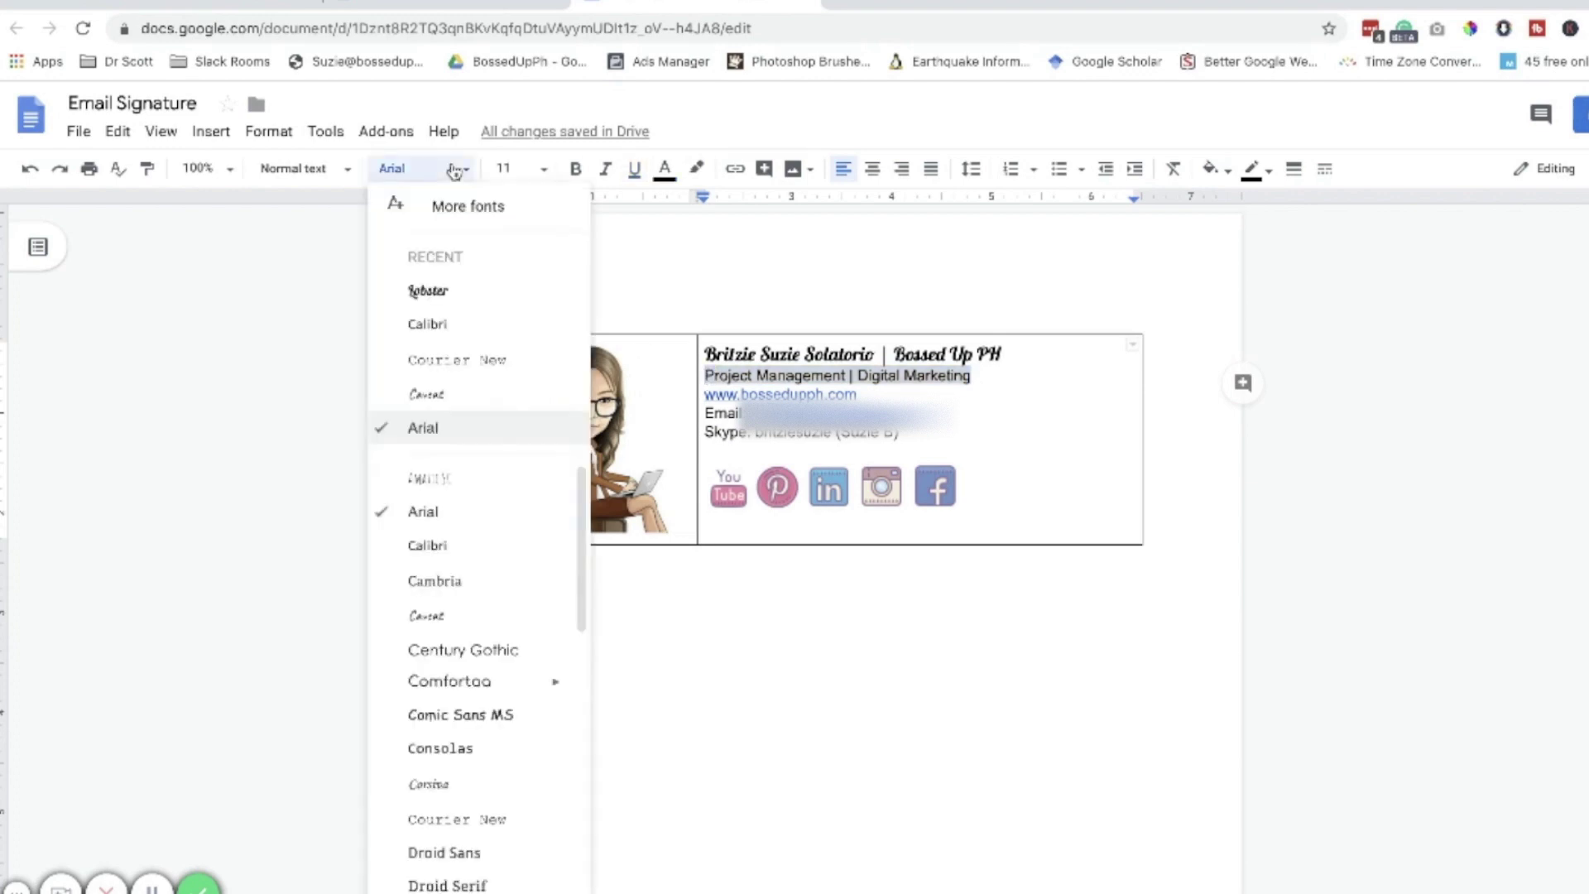
{"action": "left_click", "coordinate": [450, 364]}
{"action": "left_click", "coordinate": [579, 175]}
{"action": "left_click", "coordinate": [578, 175]}
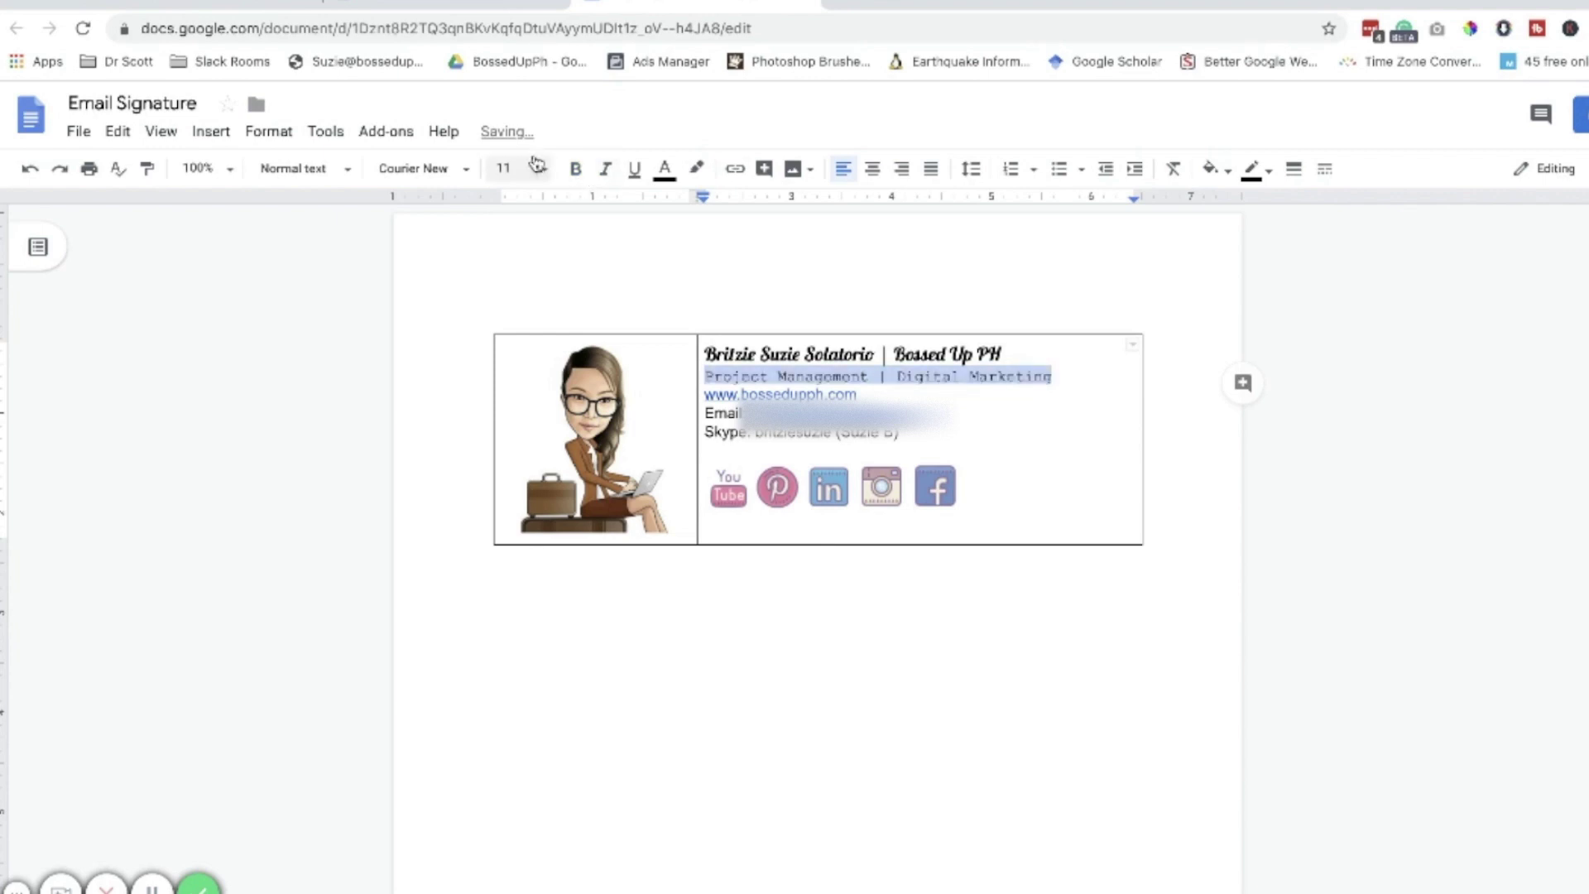
{"action": "left_click", "coordinate": [663, 172]}
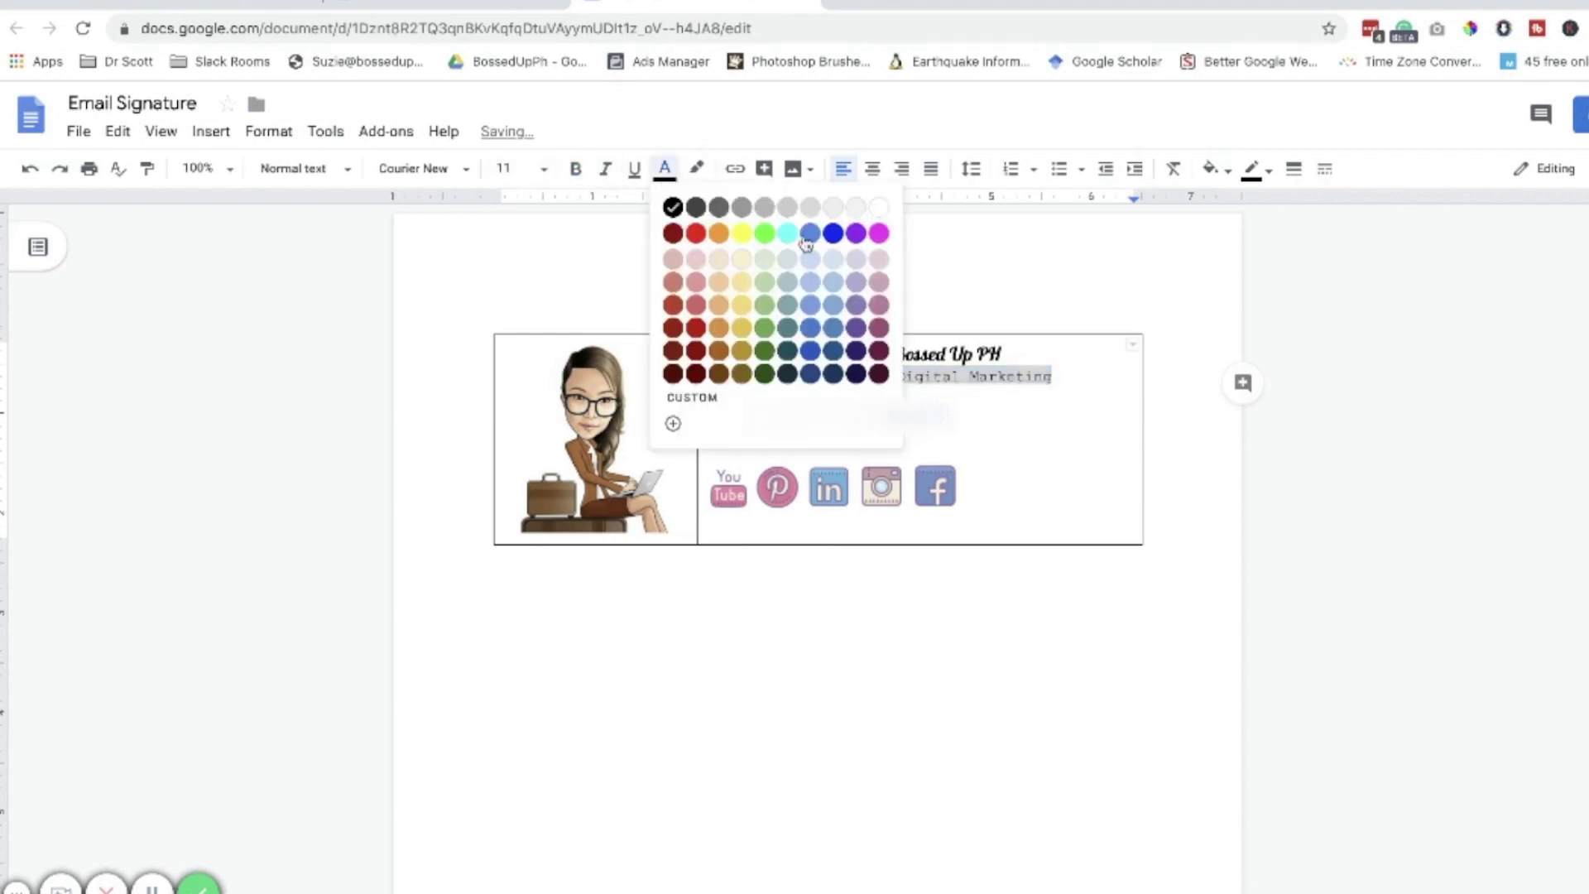
{"action": "left_click", "coordinate": [879, 352]}
Insert a blank line after the tagline, separating it from the website and contact details
{"action": "left_click", "coordinate": [1017, 404]}
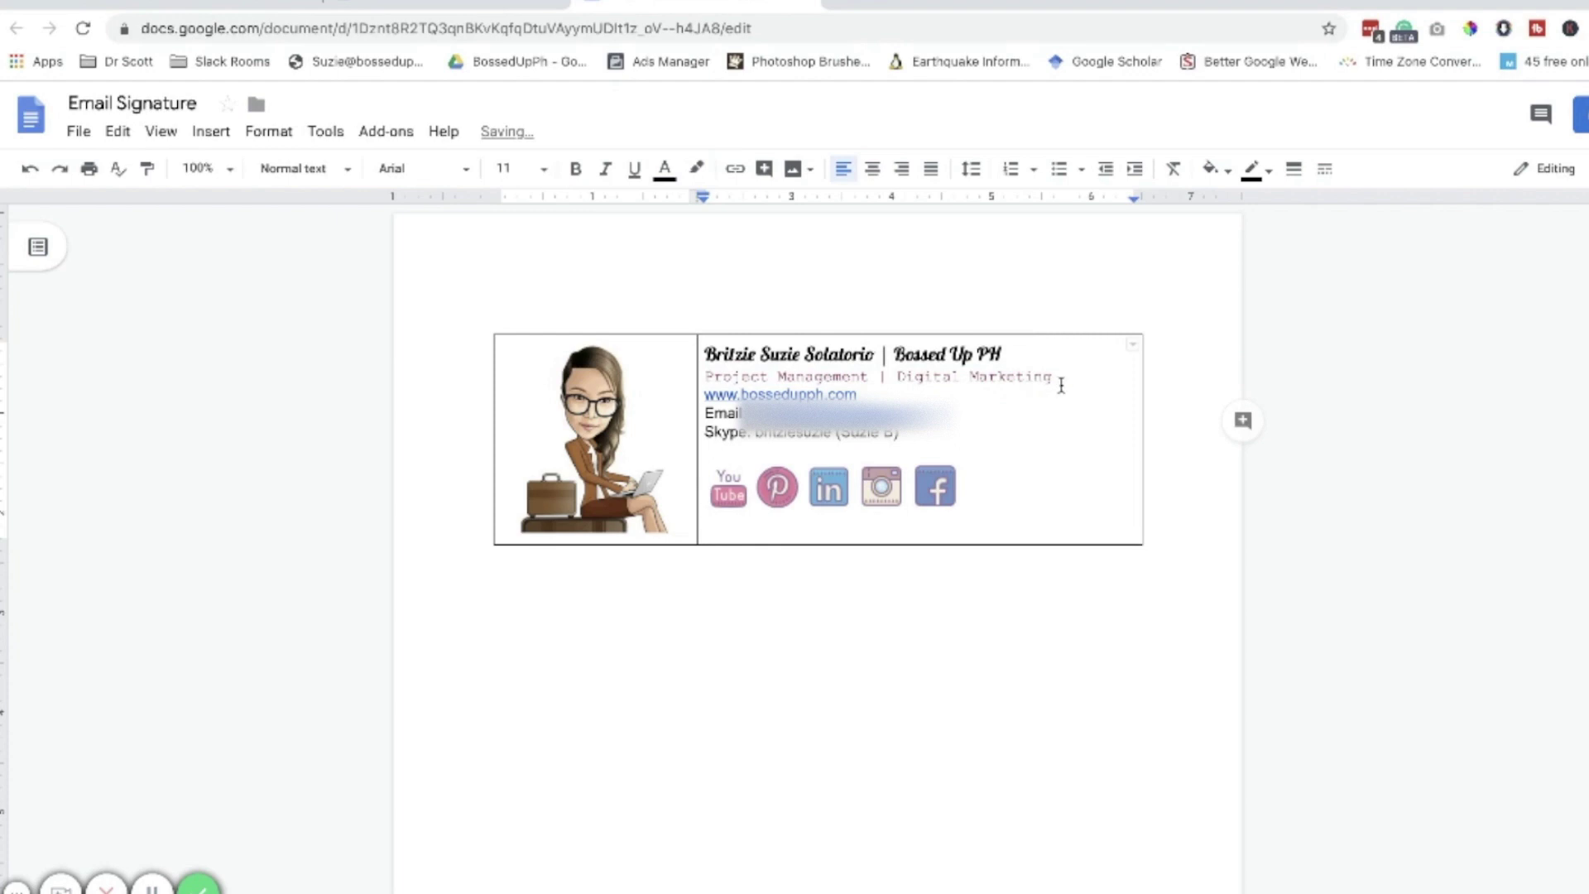
{"action": "left_click", "coordinate": [1067, 374]}
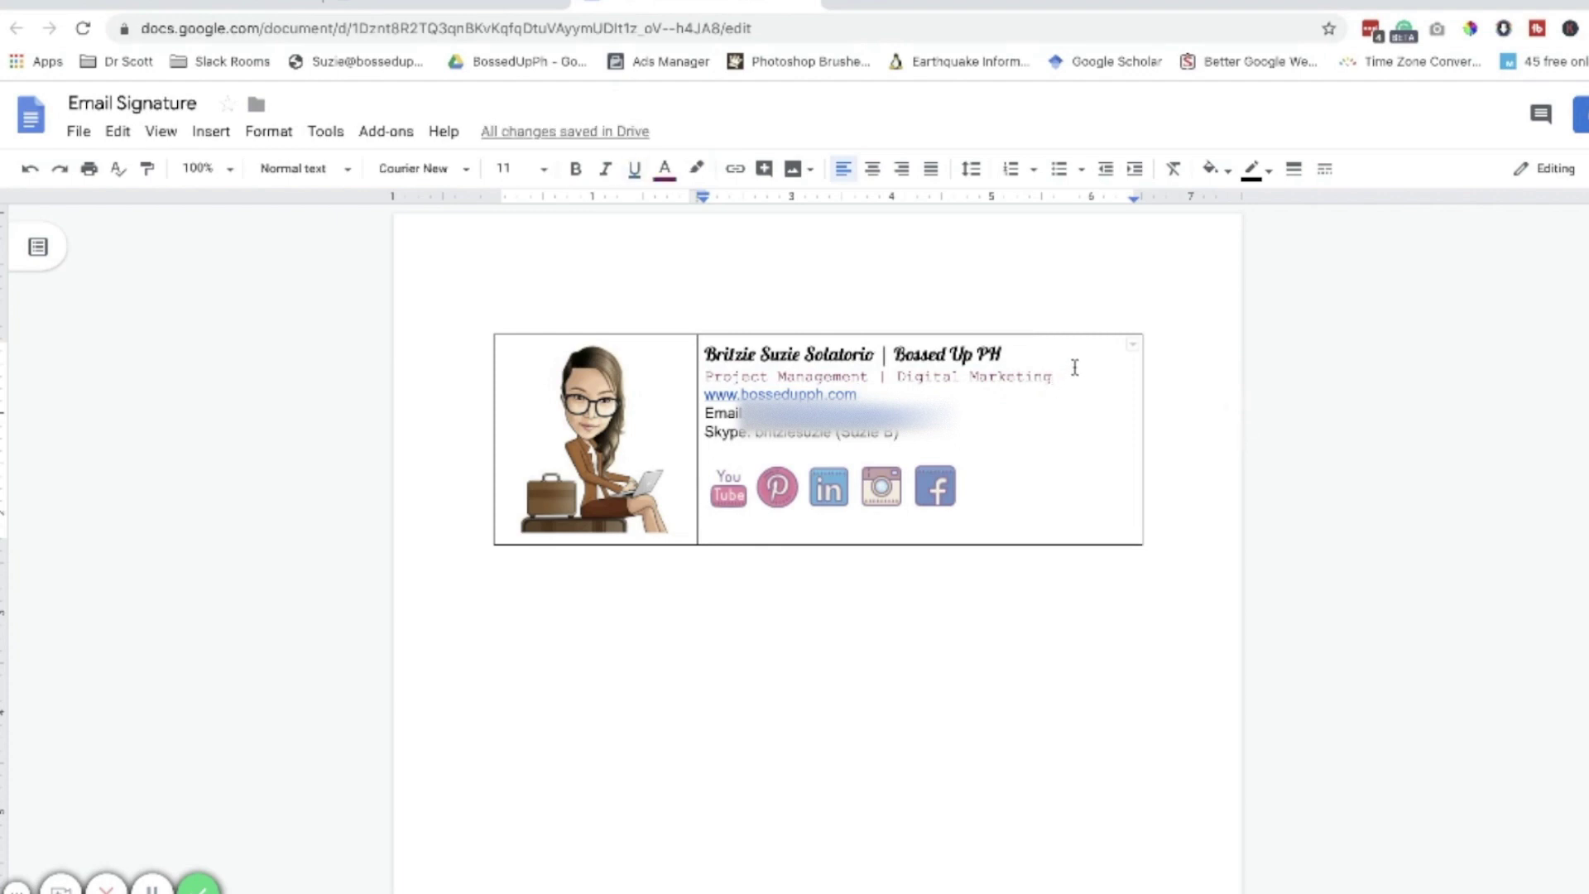
{"action": "key", "text": "Return"}
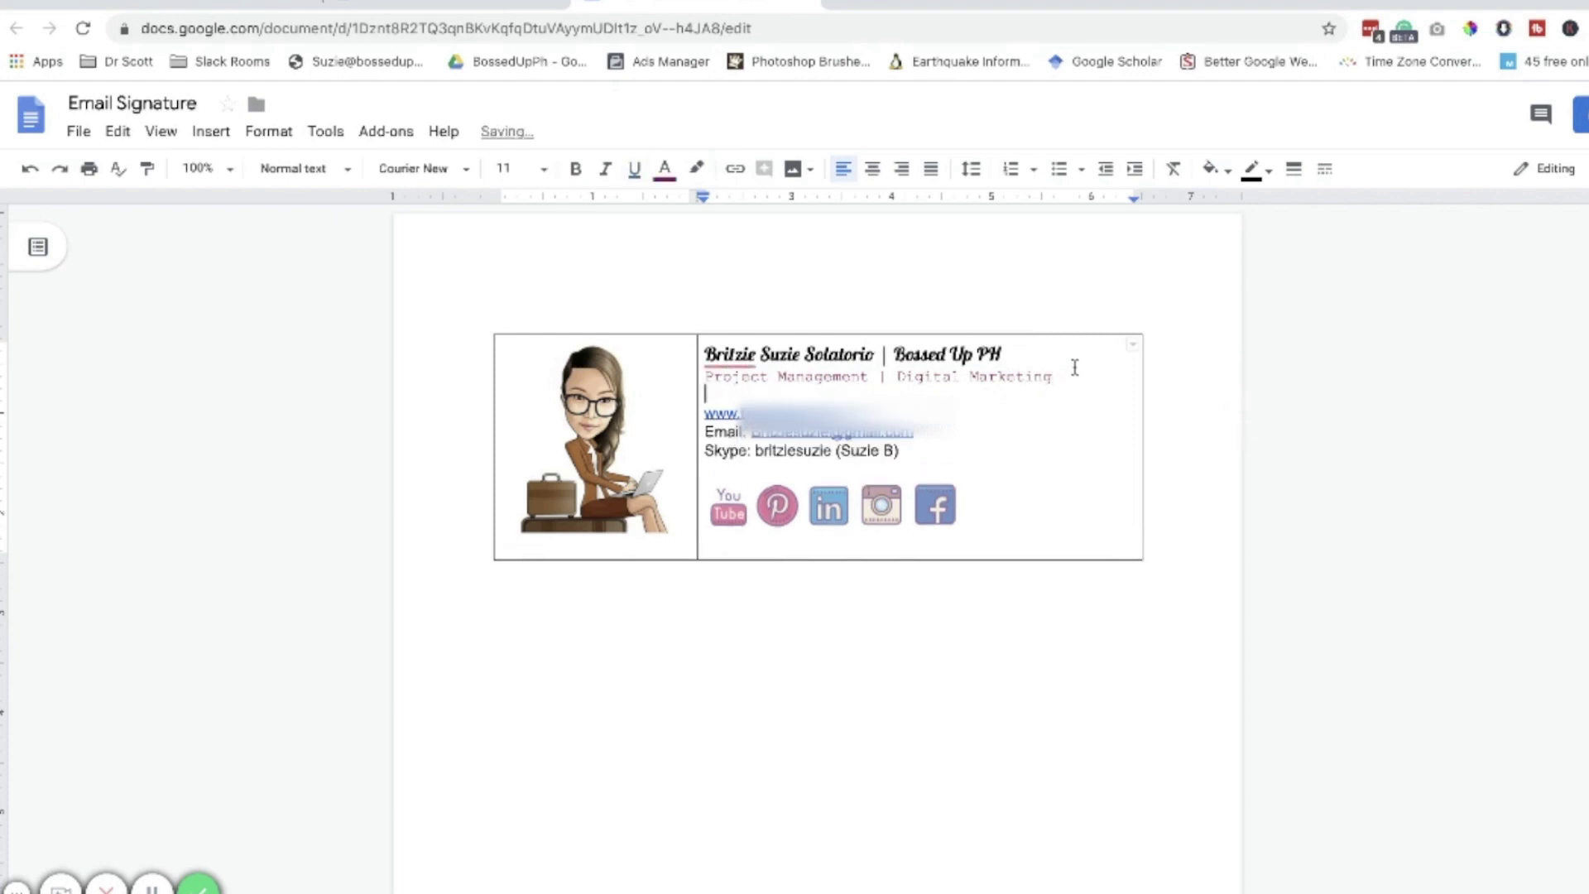
{"action": "left_click", "coordinate": [1046, 467]}
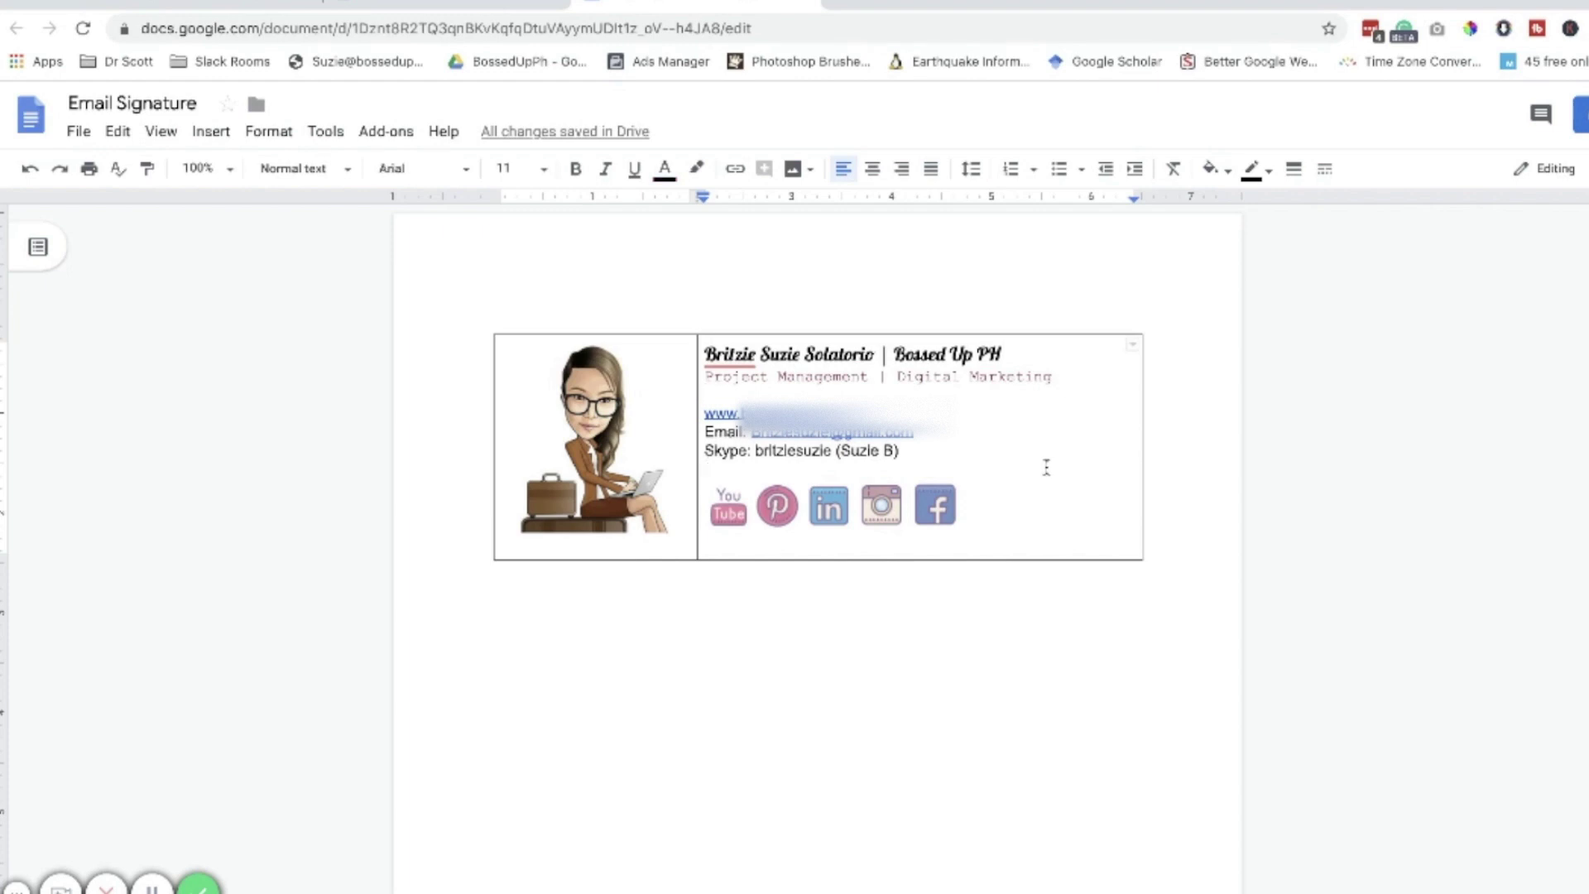
{"action": "left_click", "coordinate": [1178, 374]}
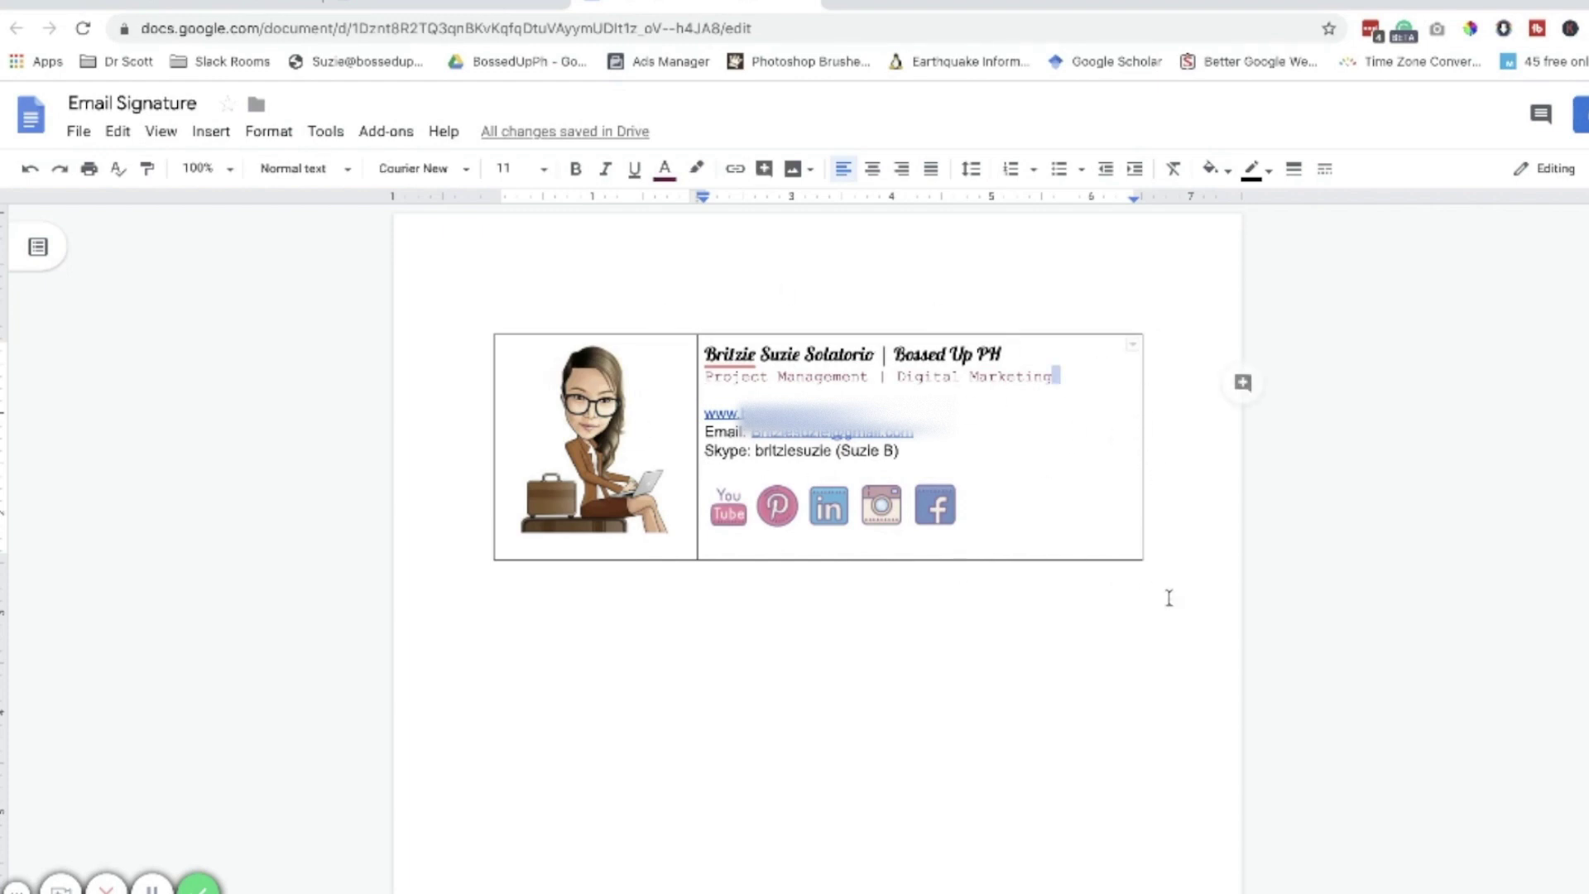
{"action": "mouse_move", "coordinate": [1171, 593]}
{"action": "left_mouse_down"}
{"action": "mouse_move", "coordinate": [922, 486]}
{"action": "mouse_move", "coordinate": [1086, 329]}
{"action": "mouse_move", "coordinate": [1098, 248]}
{"action": "mouse_move", "coordinate": [1175, 220]}
{"action": "left_mouse_up"}
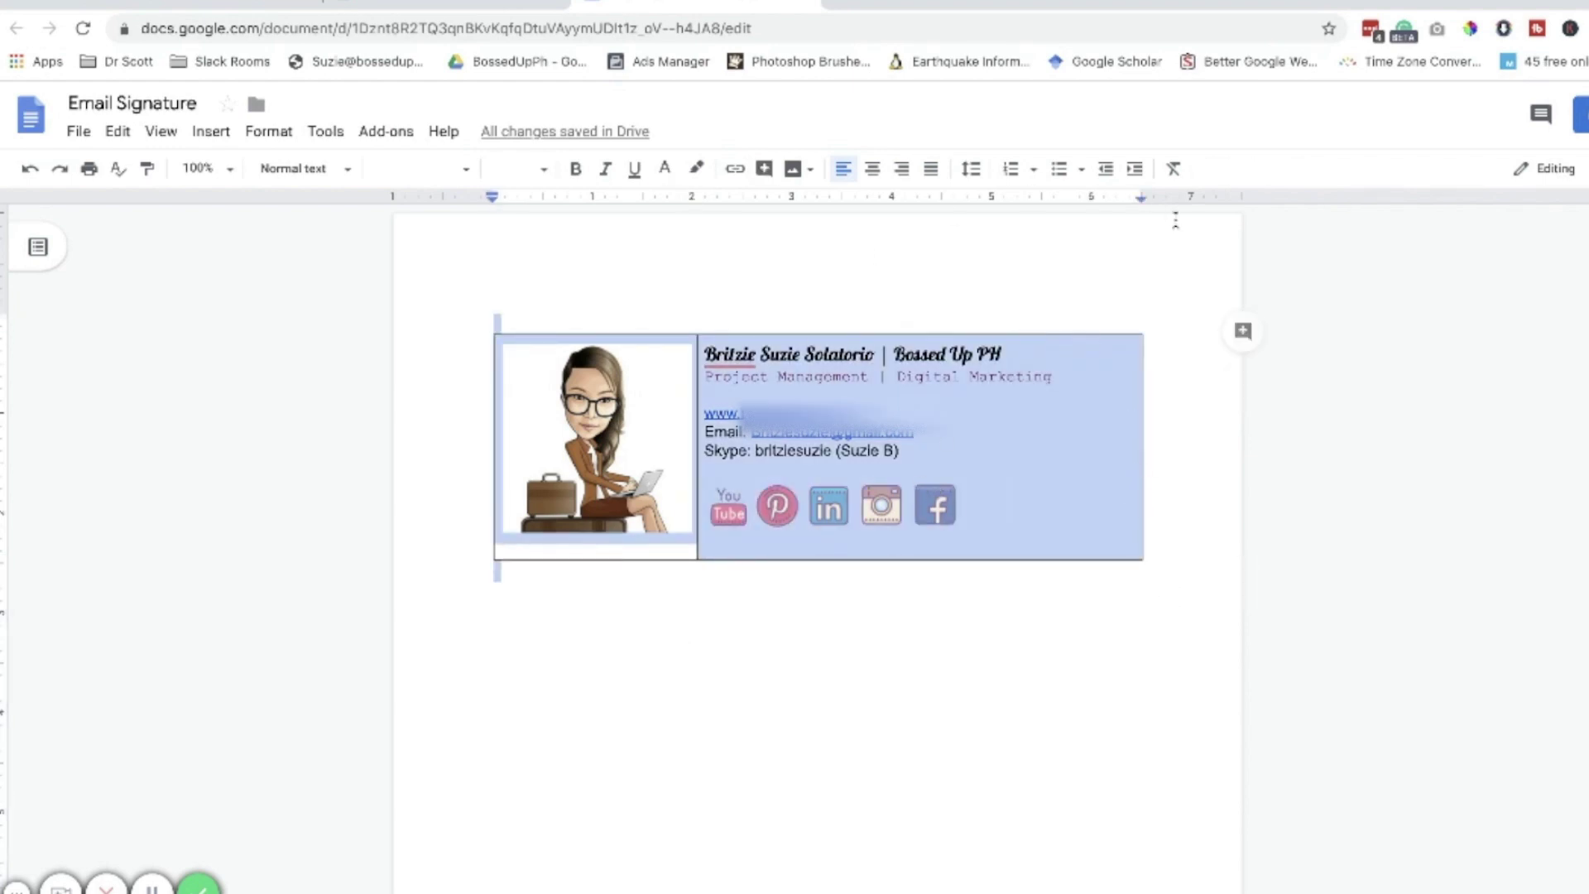
Set the signature table's border width to 0pt so it is borderless
{"action": "left_click", "coordinate": [1102, 377]}
{"action": "left_click_drag", "start_coordinate": [1143, 573], "coordinate": [1092, 518]}
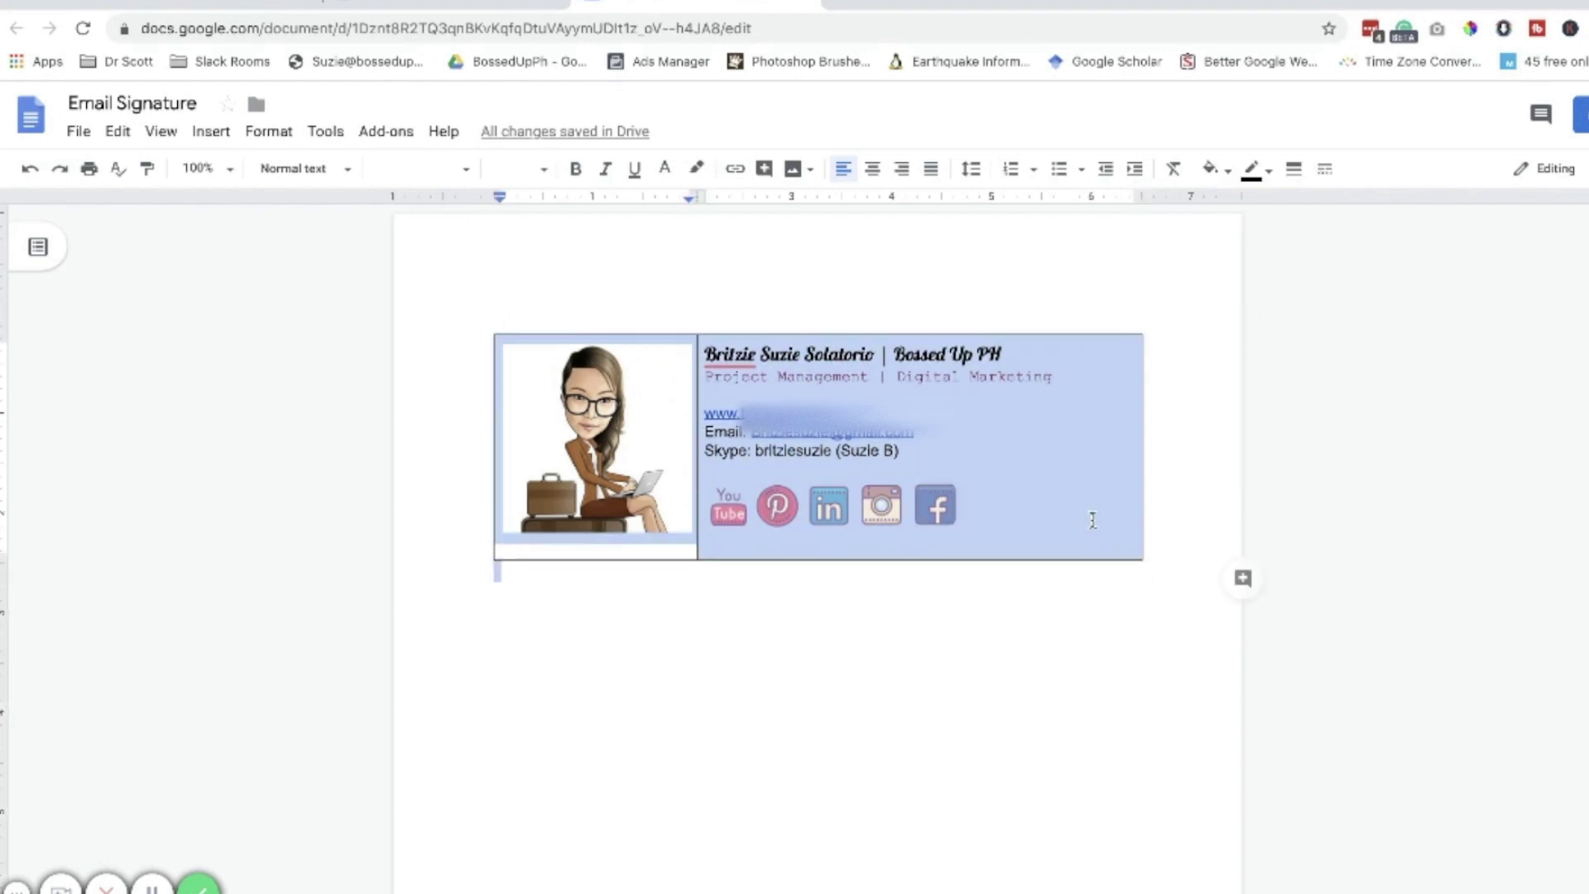
{"action": "left_click", "coordinate": [1295, 171]}
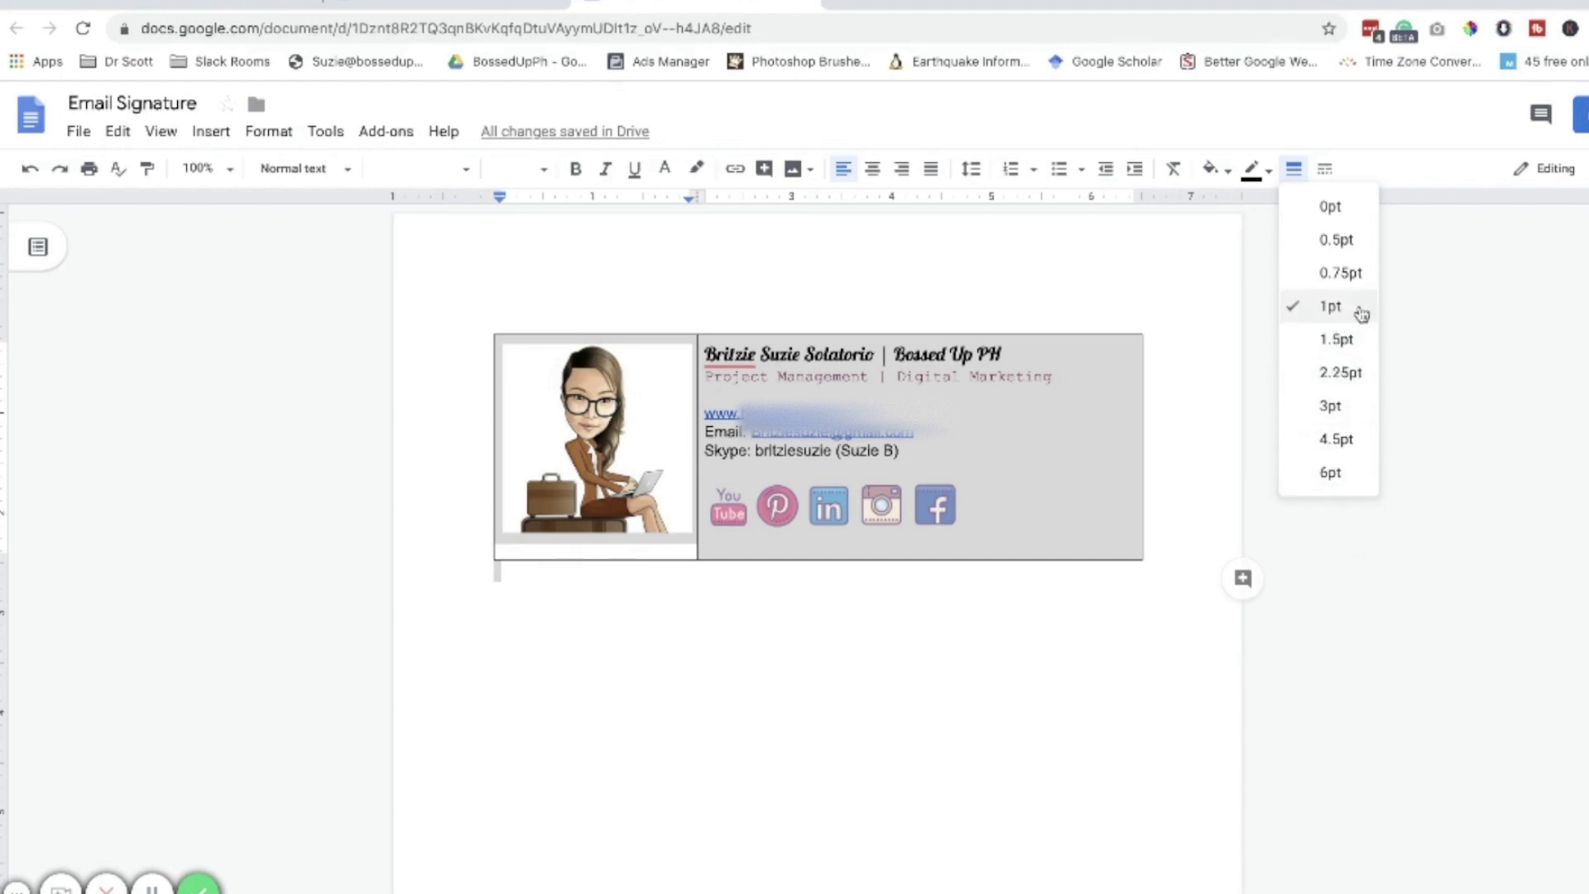
{"action": "left_click", "coordinate": [1333, 208]}
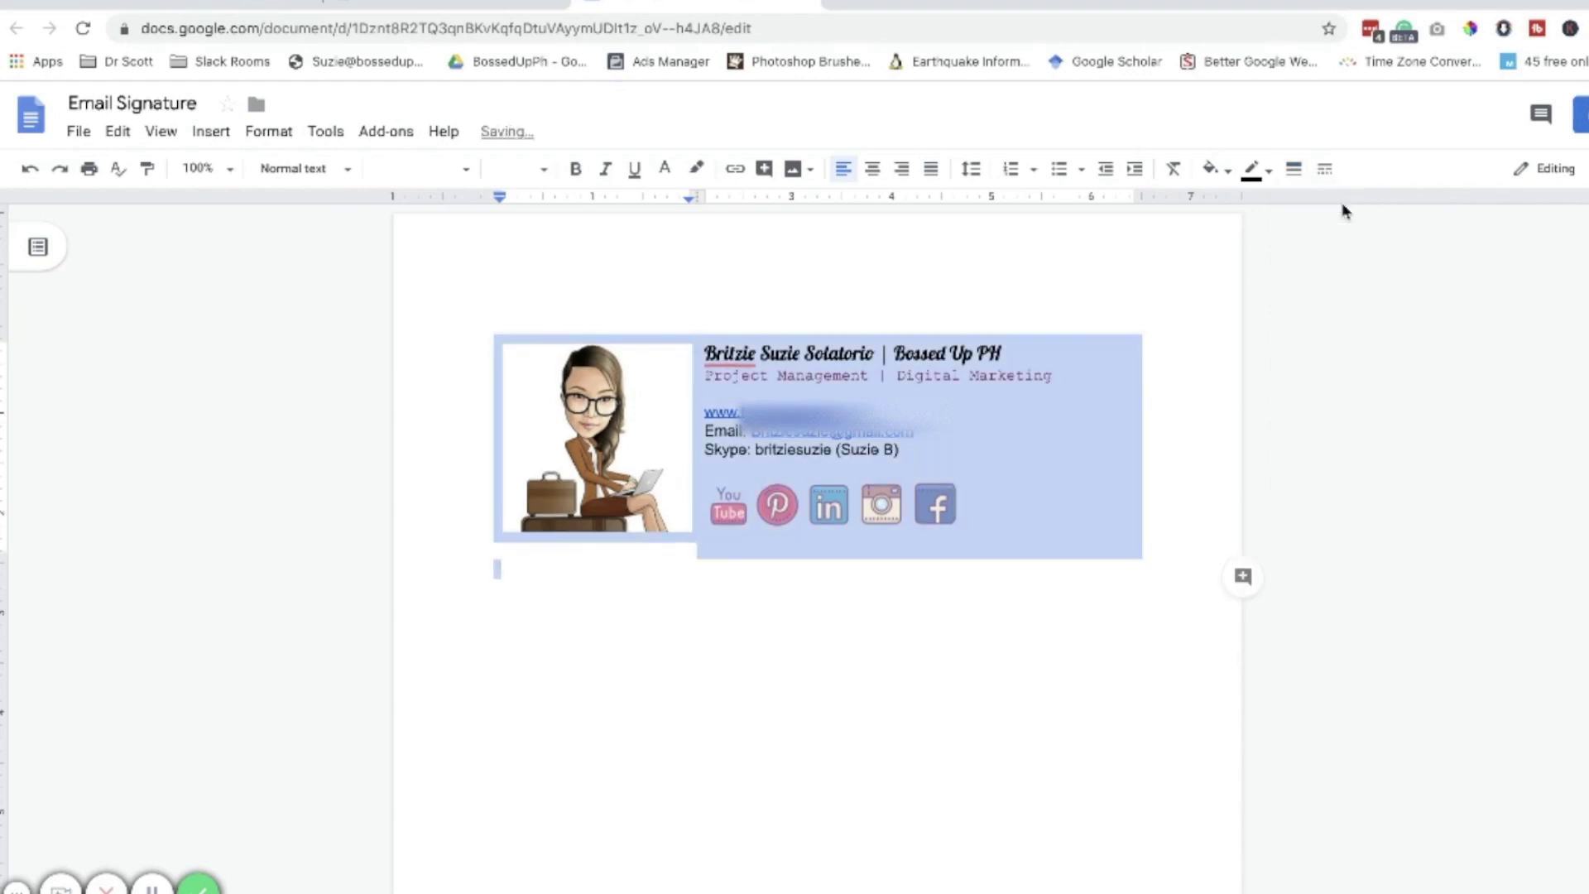
{"action": "left_click", "coordinate": [990, 623]}
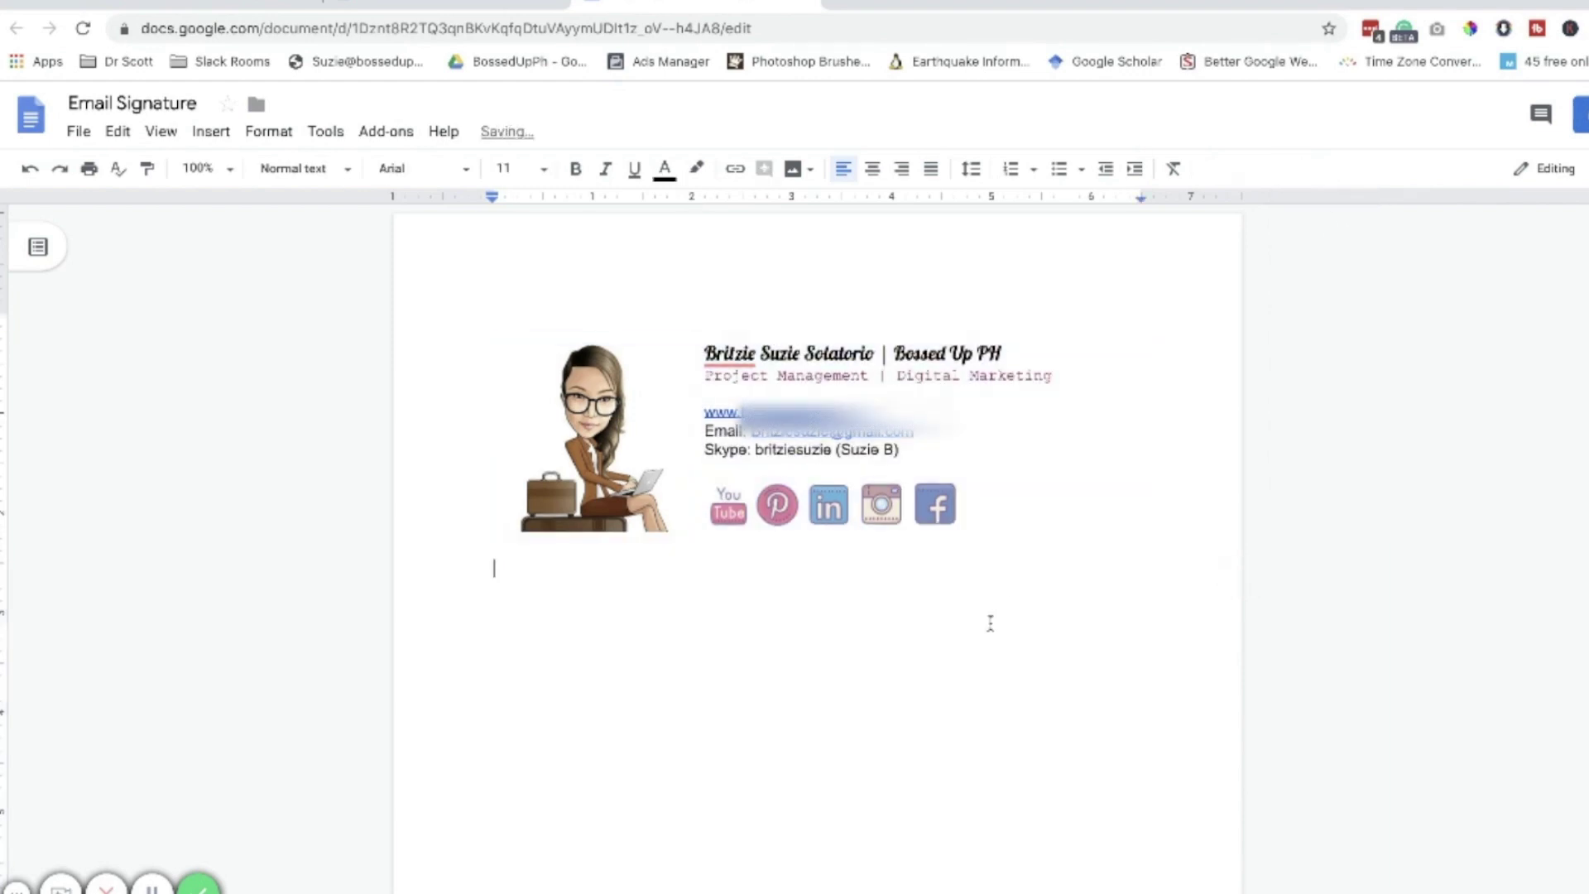
Select the whole signature table, then select the old signature in Gmail's Signature box
{"action": "left_click", "coordinate": [1060, 468]}
{"action": "key", "text": "ctrl+a"}
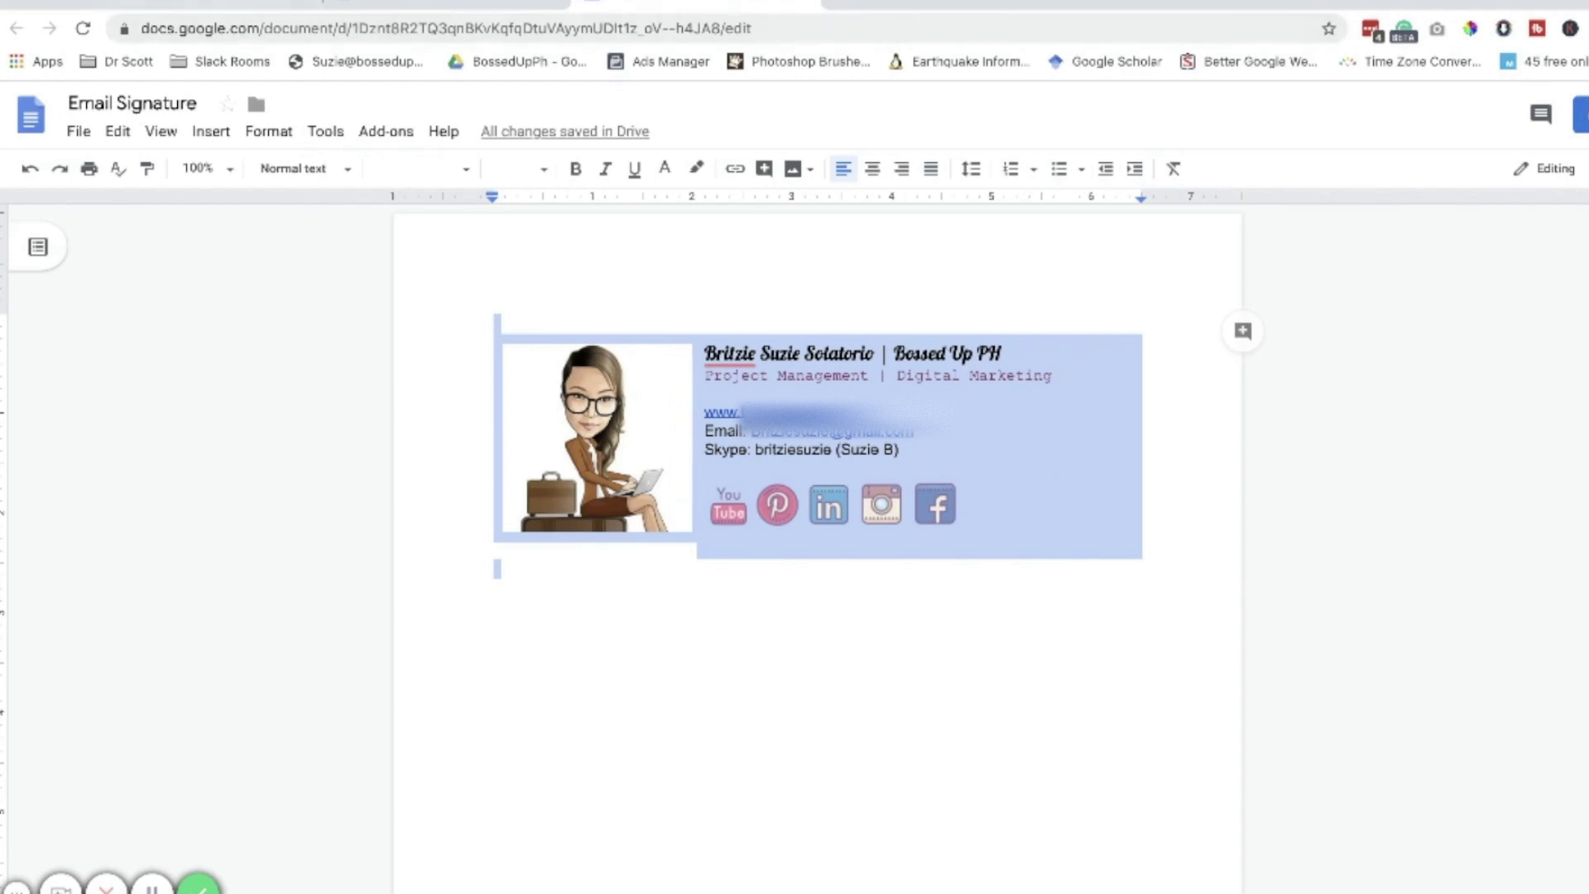
{"action": "left_click", "coordinate": [227, 3]}
{"action": "left_click", "coordinate": [818, 700]}
{"action": "key", "text": "ctrl+a"}
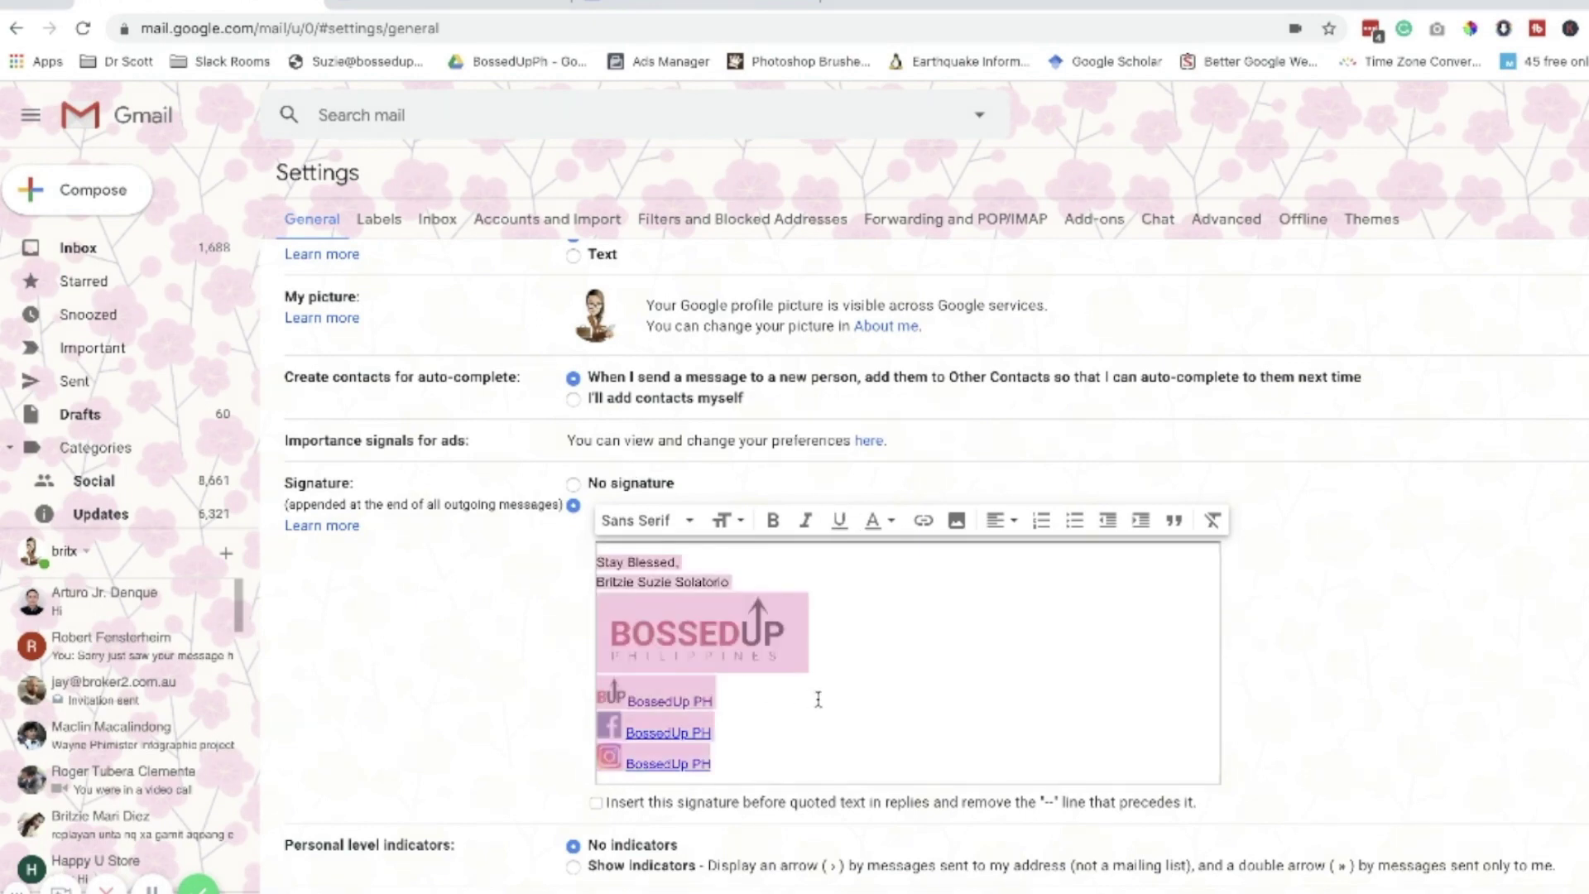
Paste the table over the old Gmail signature and begin linking the selected YouTube icon
{"action": "key", "text": "ctrl+v"}
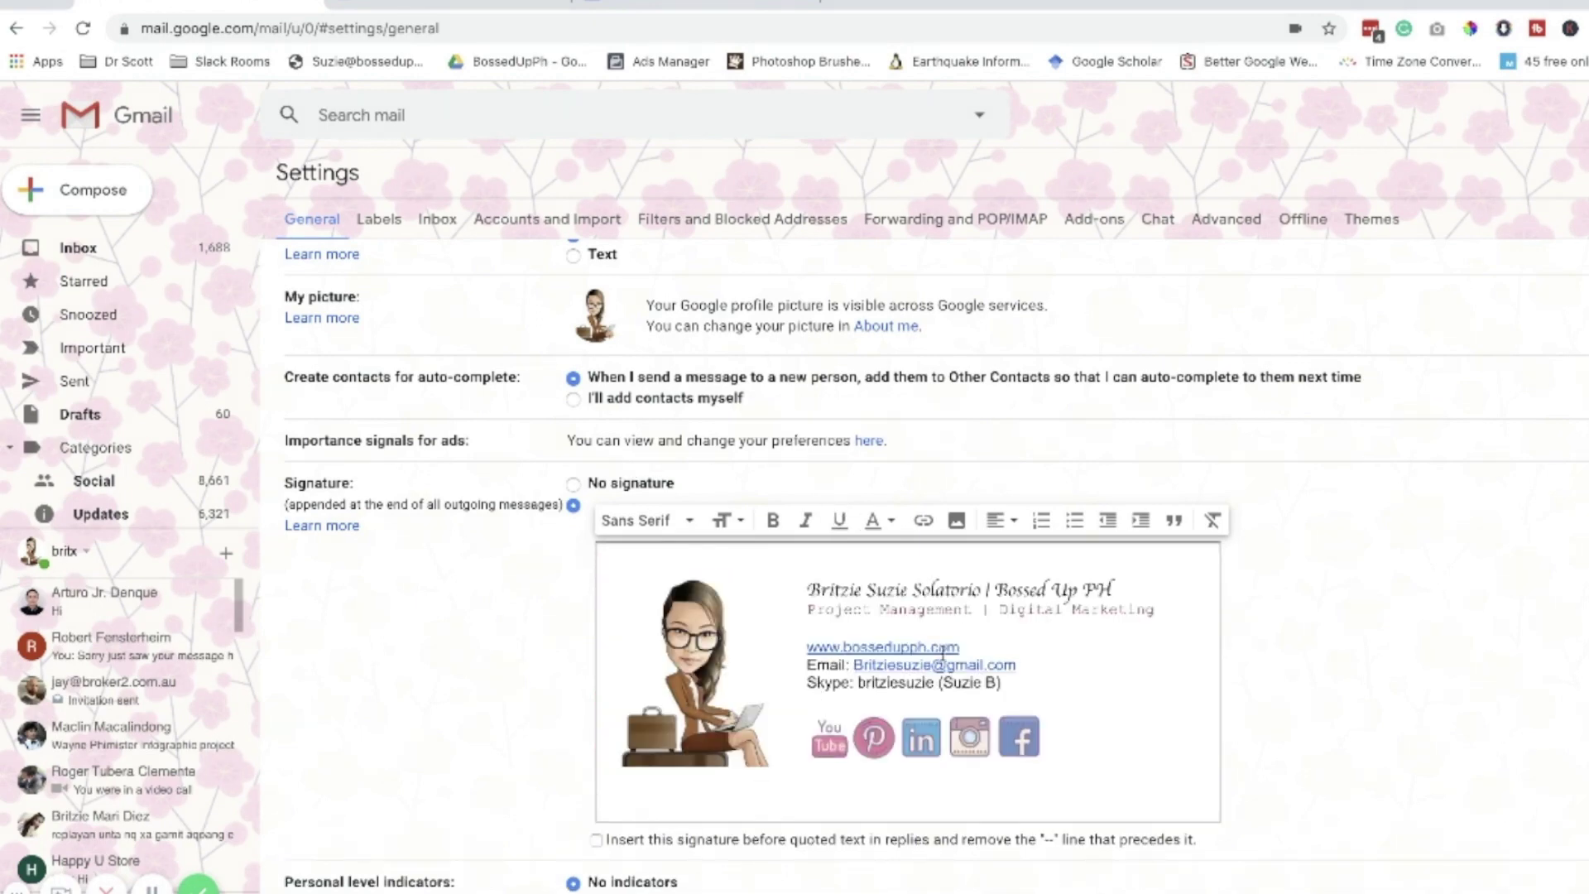
{"action": "left_click", "coordinate": [710, 710]}
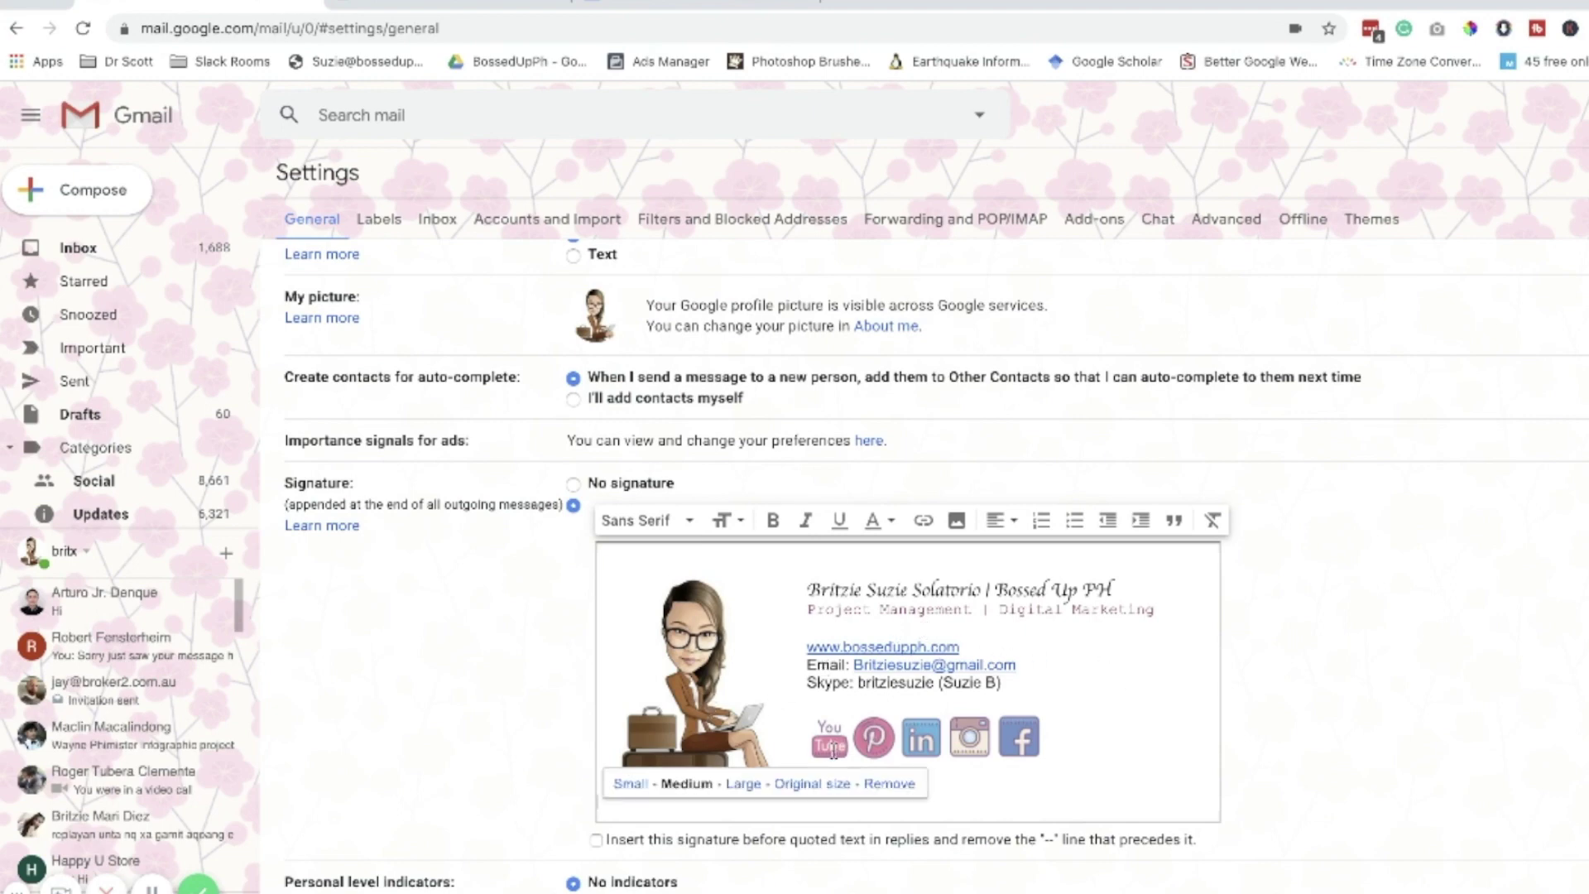
{"action": "scroll", "coordinate": [982, 608], "scroll_direction": "down", "scroll_amount": 2}
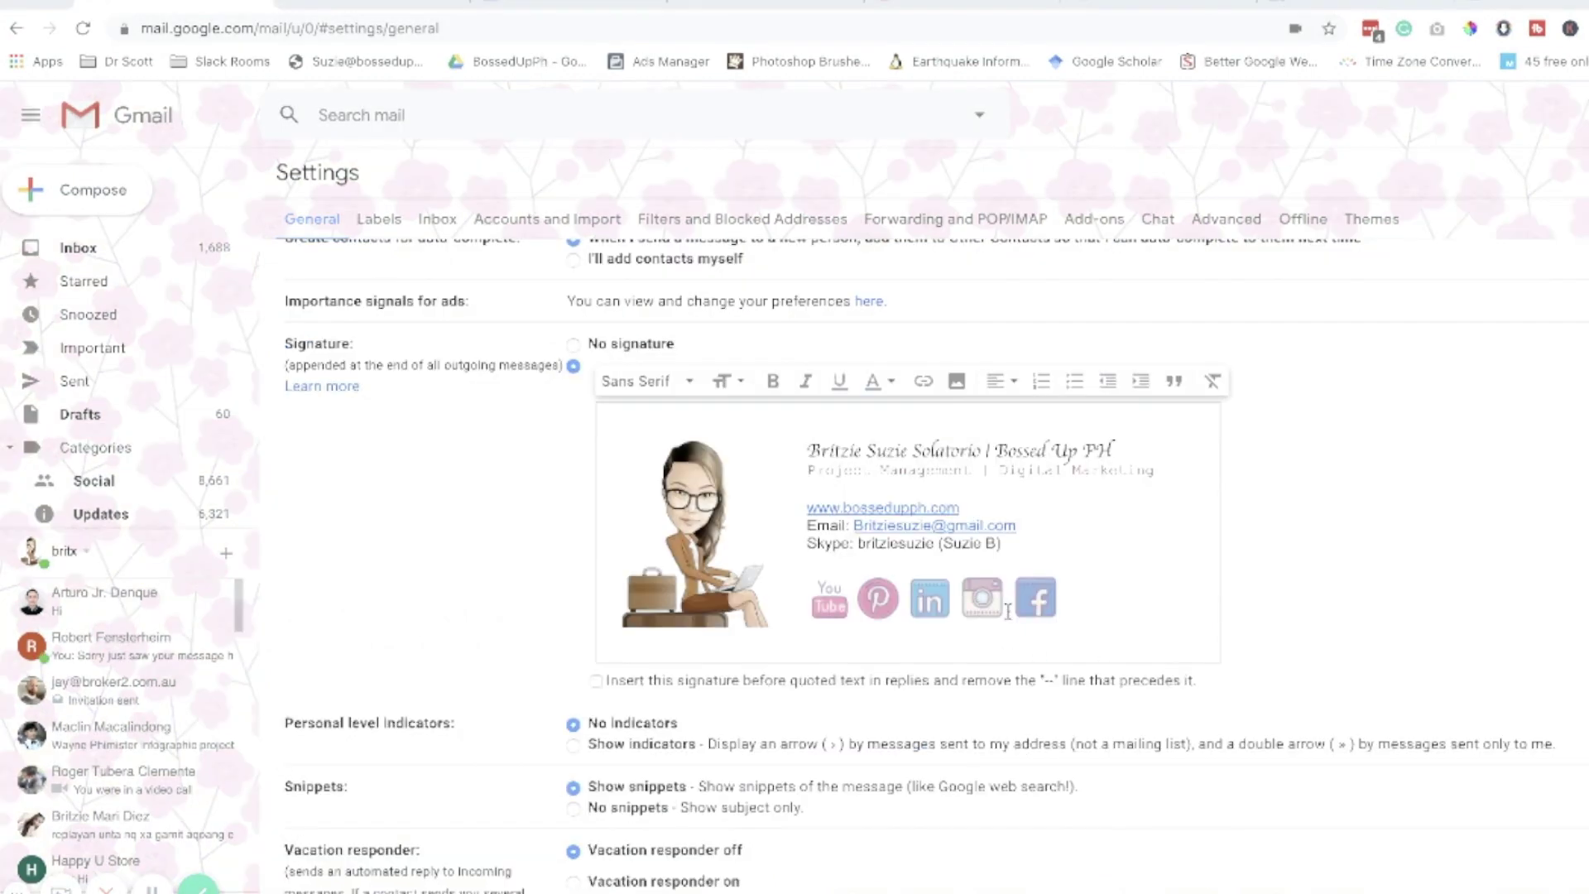
{"action": "left_click", "coordinate": [1077, 606]}
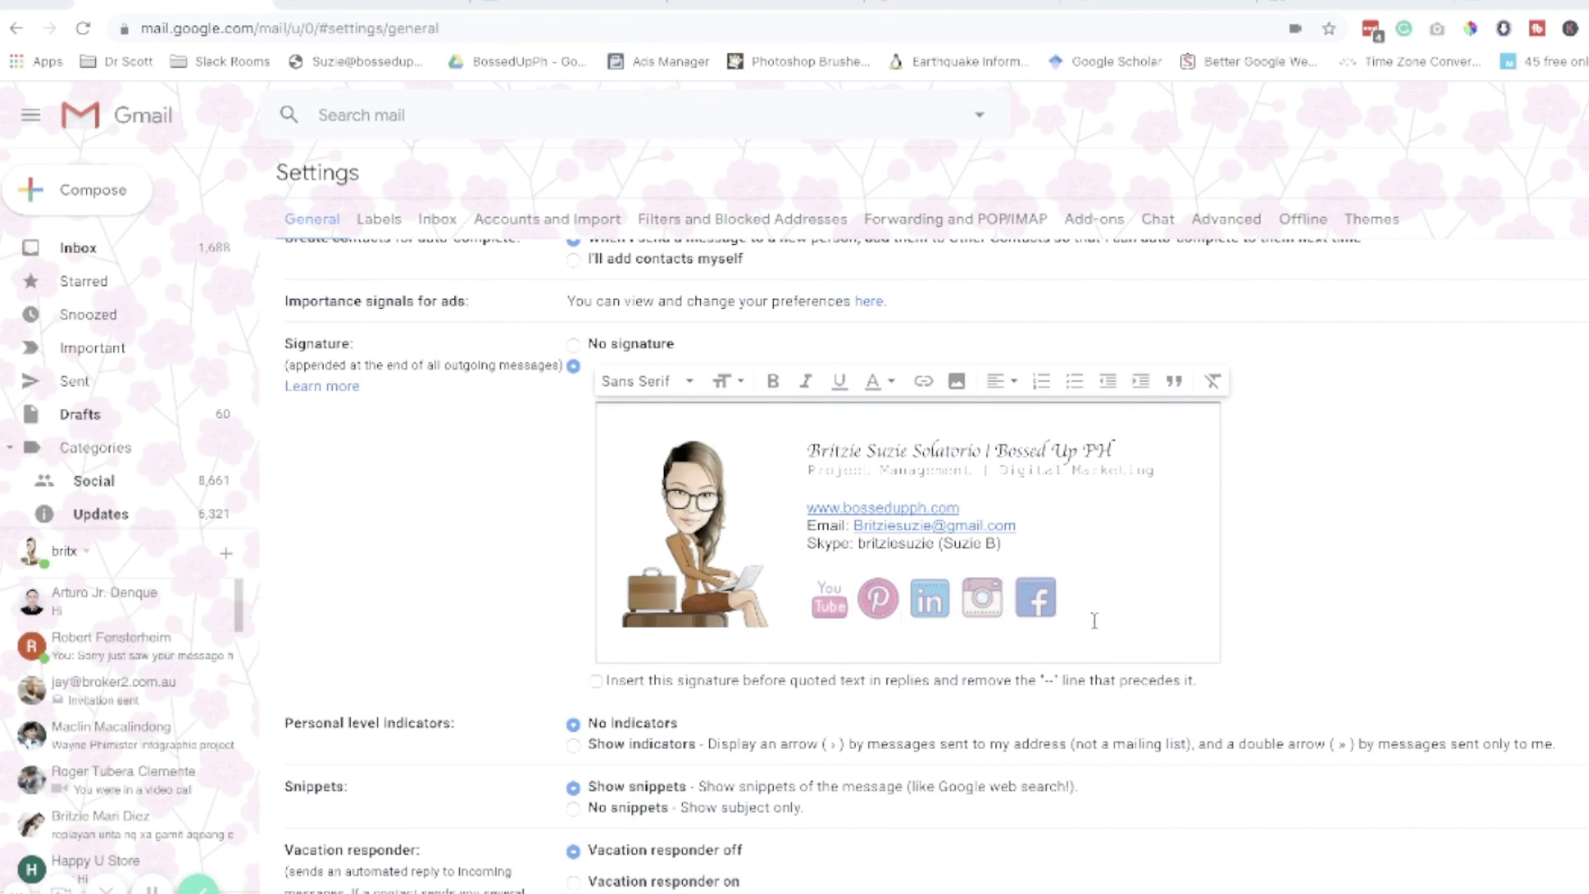
{"action": "key", "text": "shift+Left"}
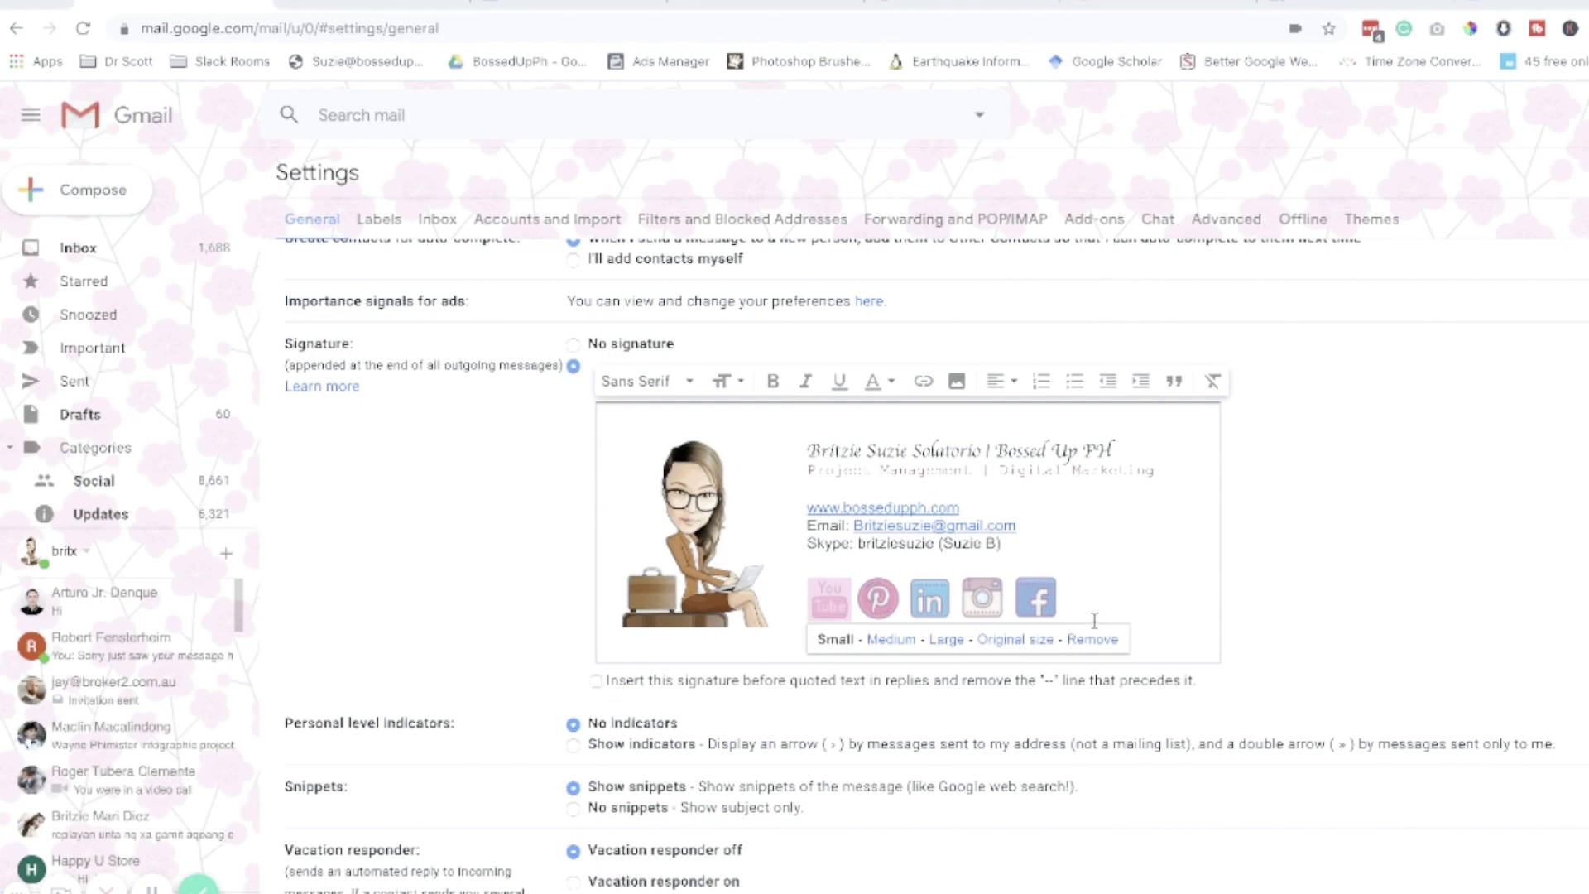
{"action": "left_click", "coordinate": [926, 382]}
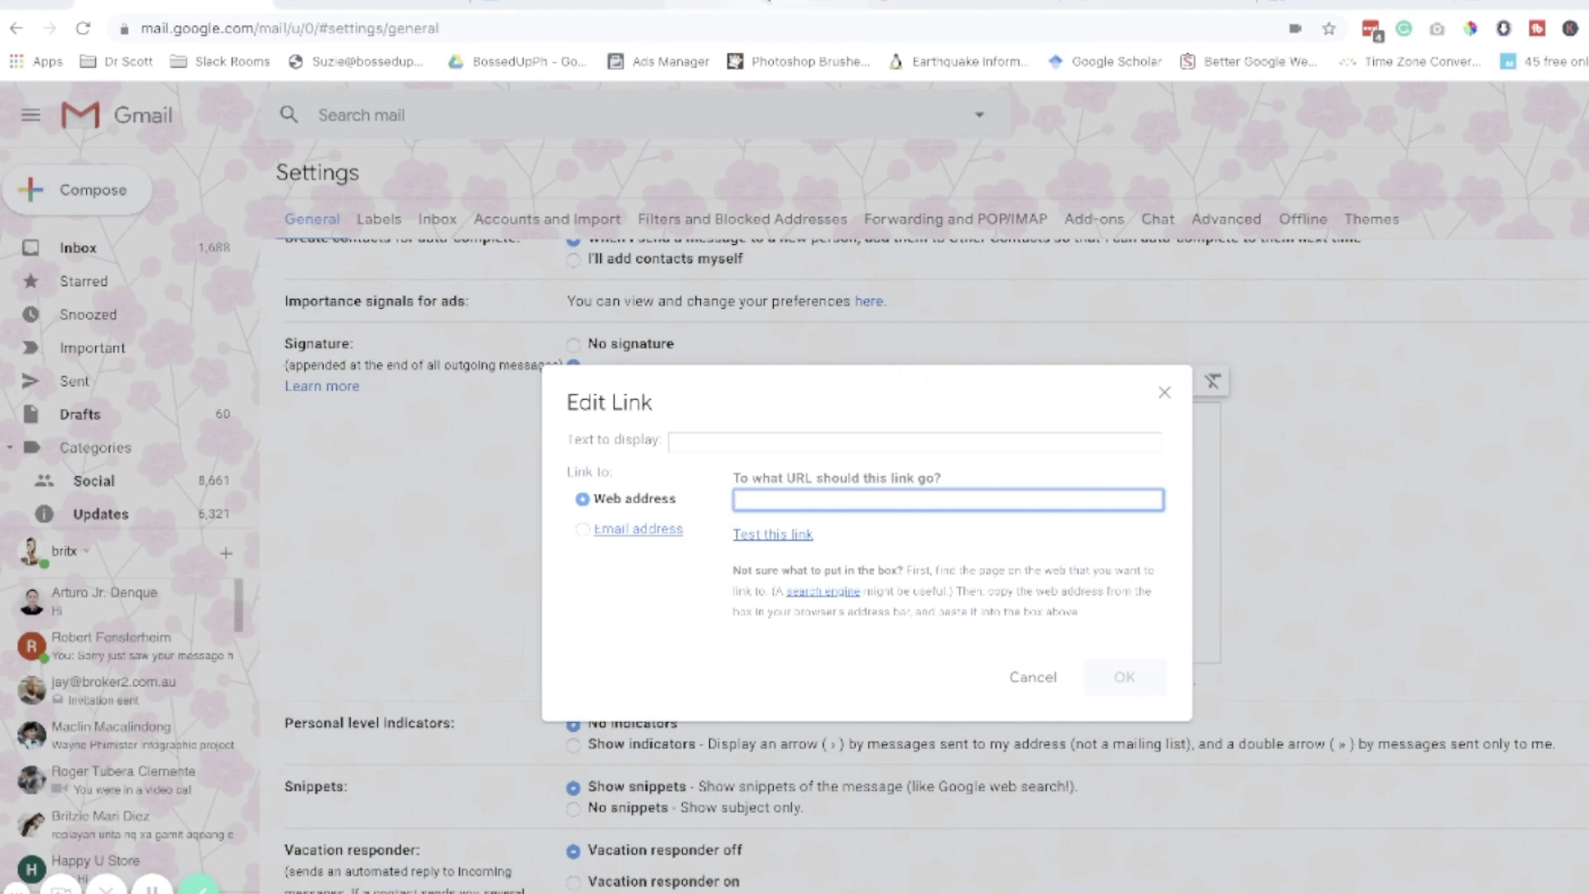
Link the YouTube icon to the channel address copied from the YouTube tab
{"action": "left_click", "coordinate": [728, 6]}
{"action": "left_click", "coordinate": [744, 30]}
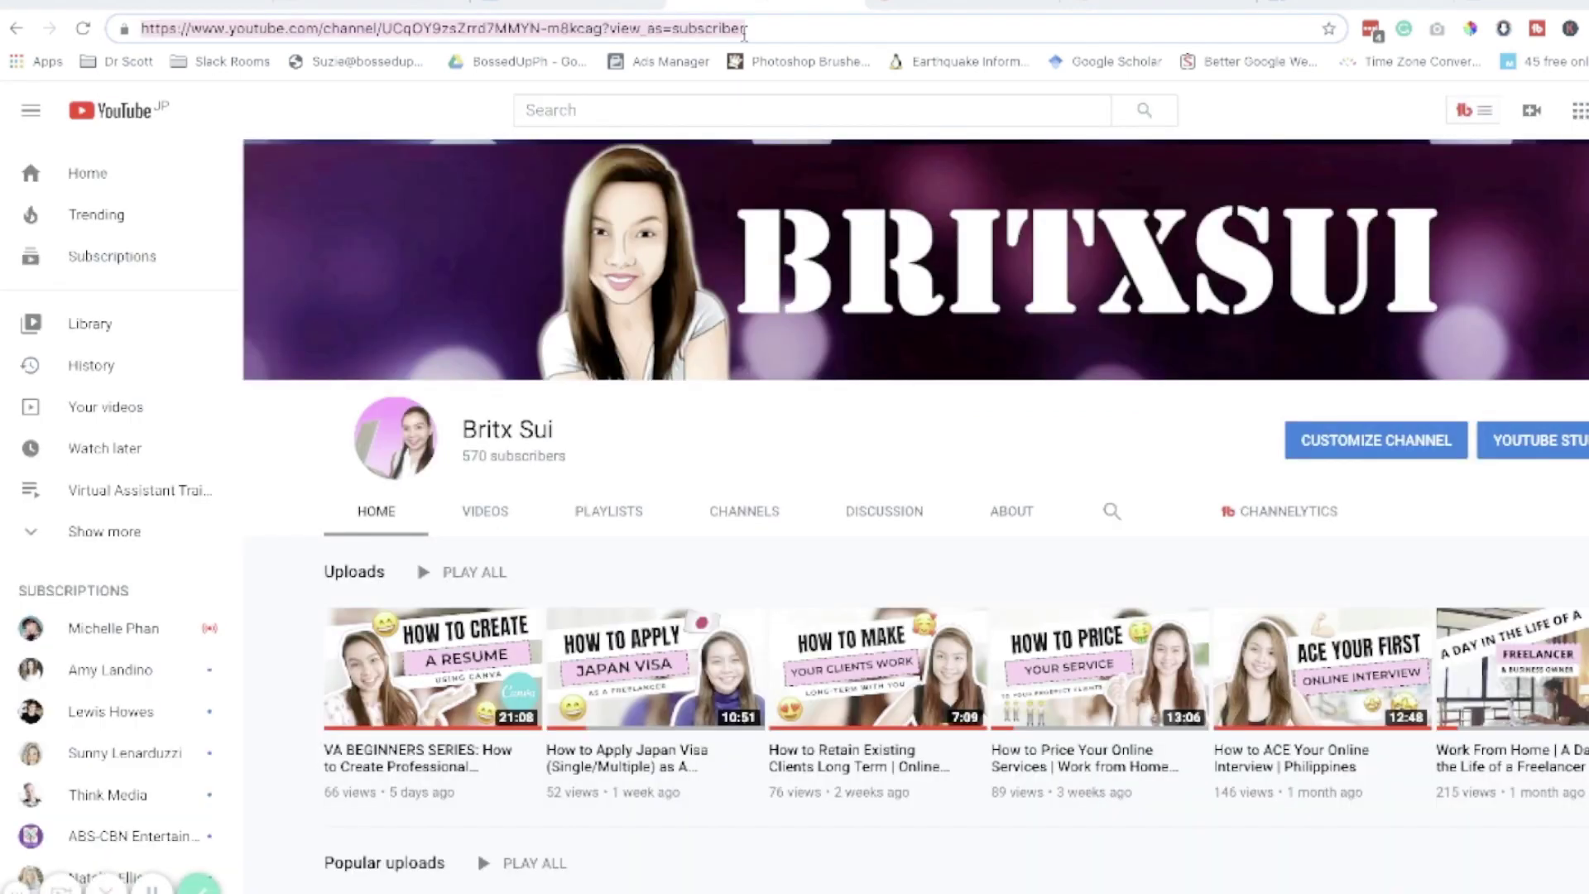
{"action": "key", "text": "ctrl+c"}
{"action": "left_click", "coordinate": [166, 4]}
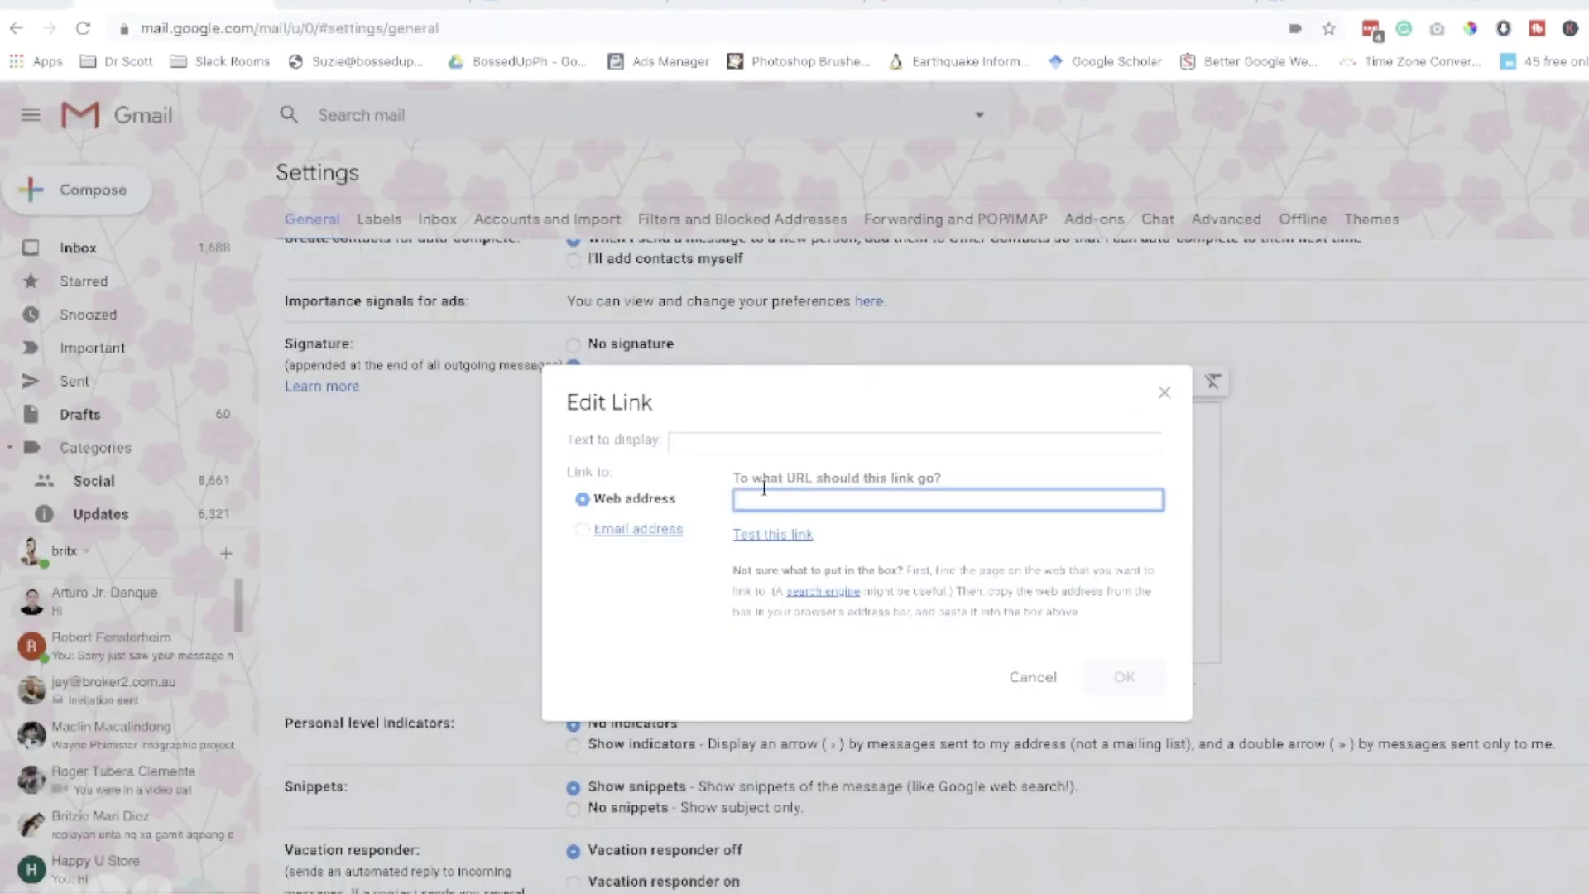
{"action": "key", "text": "ctrl+v"}
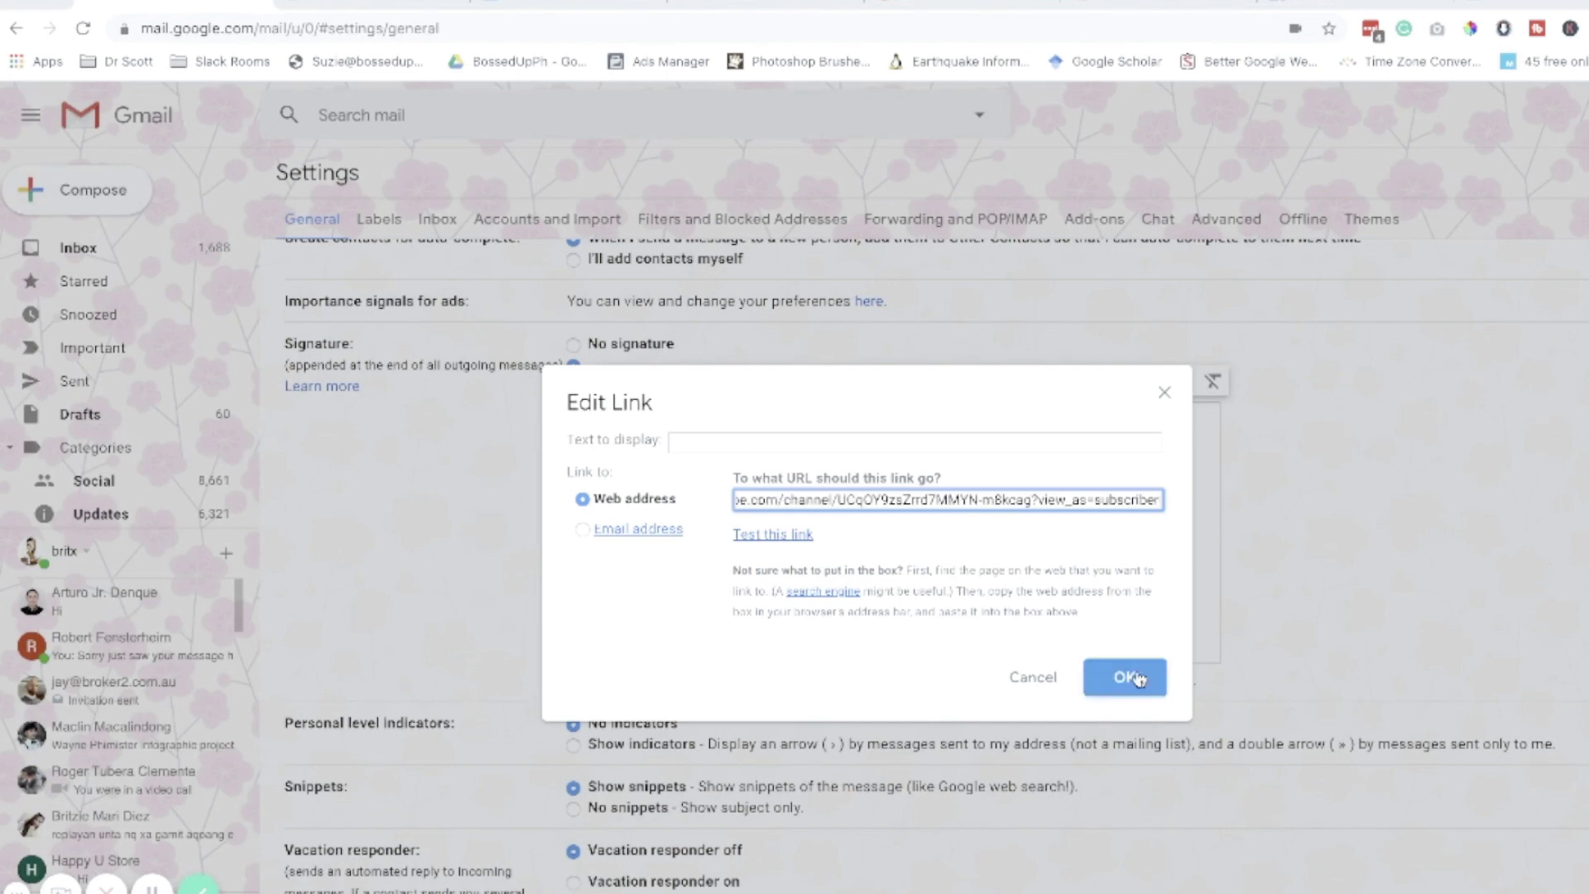
{"action": "left_click", "coordinate": [1140, 676]}
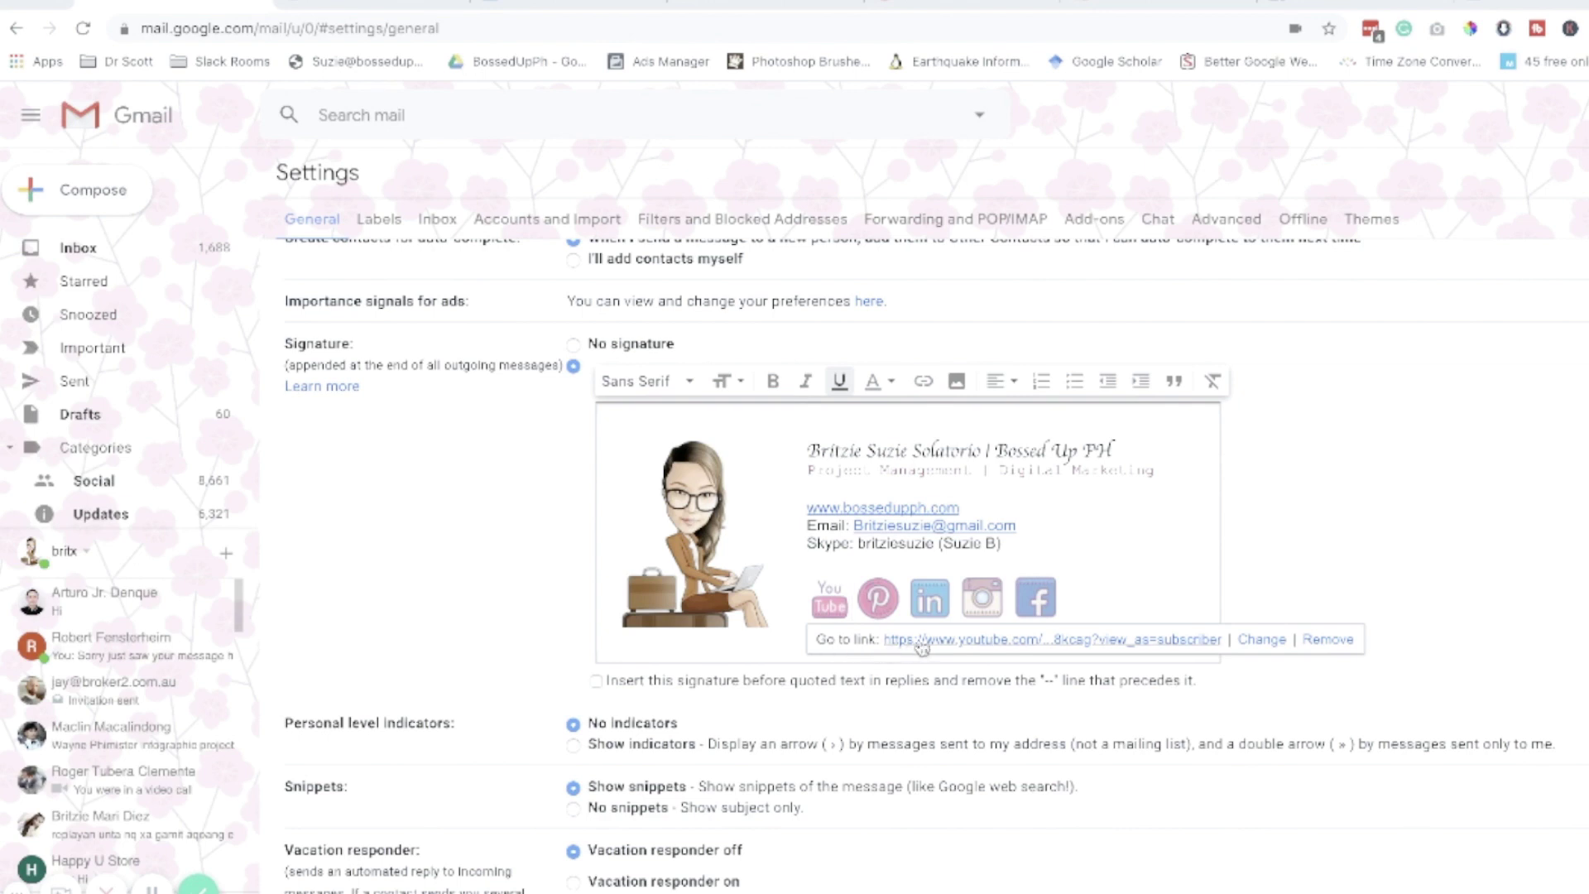
Select the Pinterest icon and link it to the Pinterest profile address
{"action": "left_click", "coordinate": [1068, 590]}
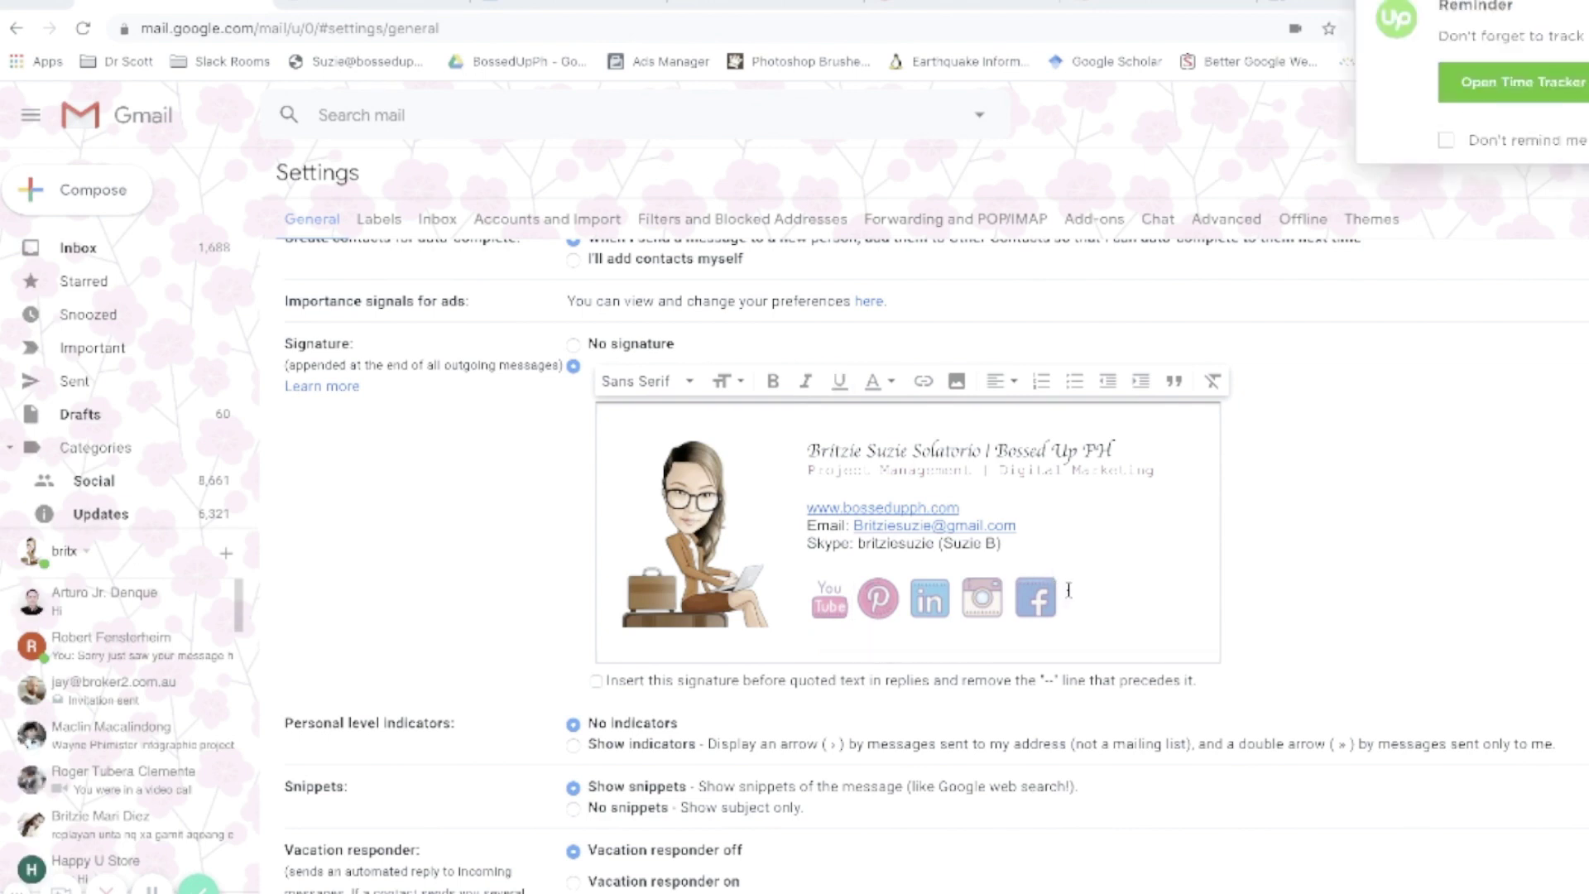
{"action": "key", "text": "Left"}
{"action": "key", "text": "Left"}
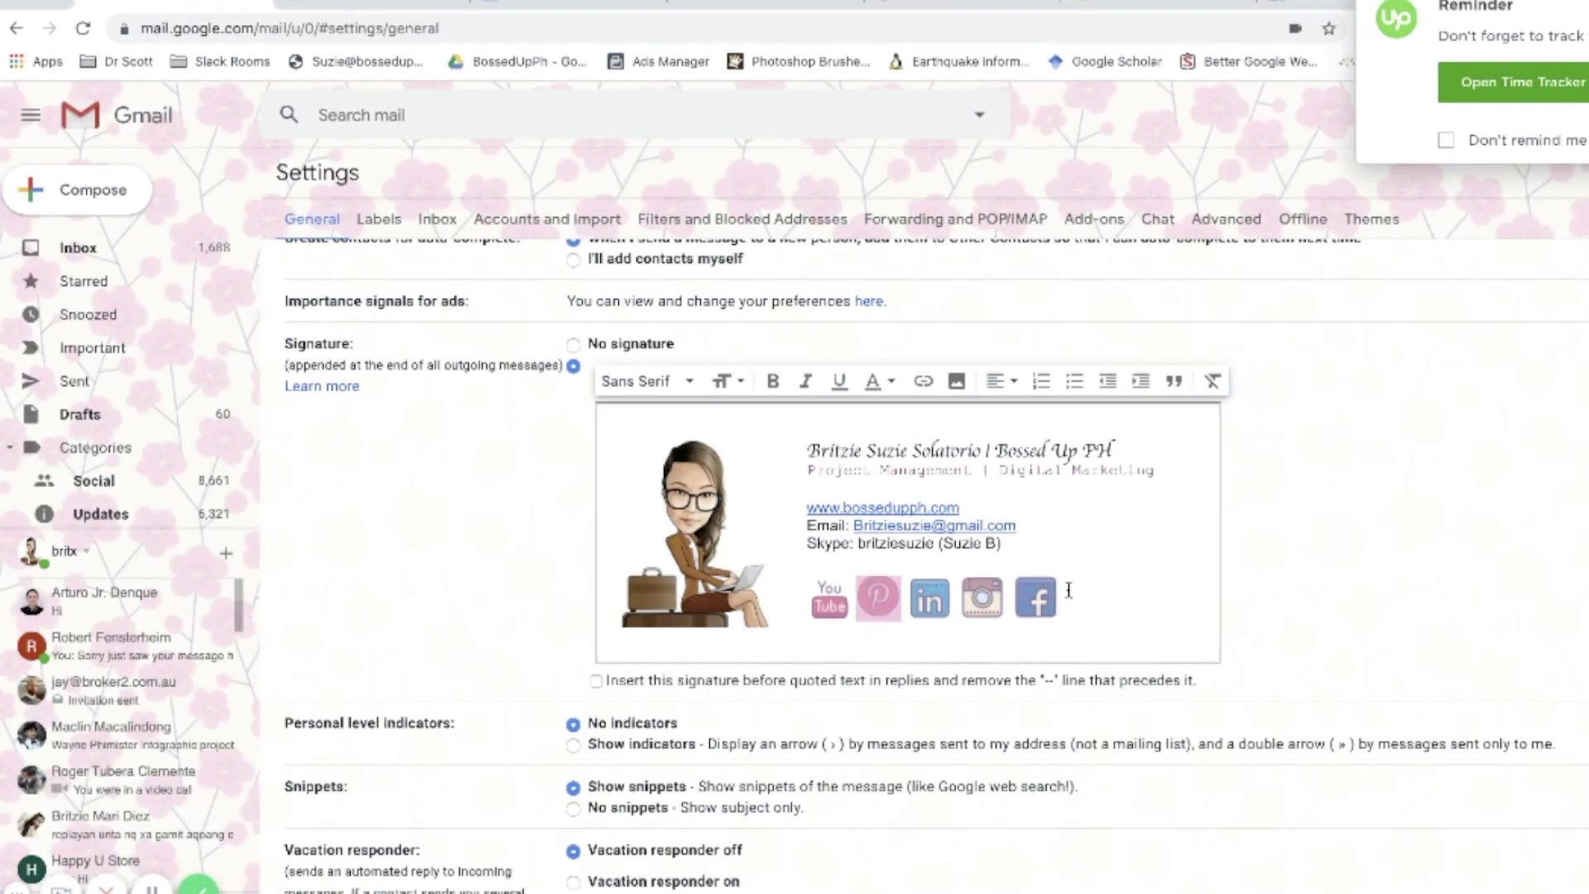
{"action": "key", "text": "shift+Left"}
{"action": "left_click", "coordinate": [921, 382]}
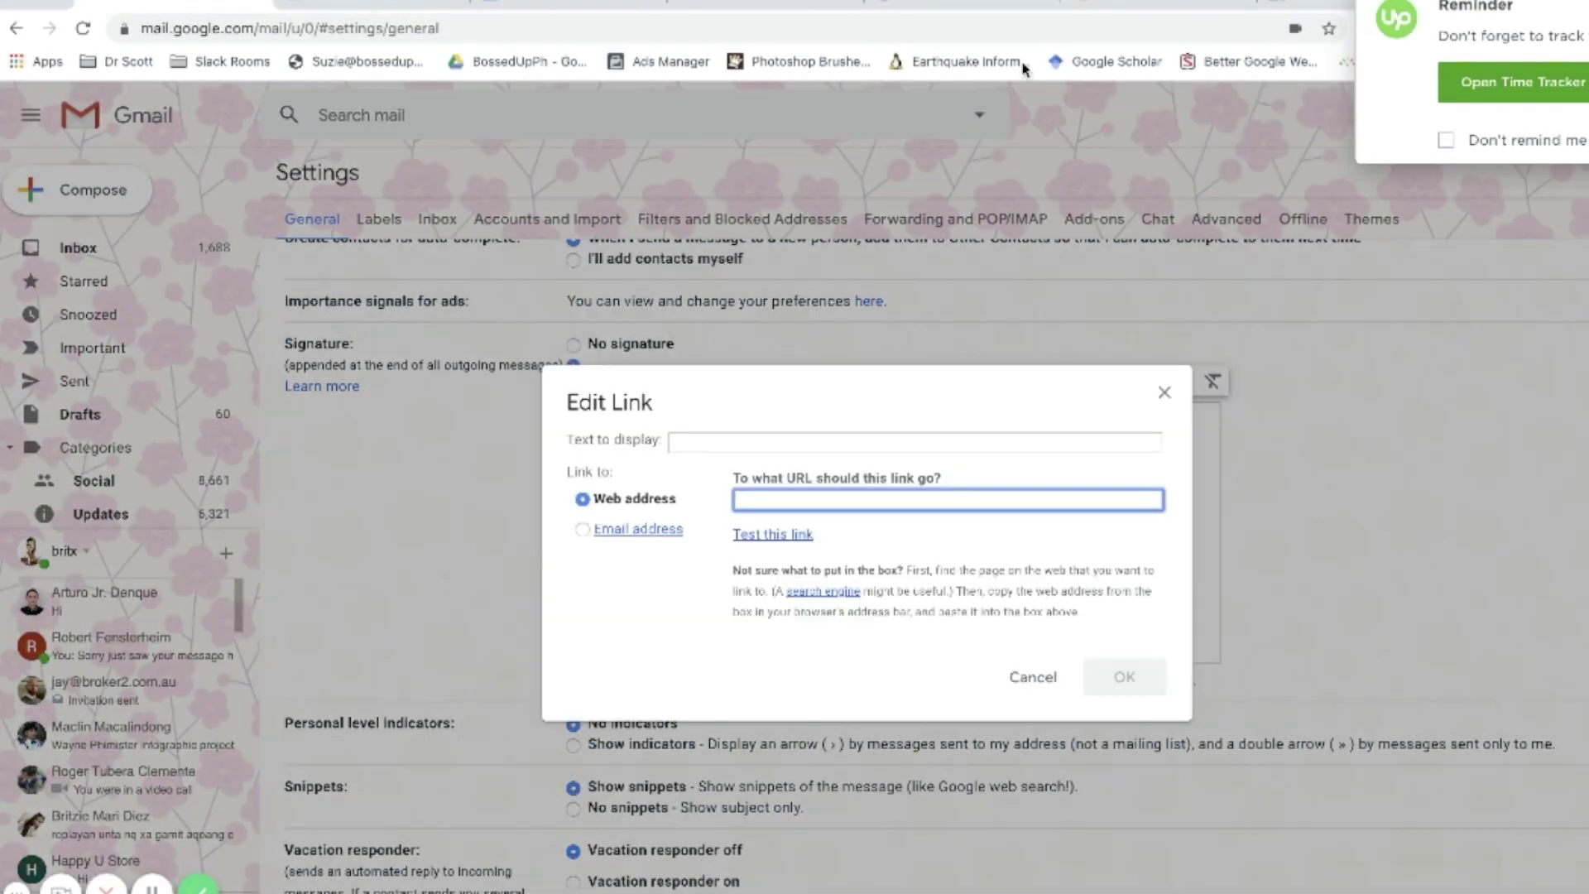
{"action": "left_click", "coordinate": [1154, 6]}
{"action": "left_click", "coordinate": [175, 7]}
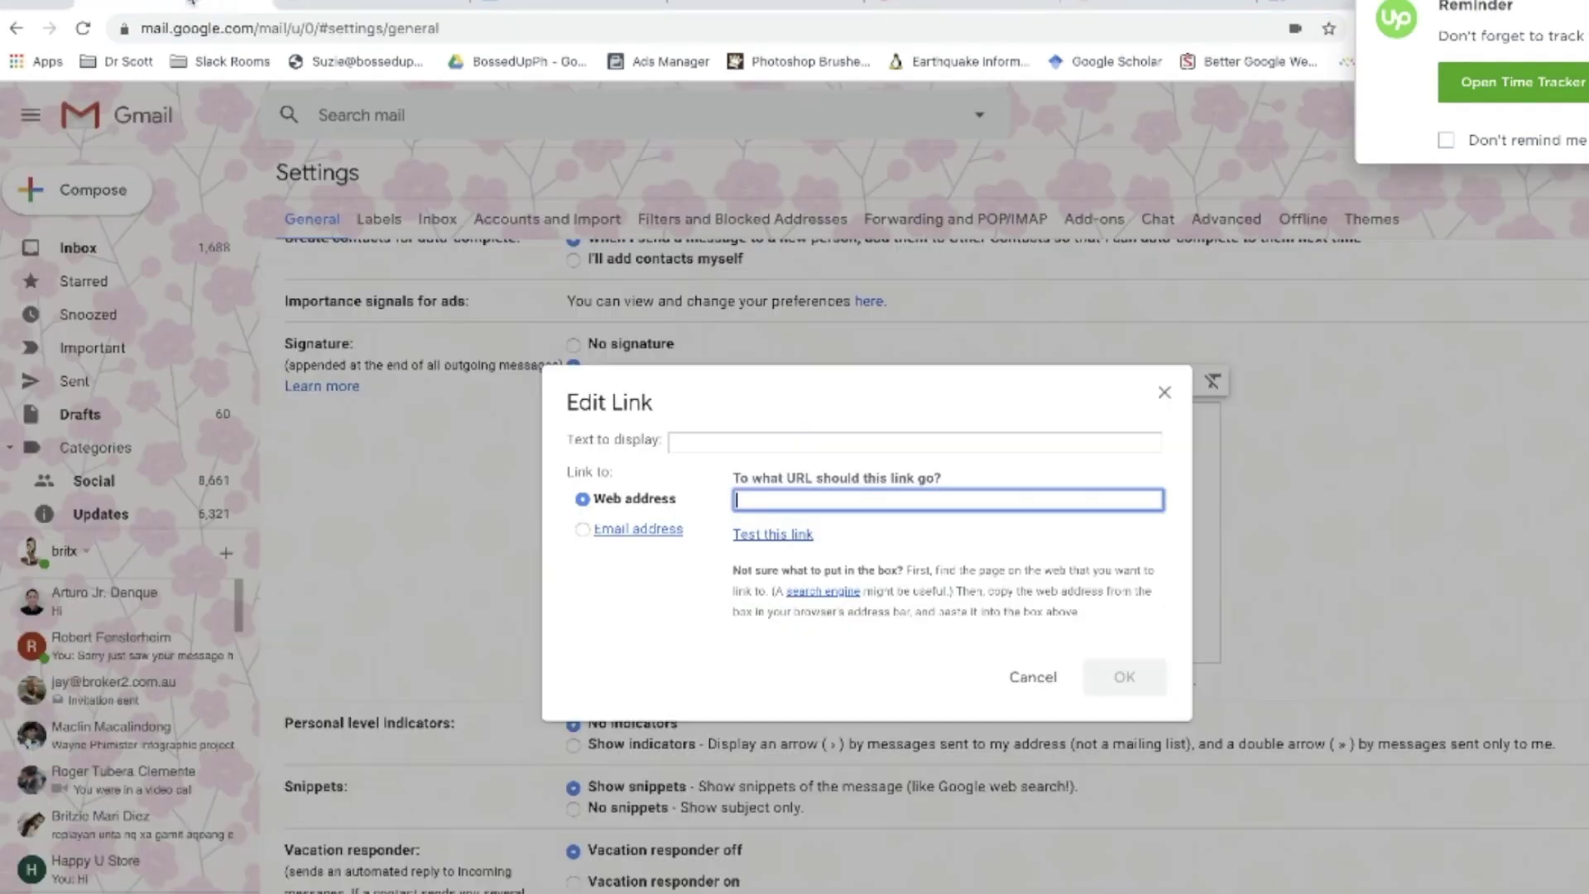
{"action": "type", "text": "v"}
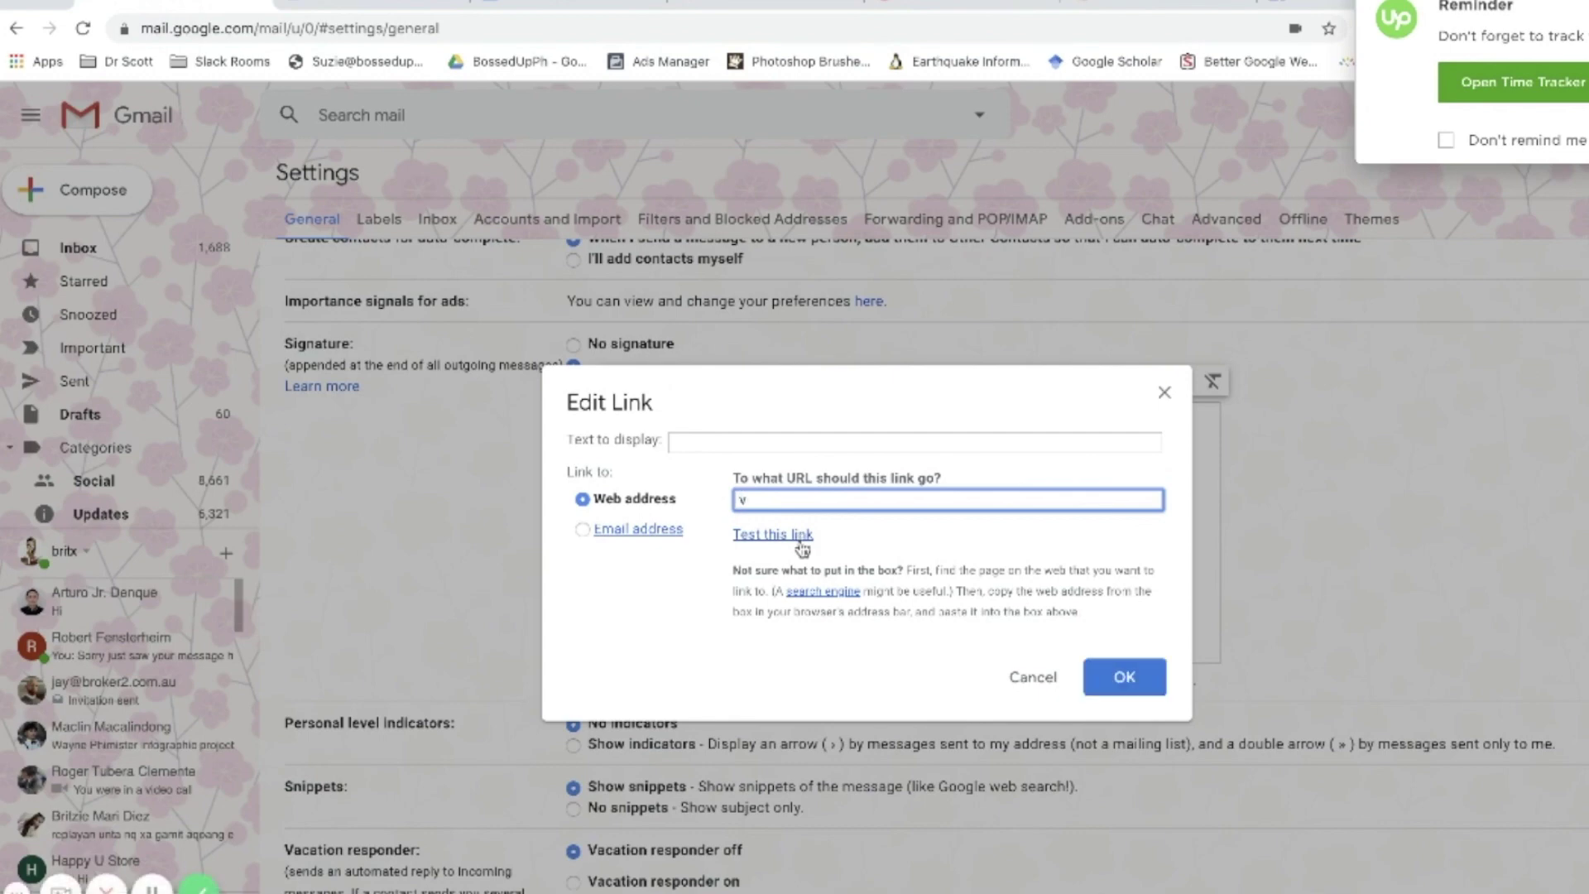
{"action": "key", "text": "BackSpace"}
{"action": "key", "text": "ctrl+v"}
{"action": "left_click", "coordinate": [1119, 678]}
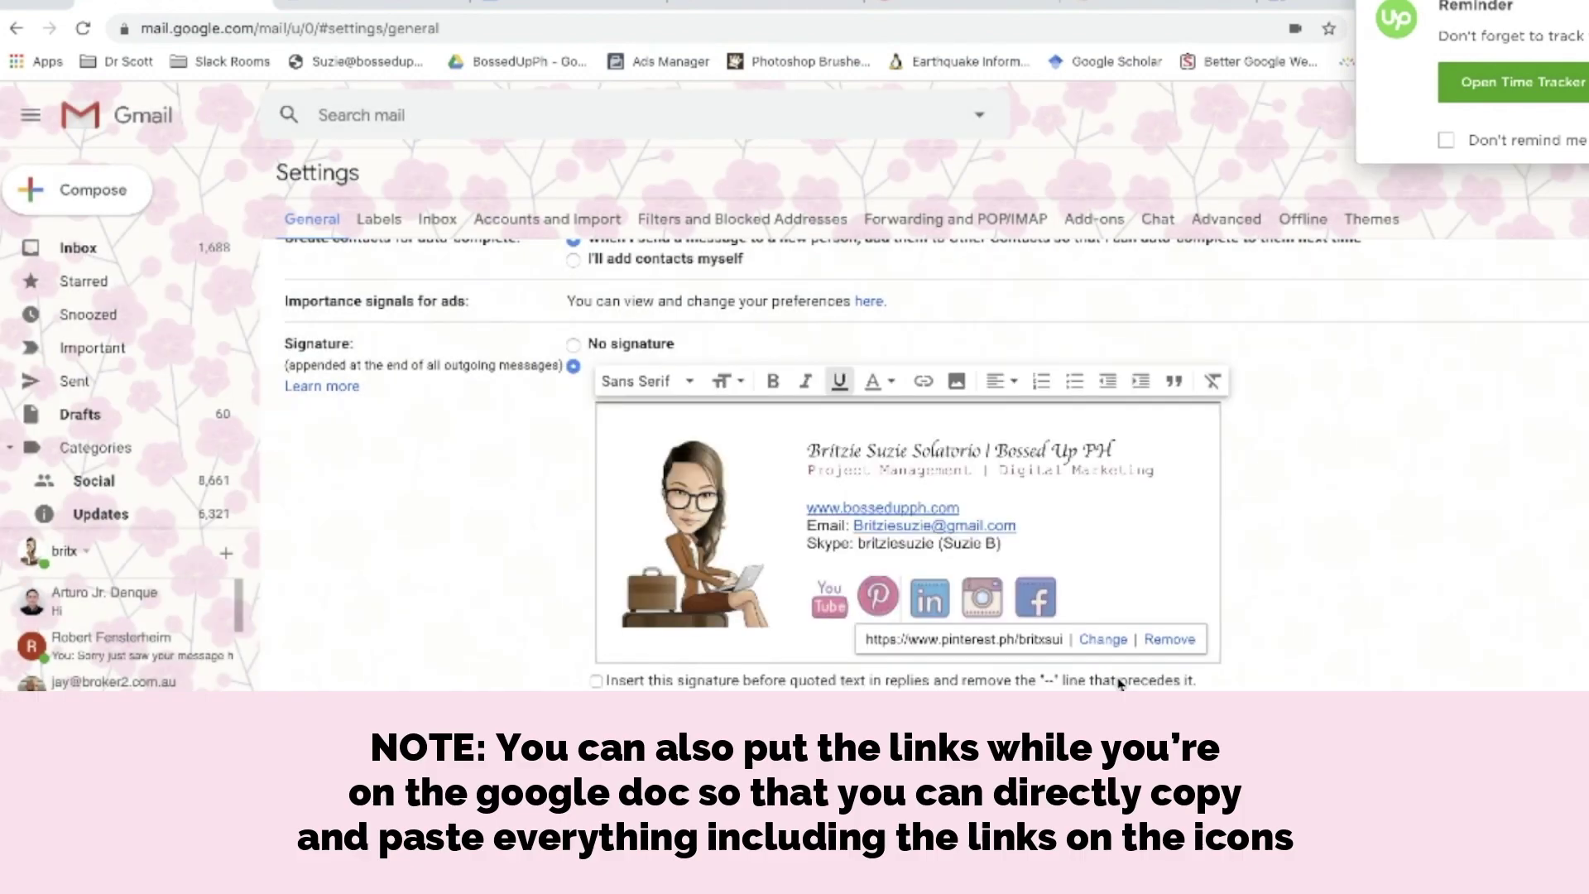
Link the LinkedIn, Instagram and Facebook icons to their matching profile pages
{"action": "left_click", "coordinate": [952, 600]}
{"action": "key", "text": "ctrl+k"}
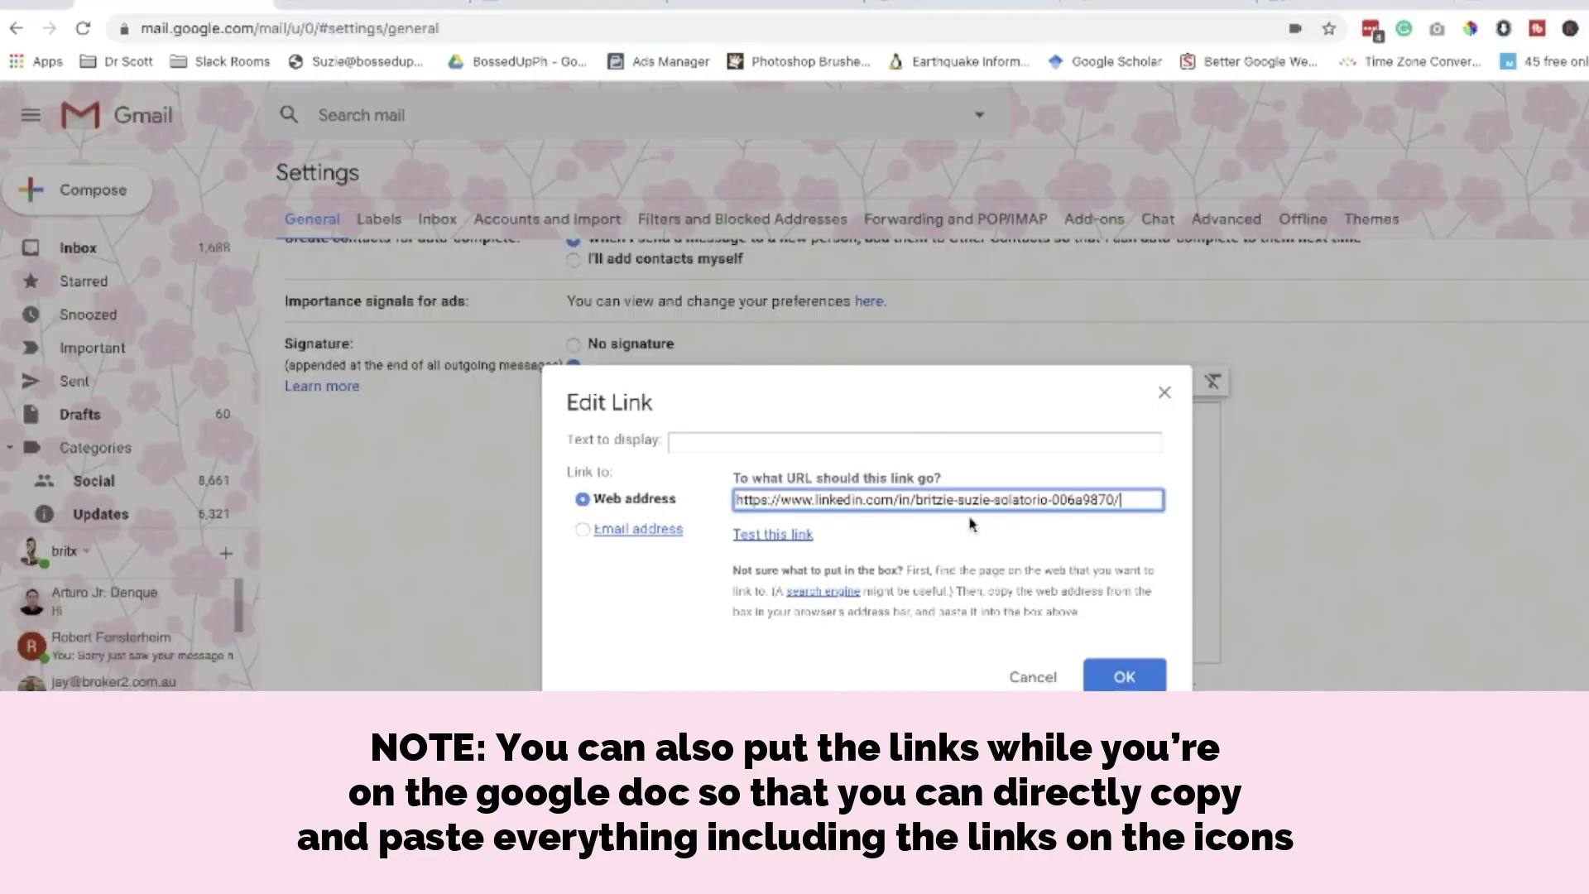
{"action": "left_click", "coordinate": [1120, 674]}
{"action": "left_click", "coordinate": [998, 598]}
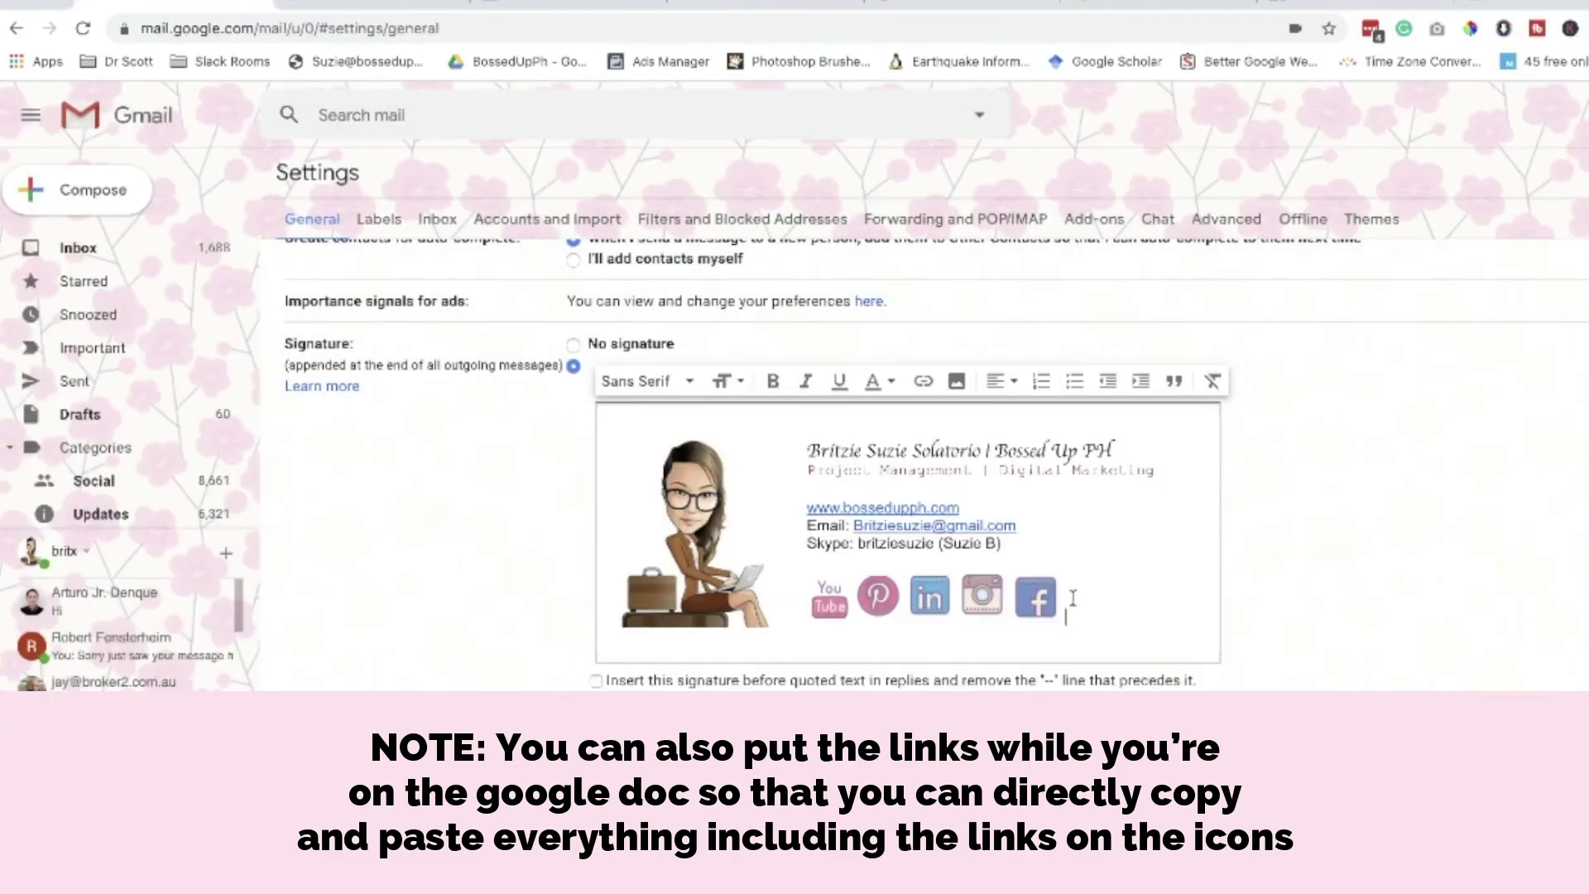
{"action": "left_click", "coordinate": [1035, 595]}
{"action": "left_click", "coordinate": [924, 380]}
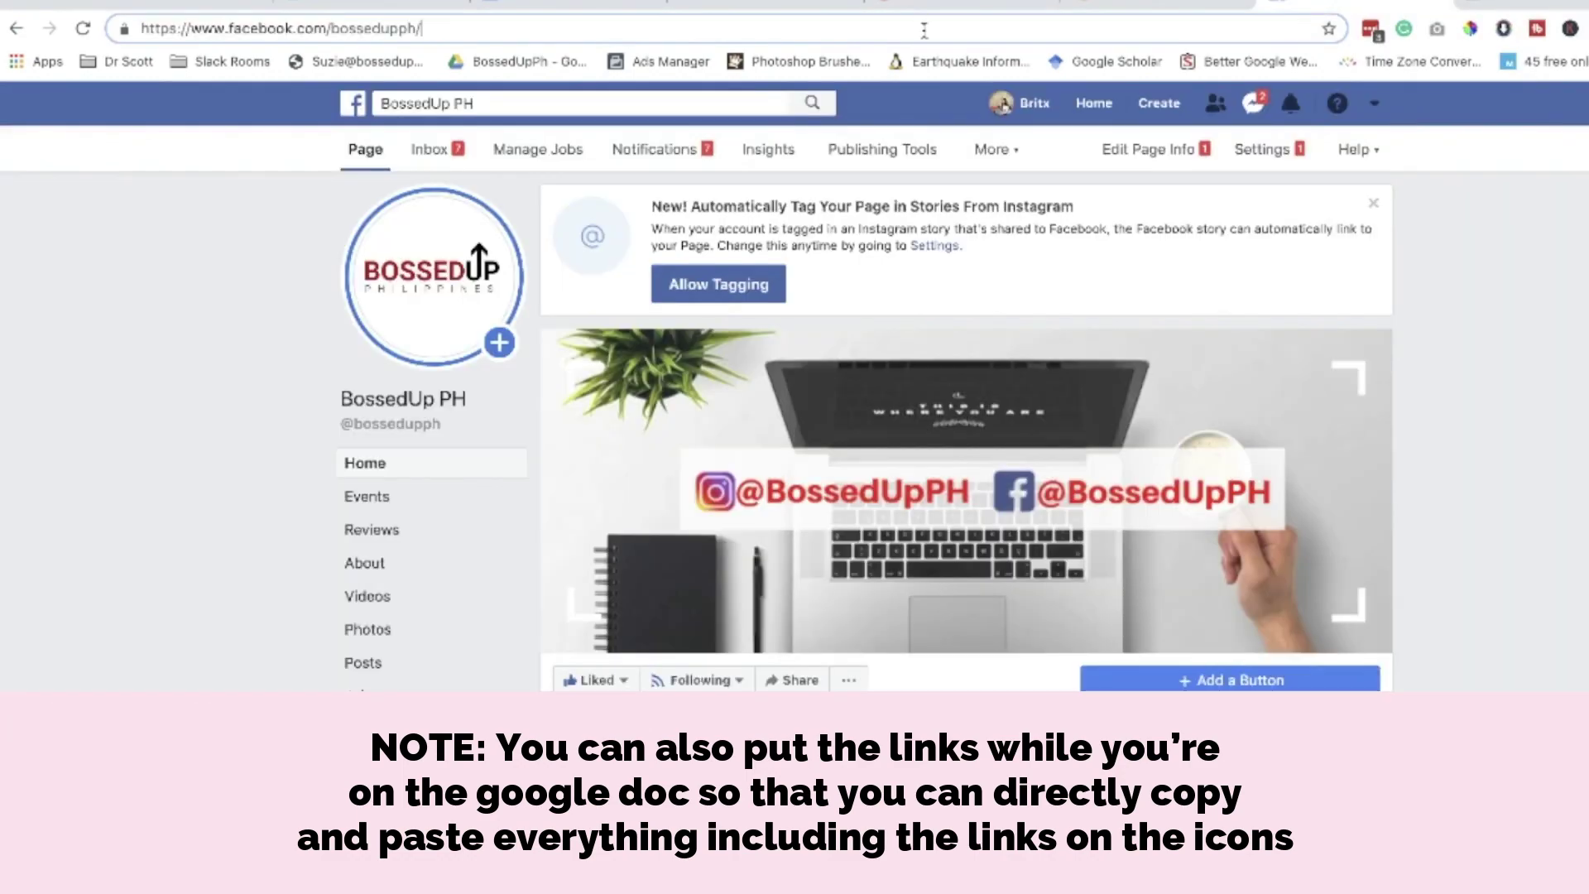
{"action": "left_click", "coordinate": [249, 28]}
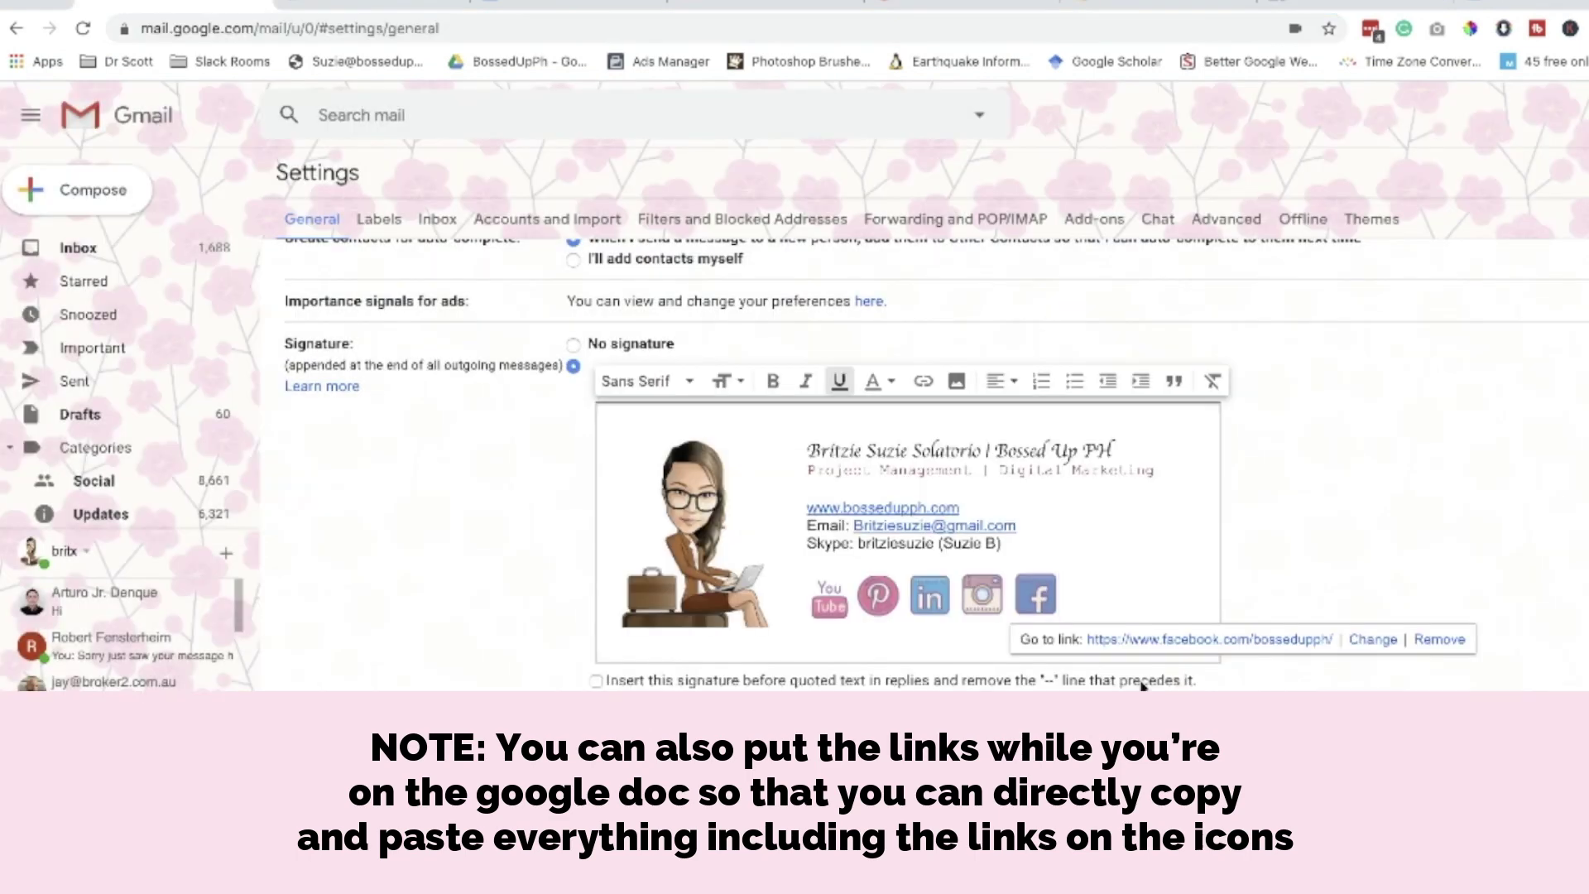
{"action": "left_click", "coordinate": [1154, 550]}
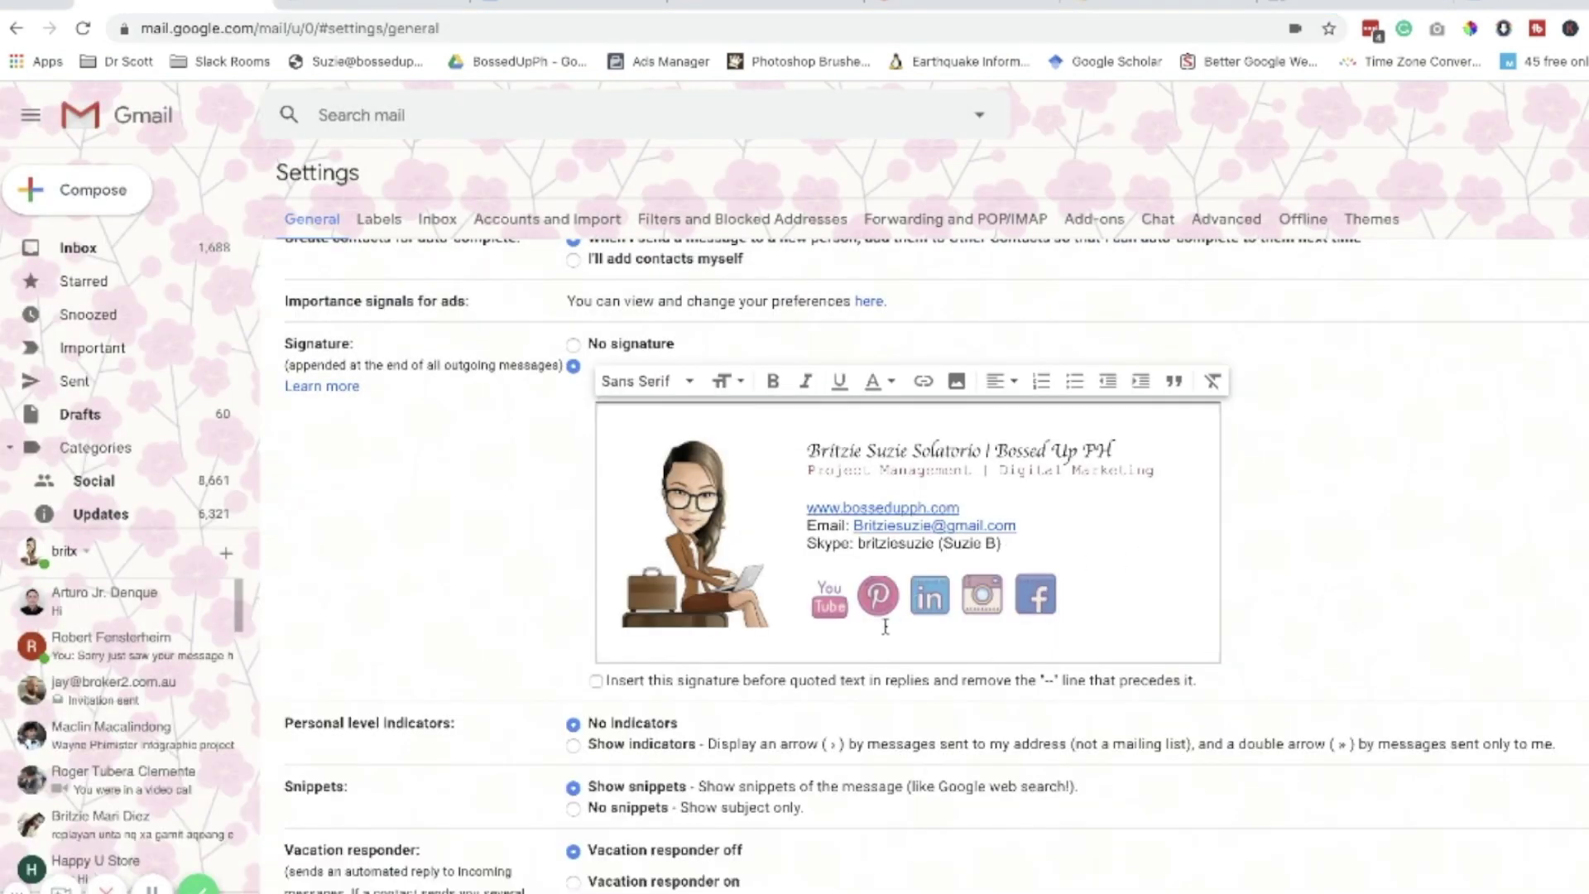
Save the signature changes and start a new message
{"action": "scroll", "coordinate": [890, 718], "scroll_direction": "down", "scroll_amount": 5}
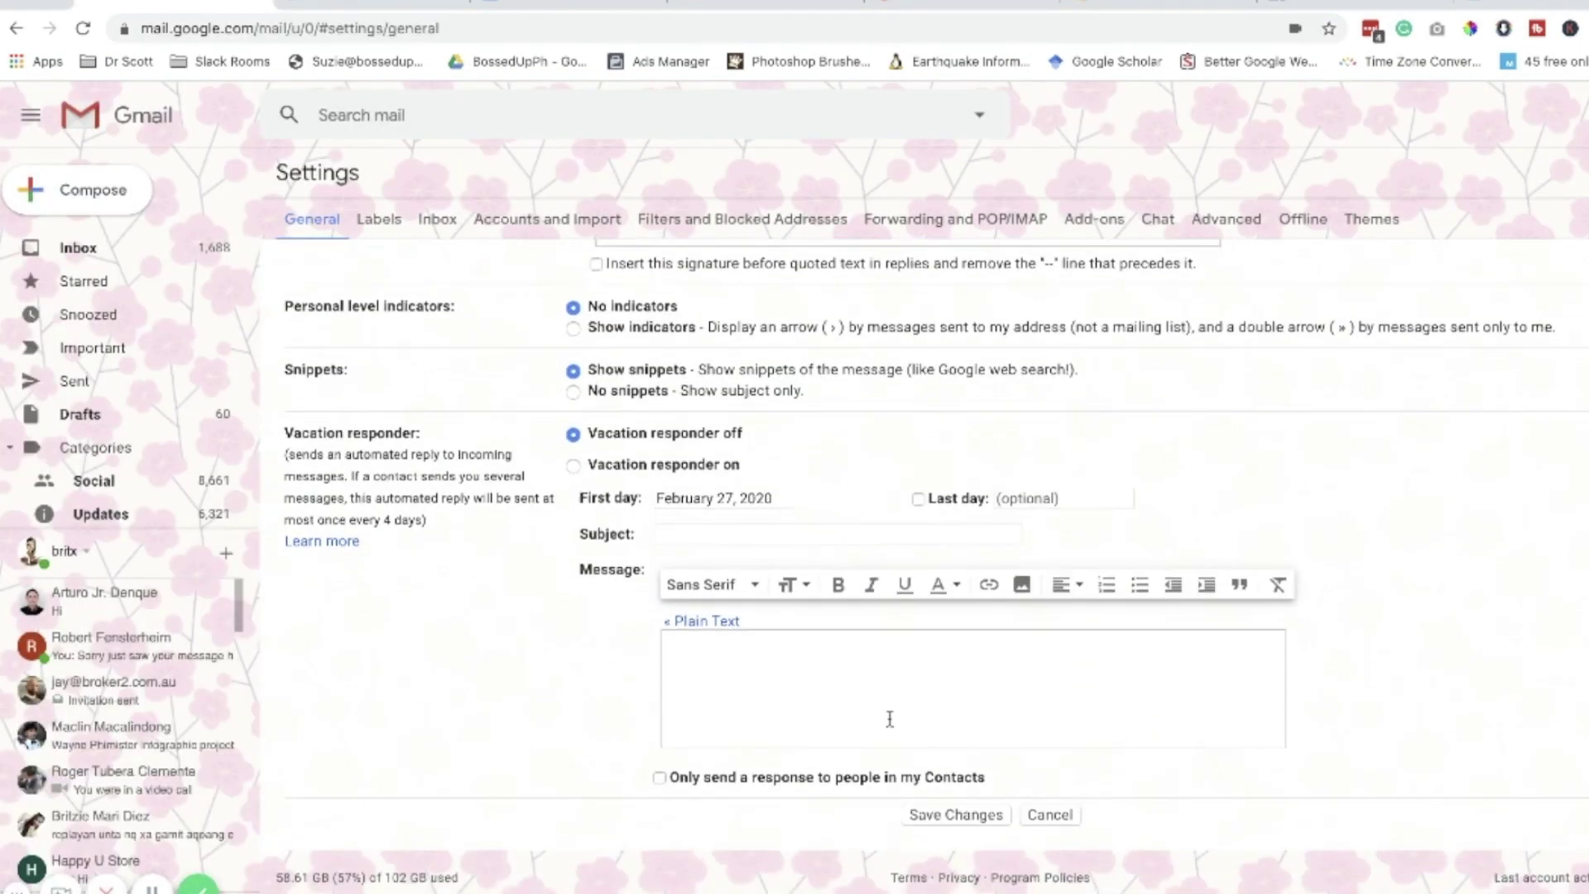
{"action": "left_click", "coordinate": [959, 816]}
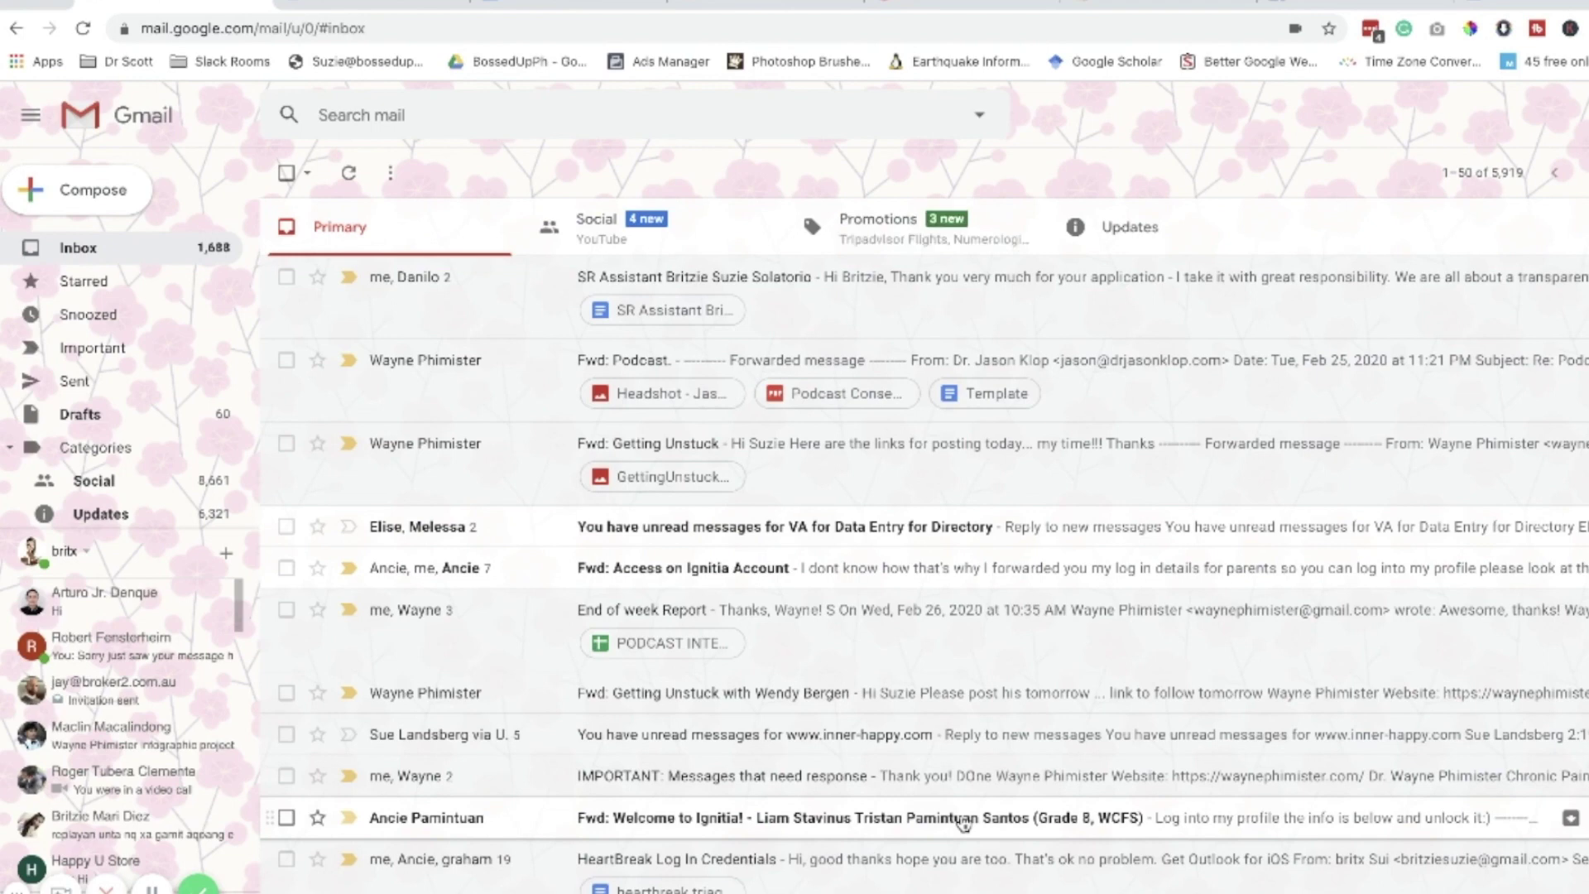
{"action": "left_click", "coordinate": [112, 199]}
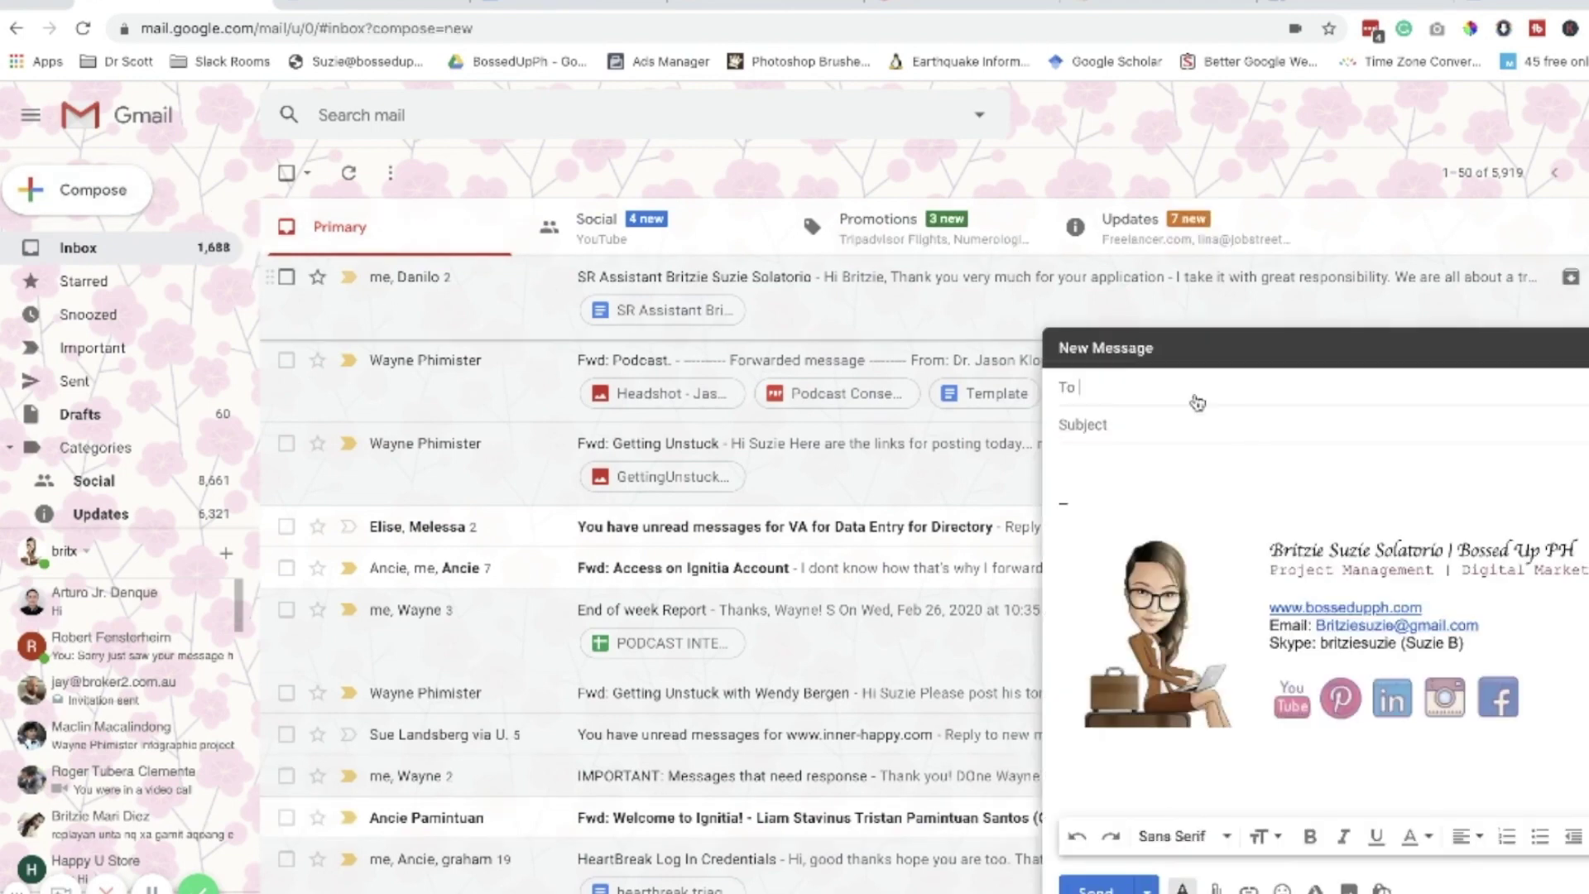
Check the signature's social icon, e-mail and website links in the new draft
{"action": "left_click", "coordinate": [1294, 706]}
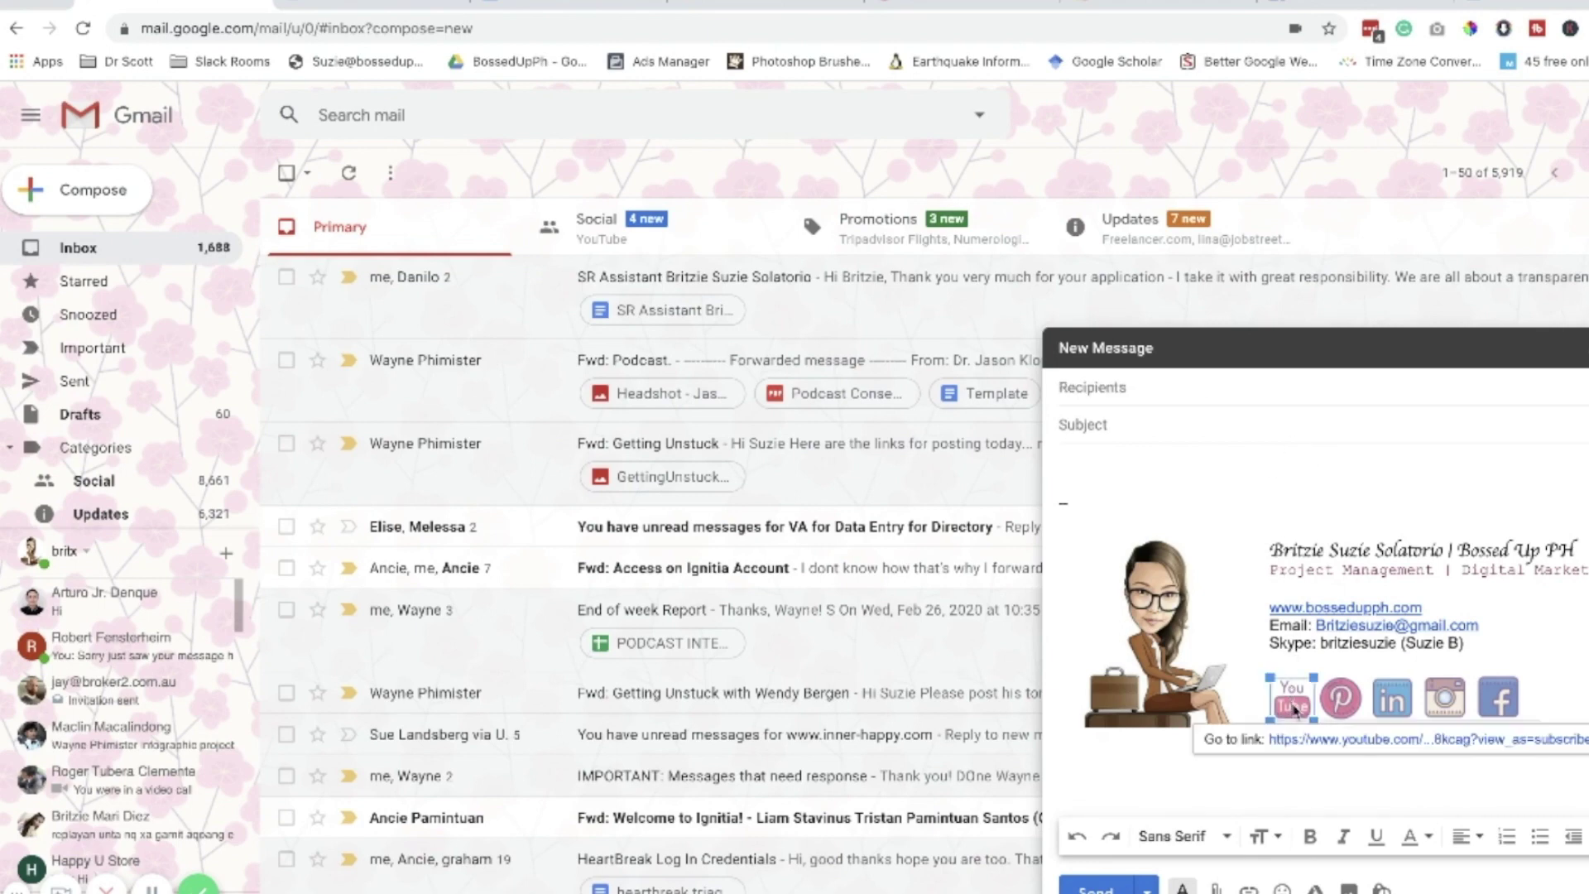
{"action": "left_click", "coordinate": [1341, 698]}
{"action": "left_click", "coordinate": [1406, 702]}
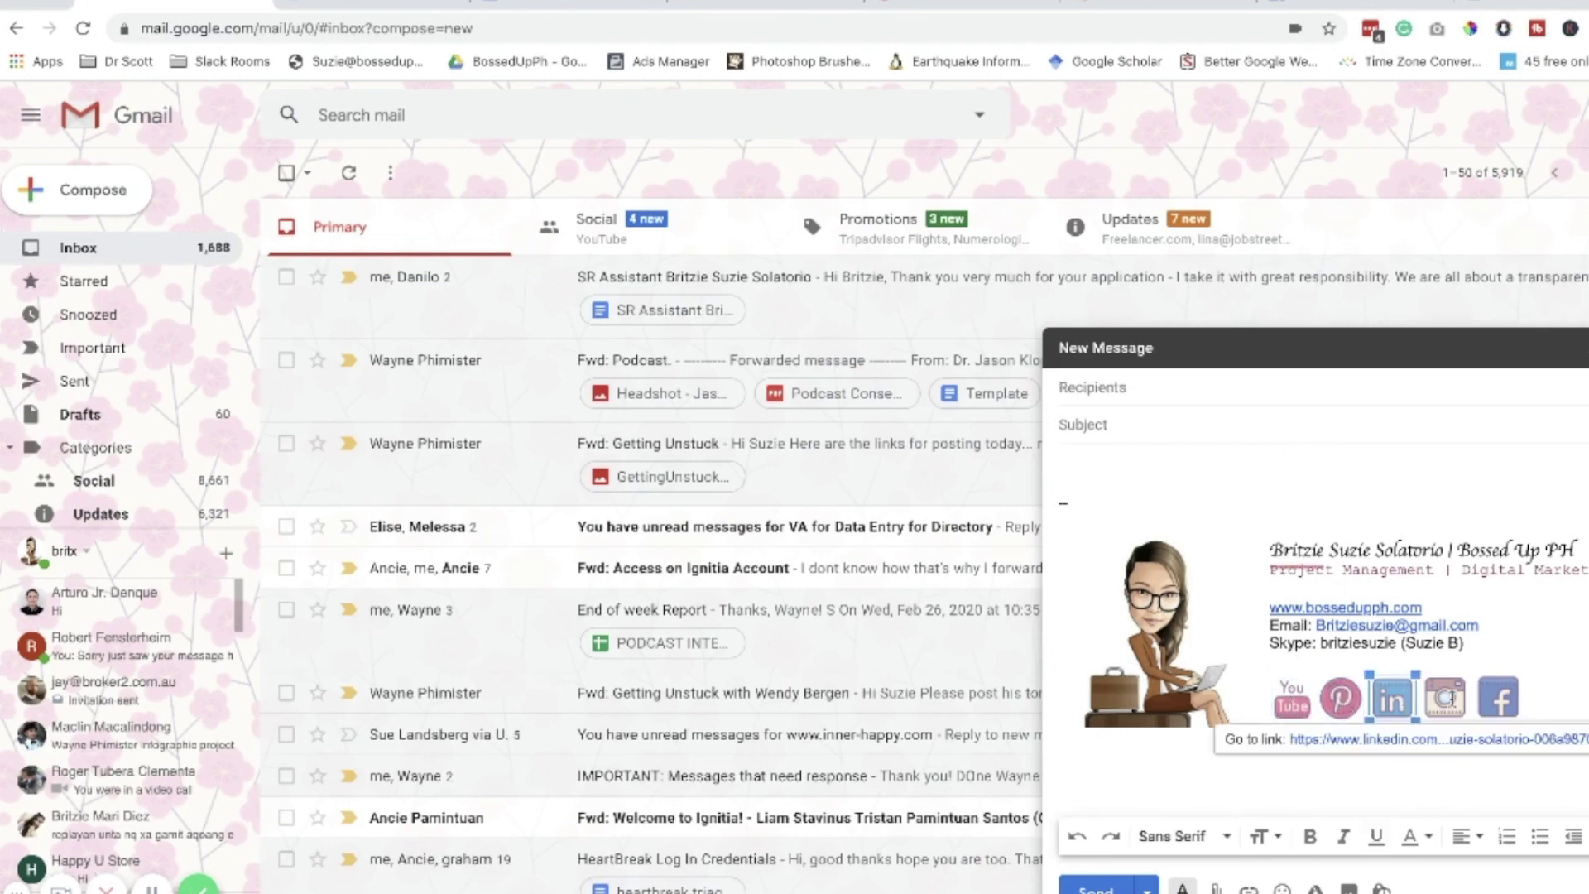
{"action": "left_click", "coordinate": [1454, 700]}
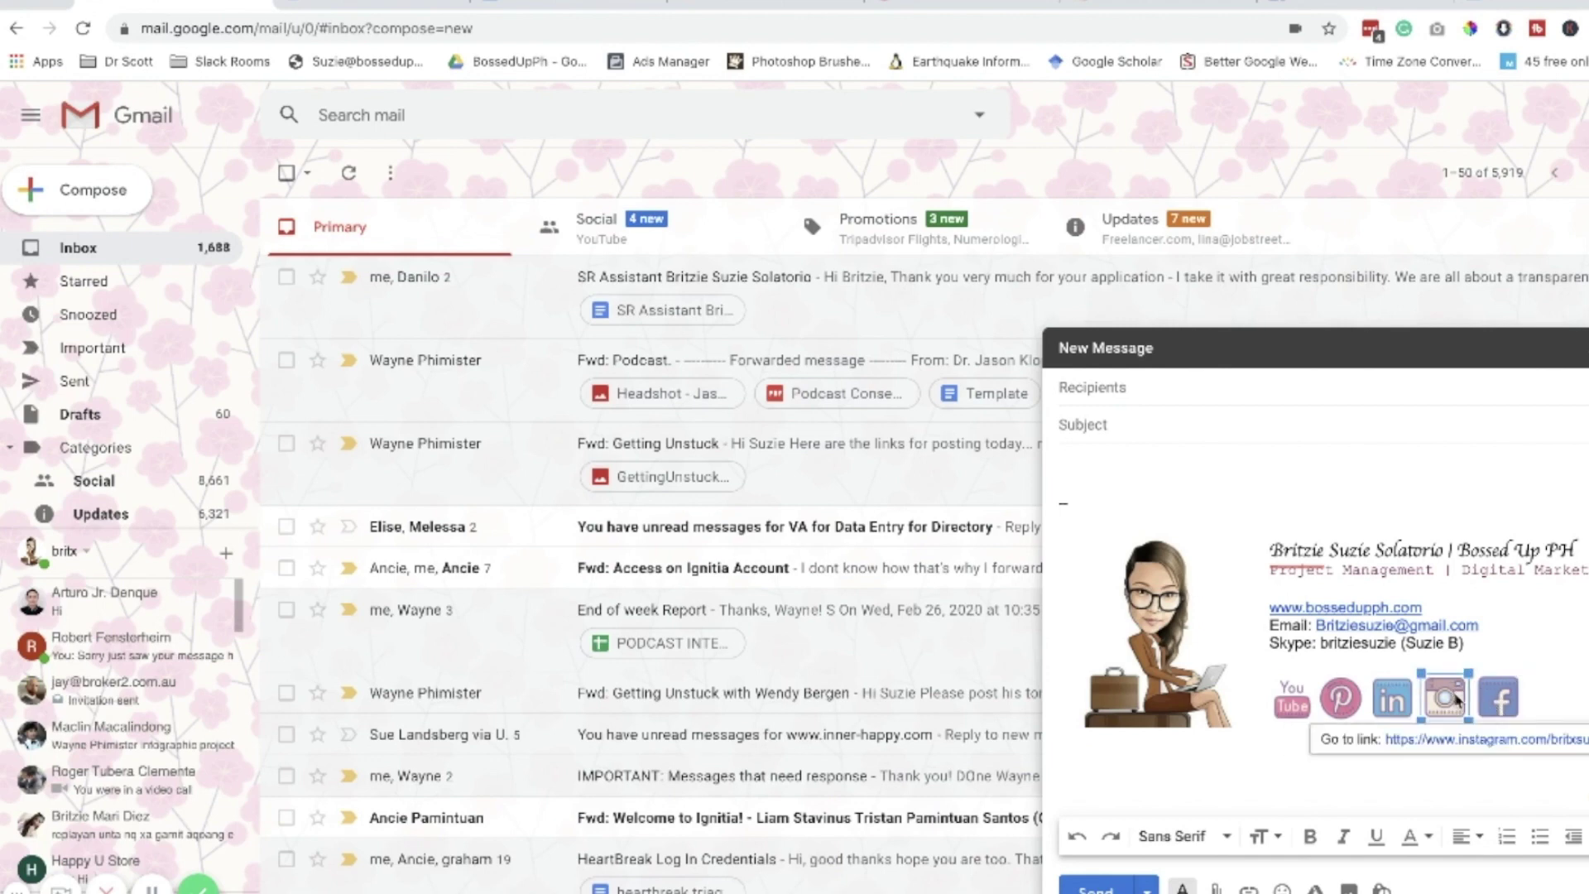
{"action": "left_click", "coordinate": [1415, 622]}
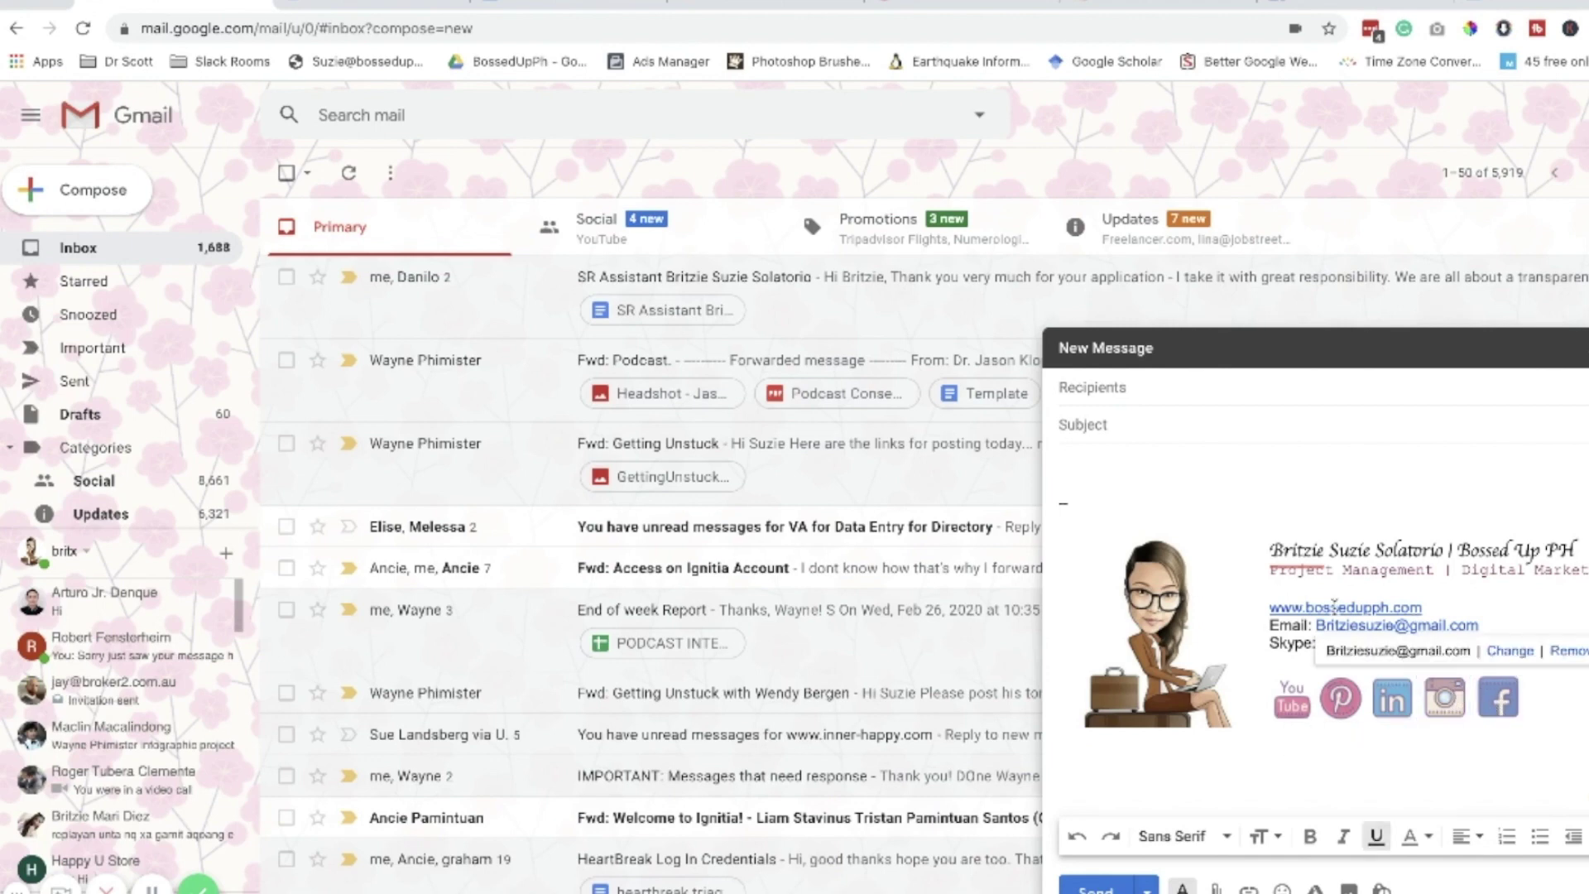
{"action": "left_click", "coordinate": [1334, 604]}
{"action": "left_click", "coordinate": [1314, 553]}
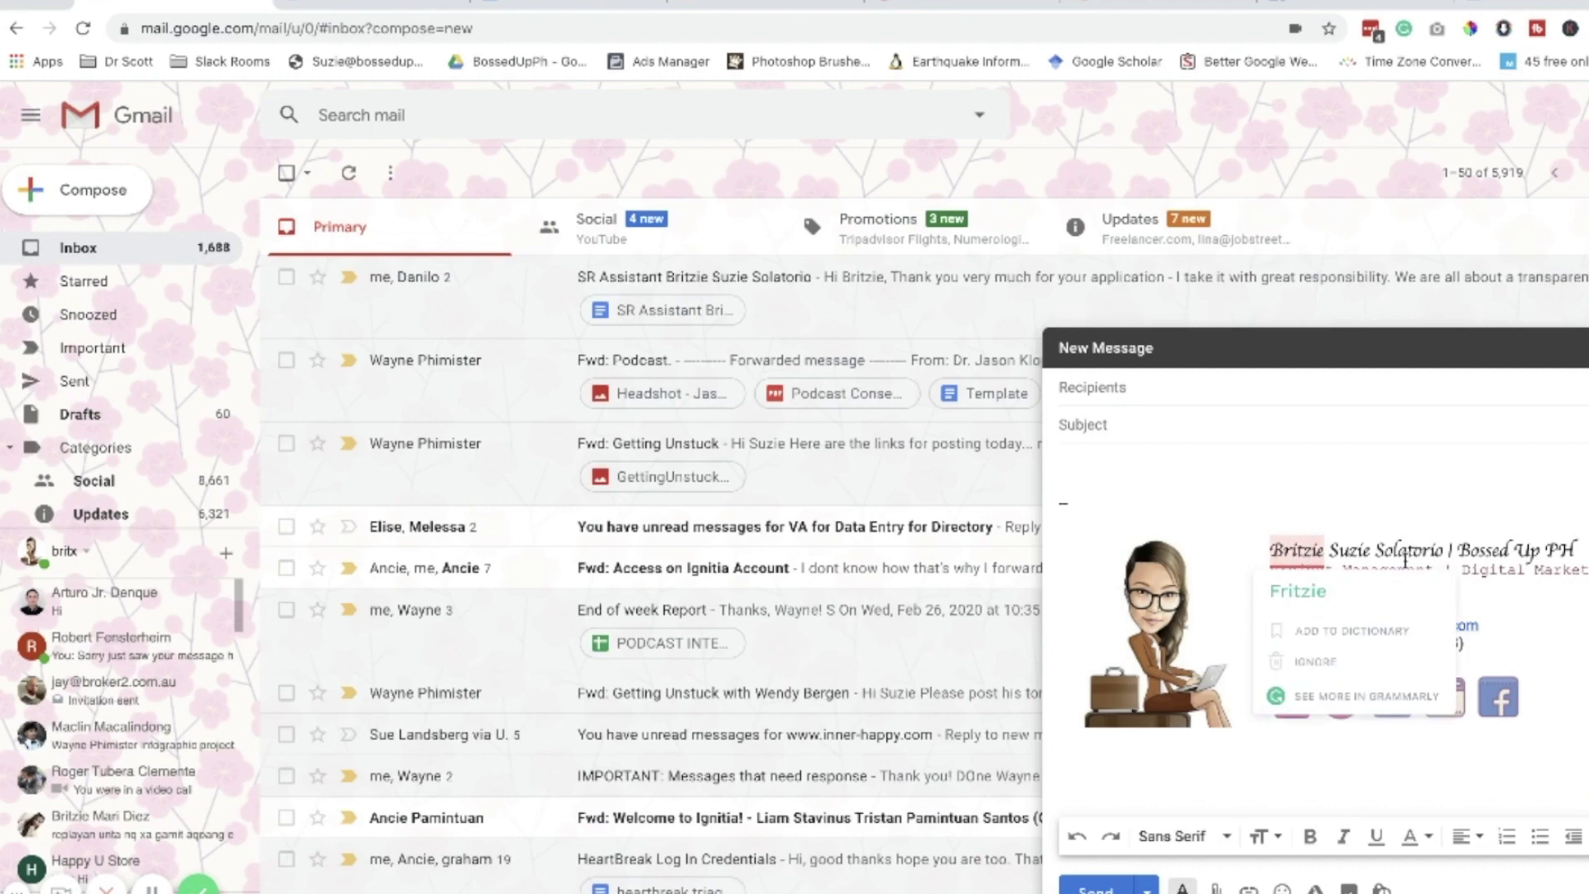
{"action": "left_click", "coordinate": [1456, 542]}
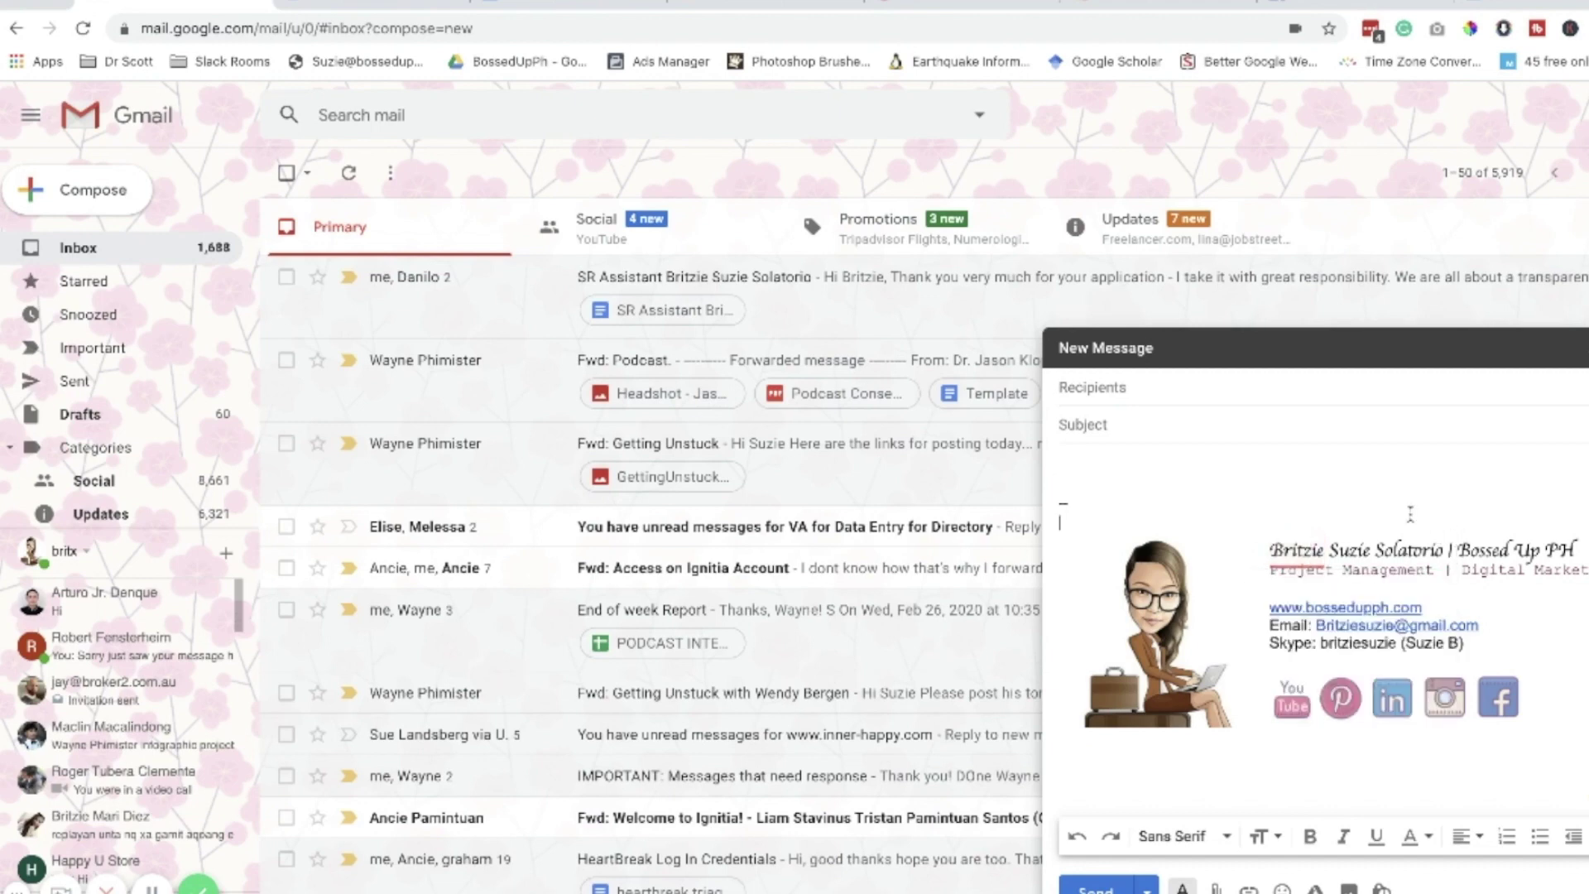